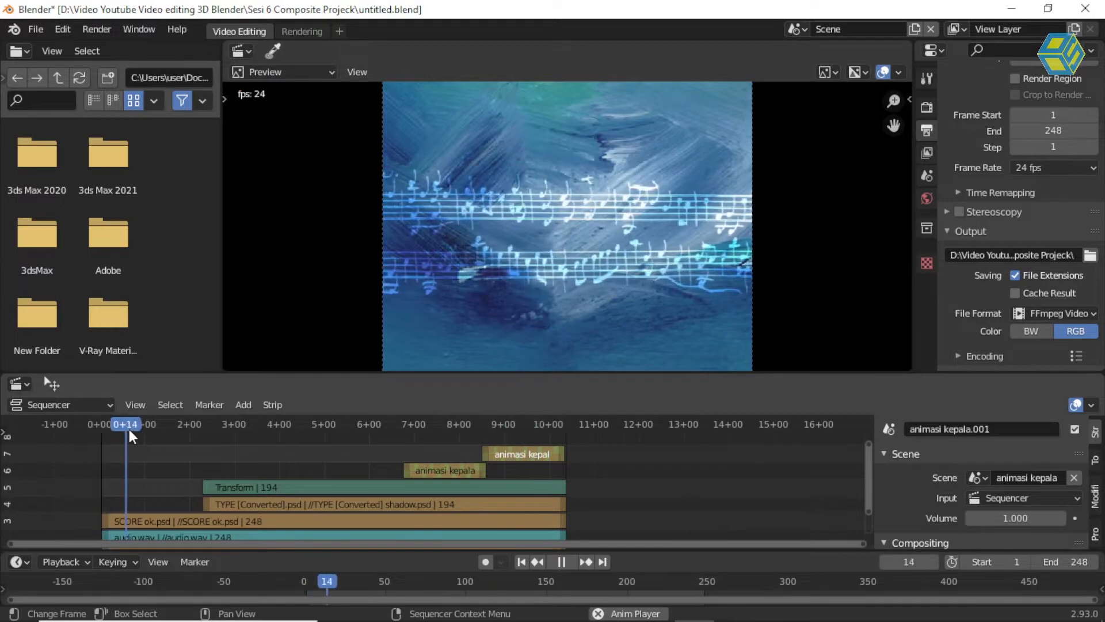
# Play and scrub the finished composition from the music score opening through the circular title animation
pyautogui.press('space')
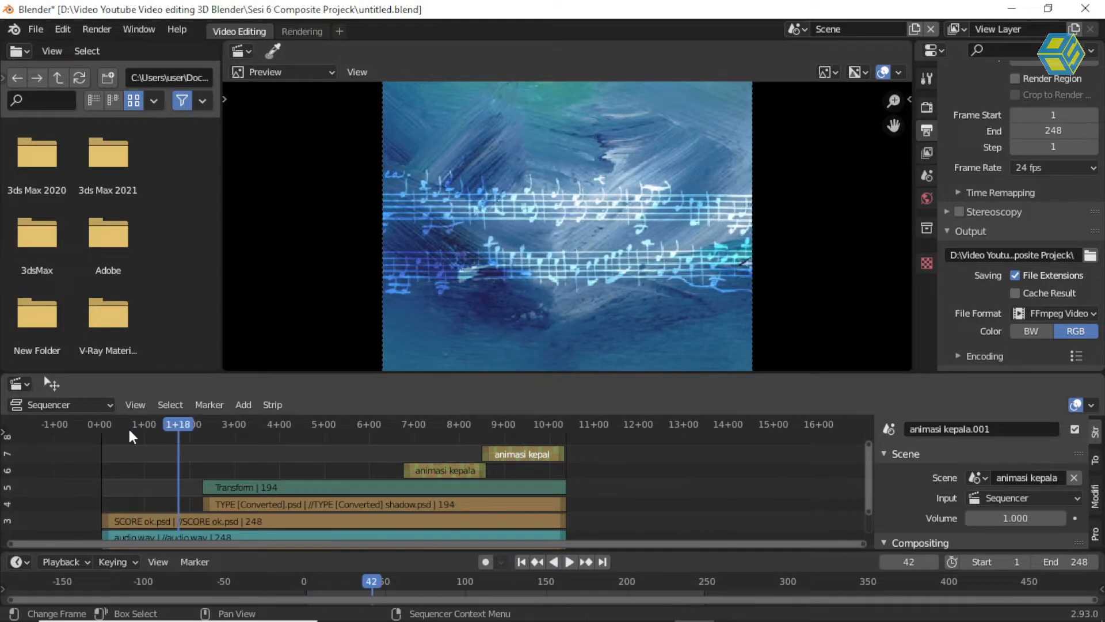
pyautogui.moveTo(158, 420); pyautogui.dragTo(133, 428)
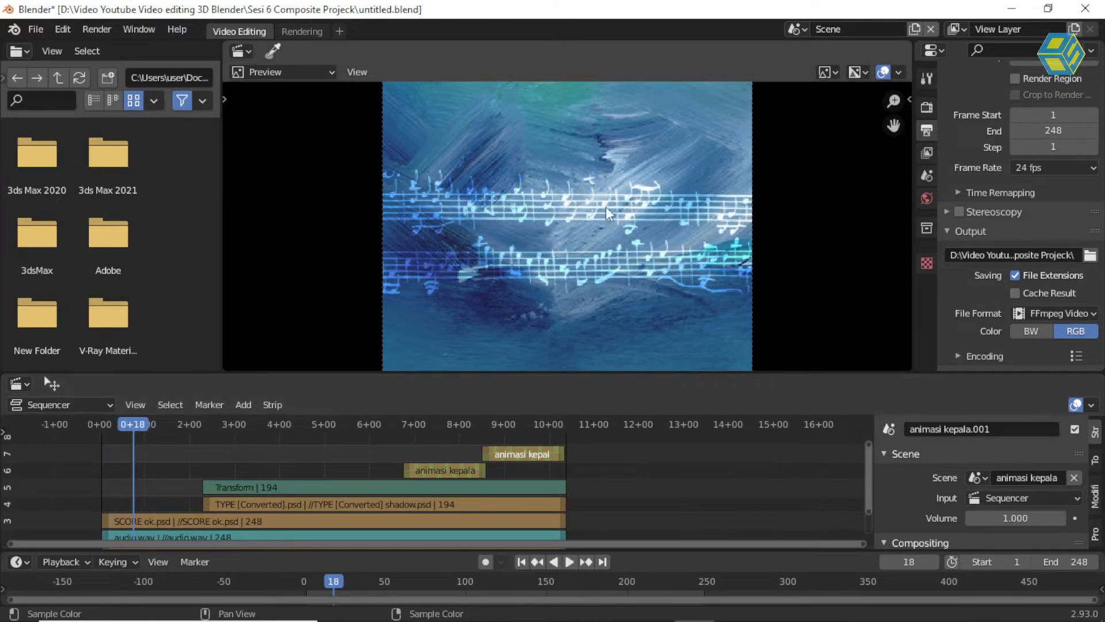
pyautogui.press('space')
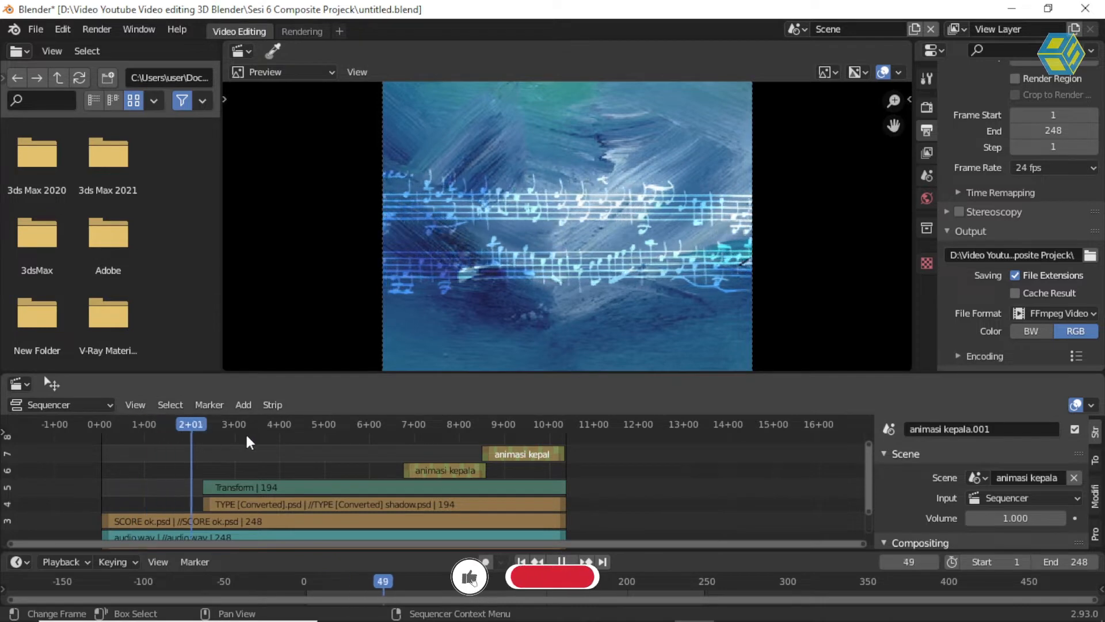
pyautogui.moveTo(303, 440); pyautogui.dragTo(346, 446)
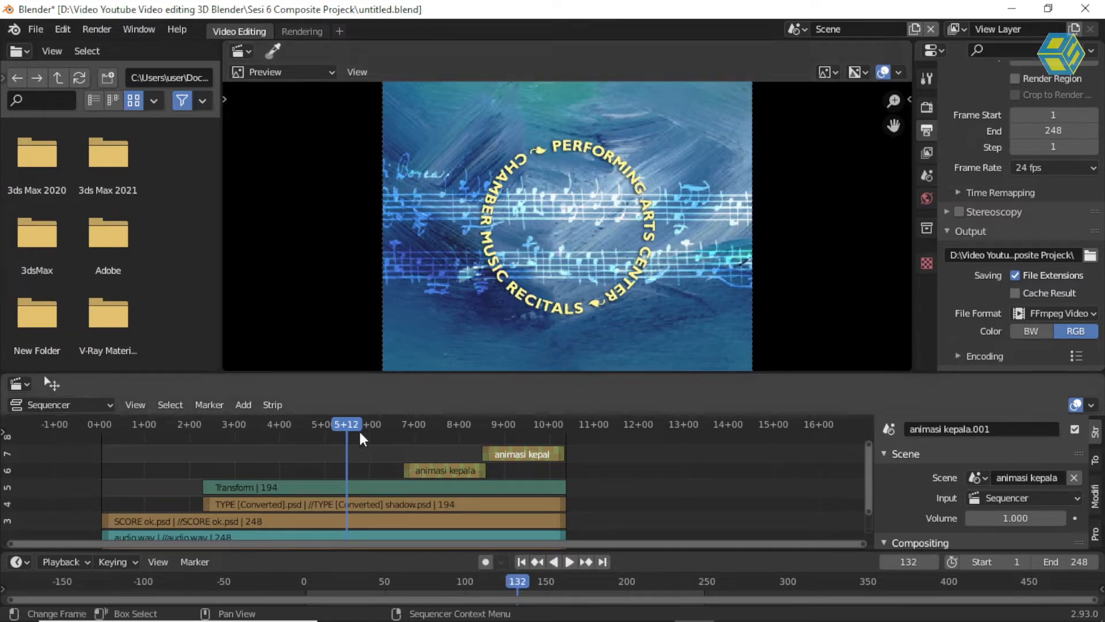
pyautogui.press('space')
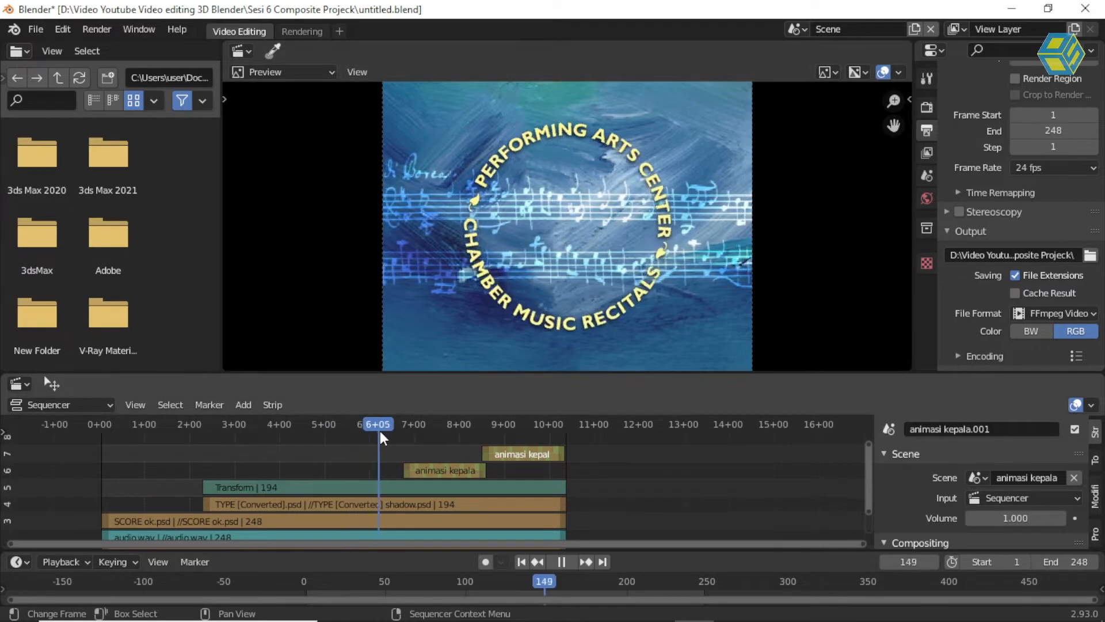
pyautogui.press('space')
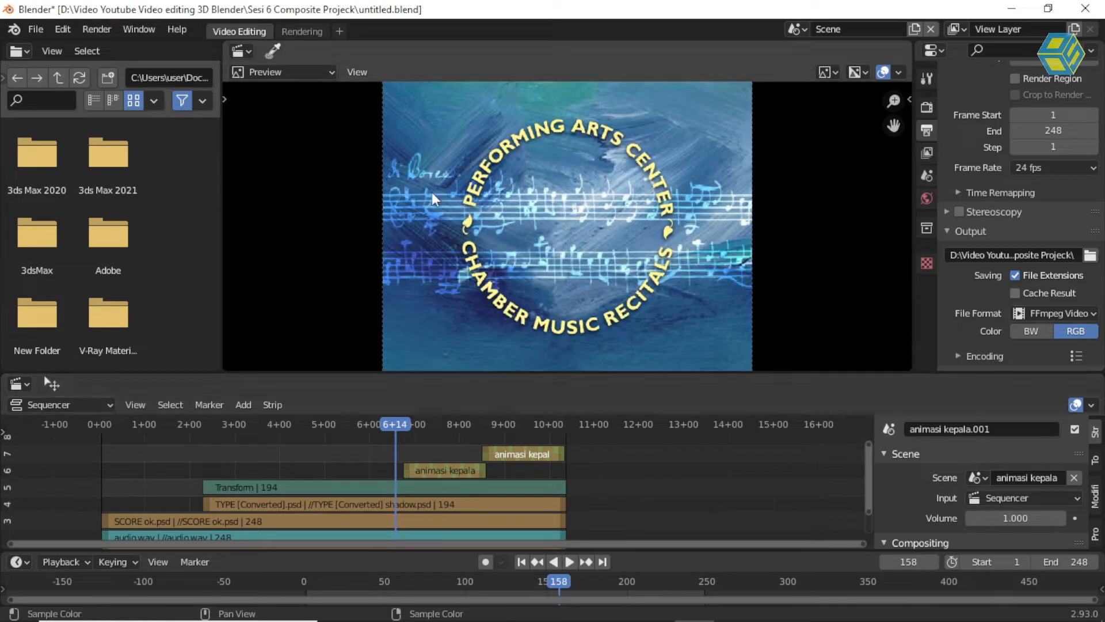
# Play and scrub the portrait fades inside the circular title, covering the first animasi kepala strip up to frame 204
pyautogui.press('space')
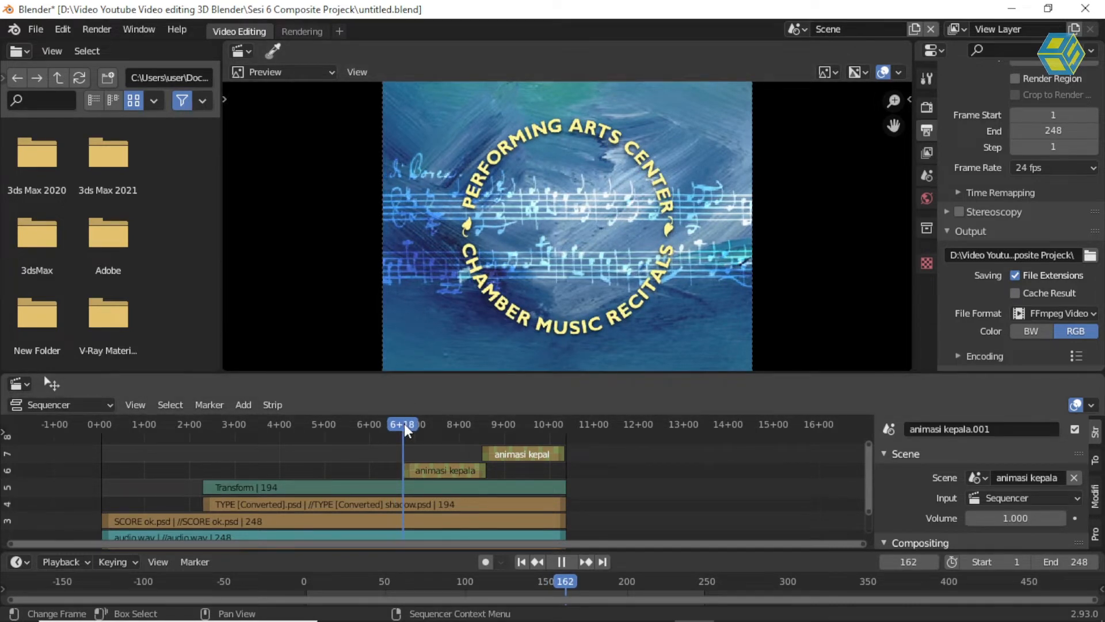
pyautogui.moveTo(403, 425); pyautogui.dragTo(418, 428)
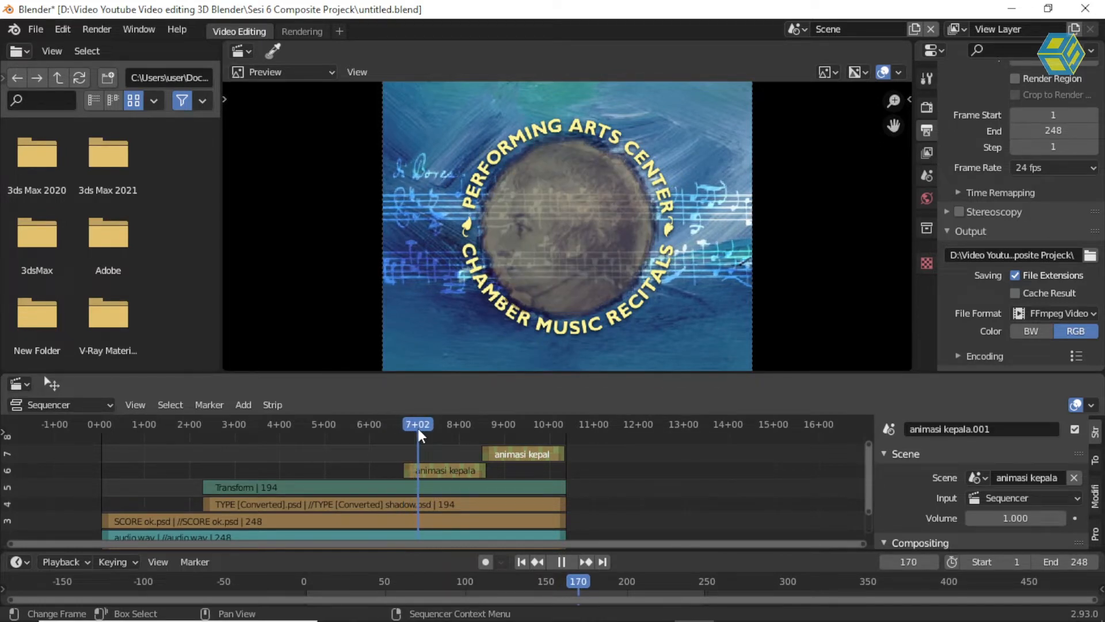
pyautogui.moveTo(418, 428)
pyautogui.mouseDown()
pyautogui.moveTo(462, 434)
pyautogui.moveTo(406, 432)
pyautogui.mouseUp()
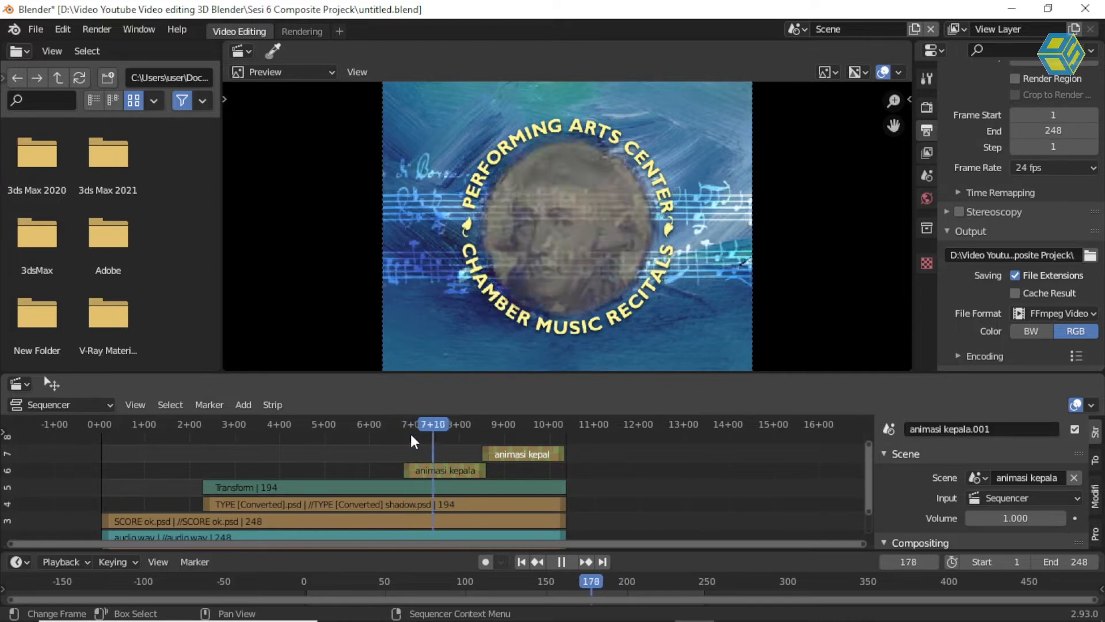
pyautogui.press('space')
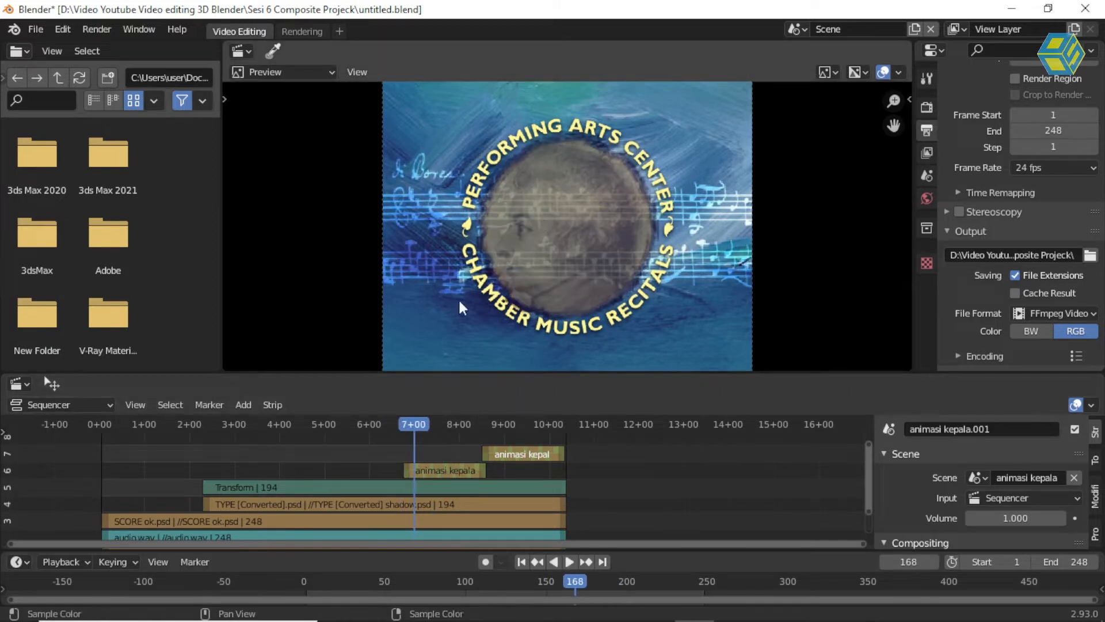
pyautogui.press('space')
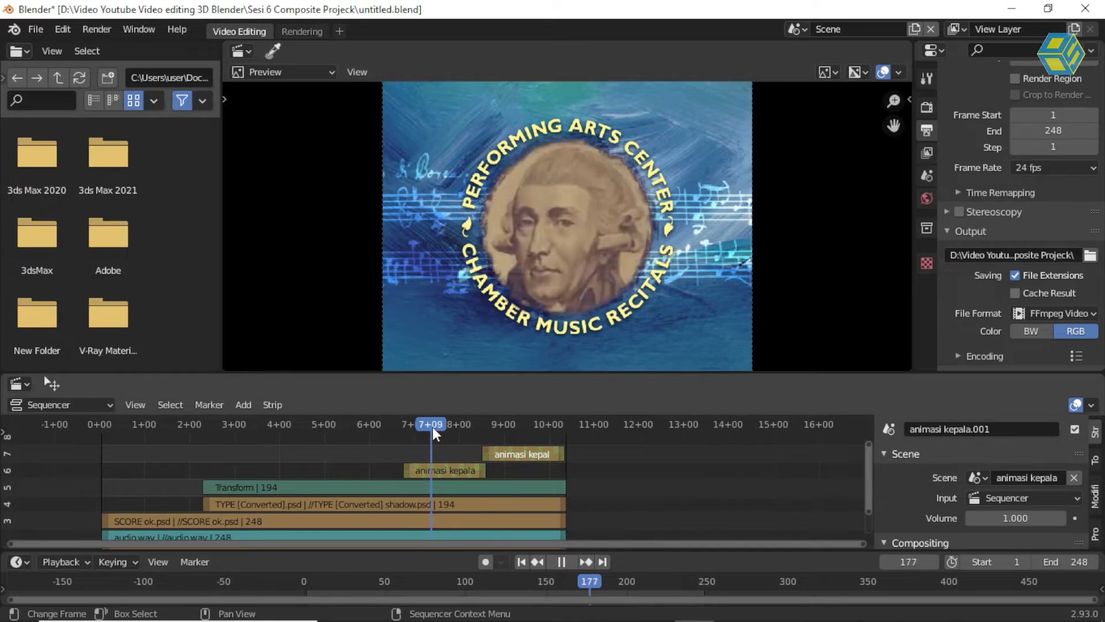
pyautogui.press('space')
pyautogui.click(482, 431)
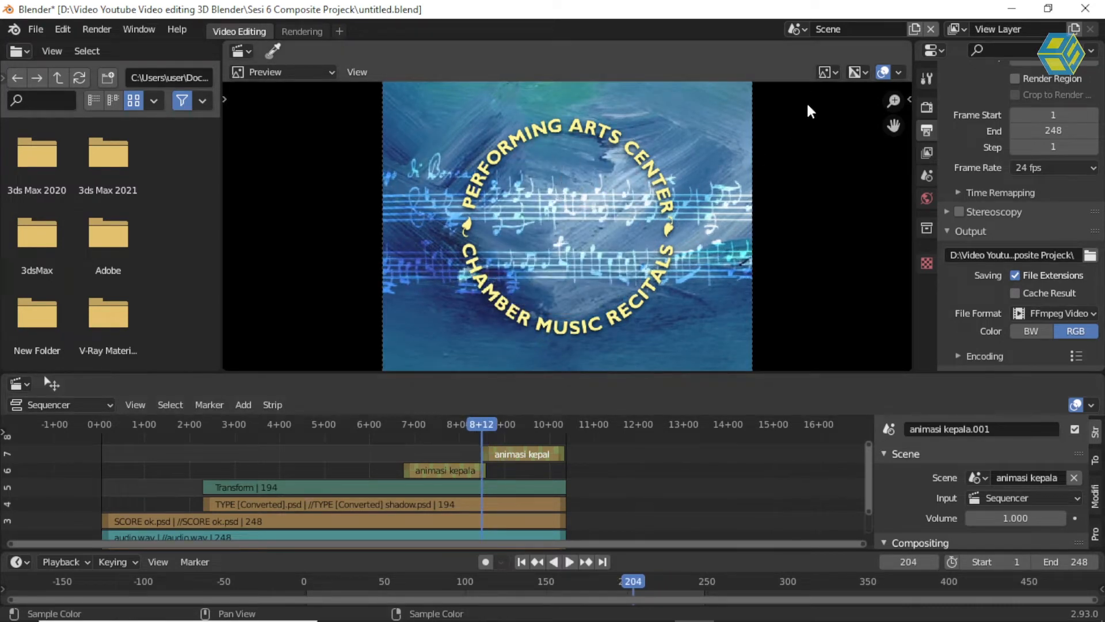
# Switch the active scene to animasi kepala
pyautogui.click(832, 73)
pyautogui.click(837, 91)
pyautogui.click(800, 29)
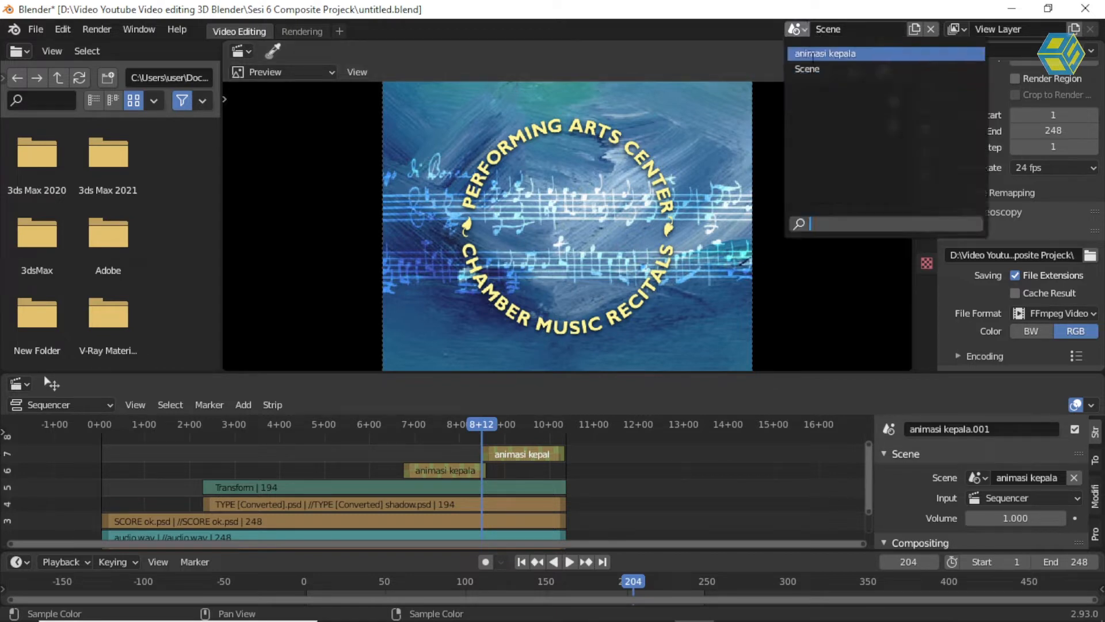
pyautogui.click(814, 72)
pyautogui.click(801, 29)
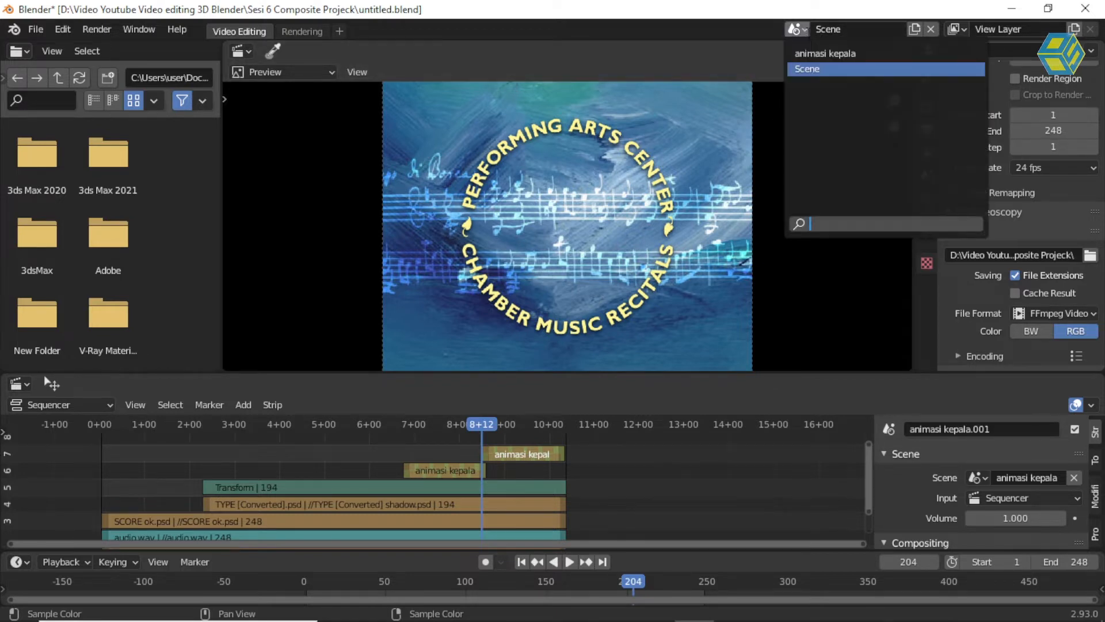
pyautogui.click(825, 53)
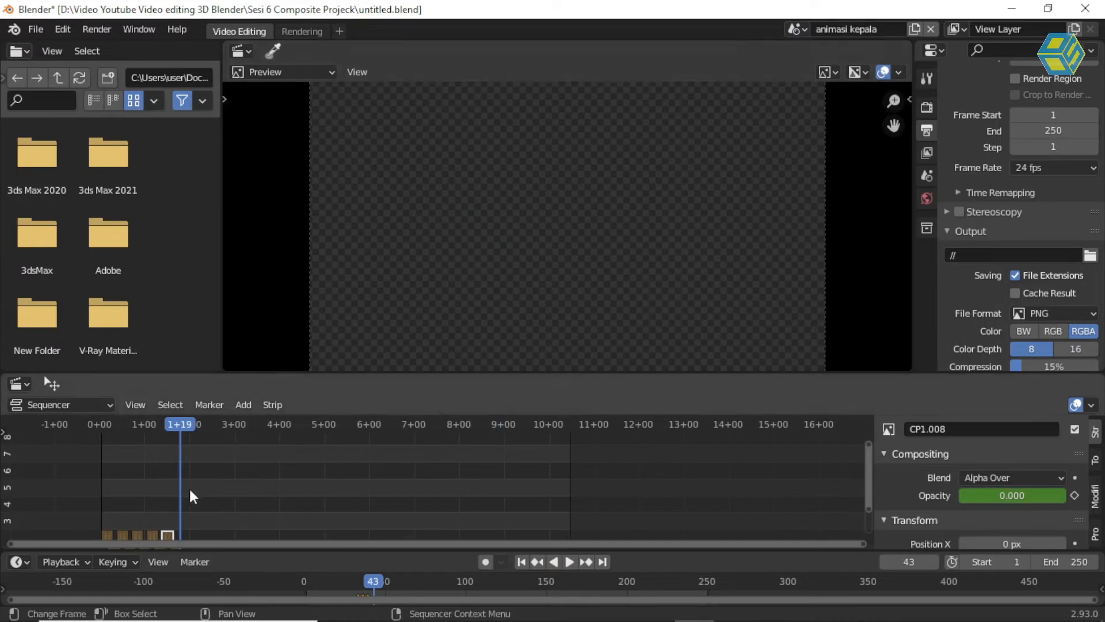
# Examine the alternating portrait strips on channels 1 and 2 and play their fade animation from the start
pyautogui.moveTo(213, 468); pyautogui.dragTo(375, 449, button='middle')
pyautogui.scroll(4, 351, 498)
pyautogui.moveTo(345, 500); pyautogui.dragTo(494, 472, button='middle')
pyautogui.scroll(3, 460, 474)
pyautogui.scroll(3, 446, 486)
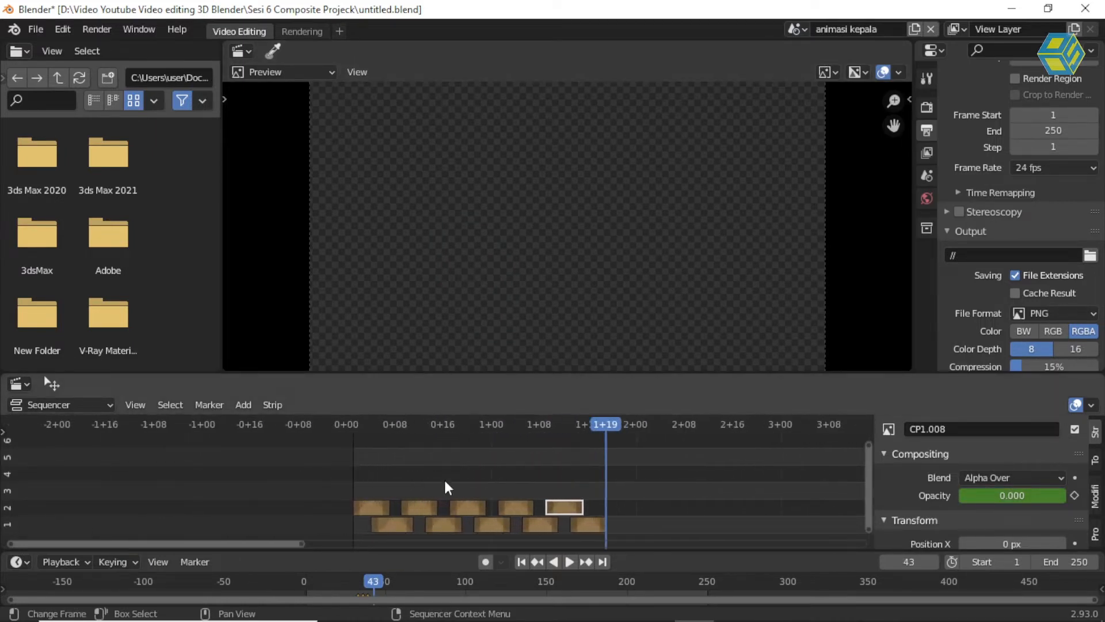
pyautogui.click(376, 421)
pyautogui.press('space')
pyautogui.click(347, 425)
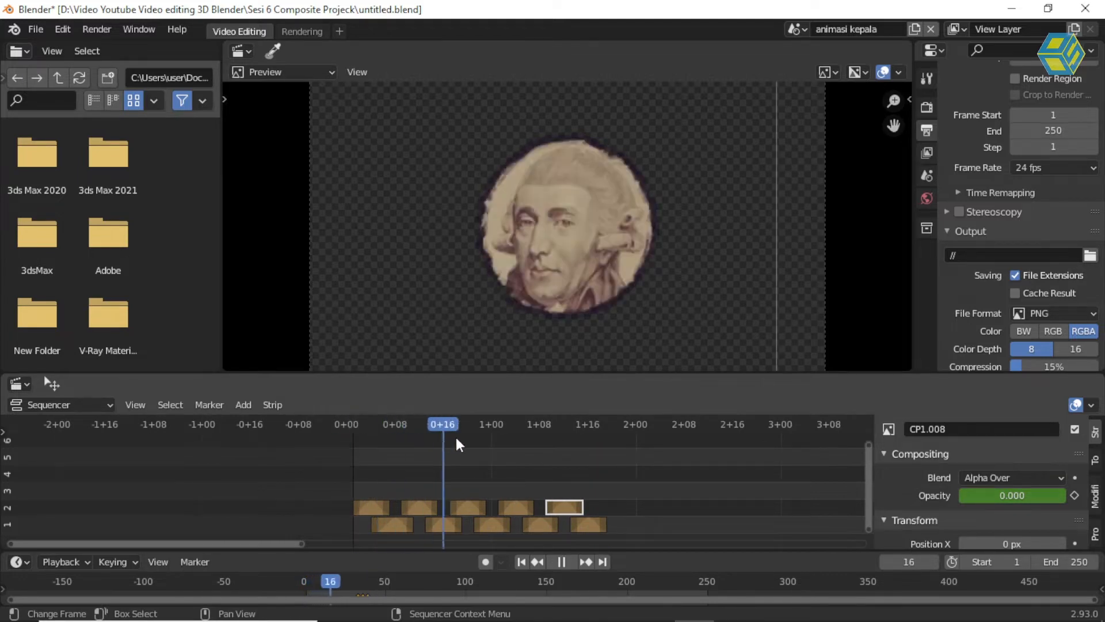
pyautogui.press('space')
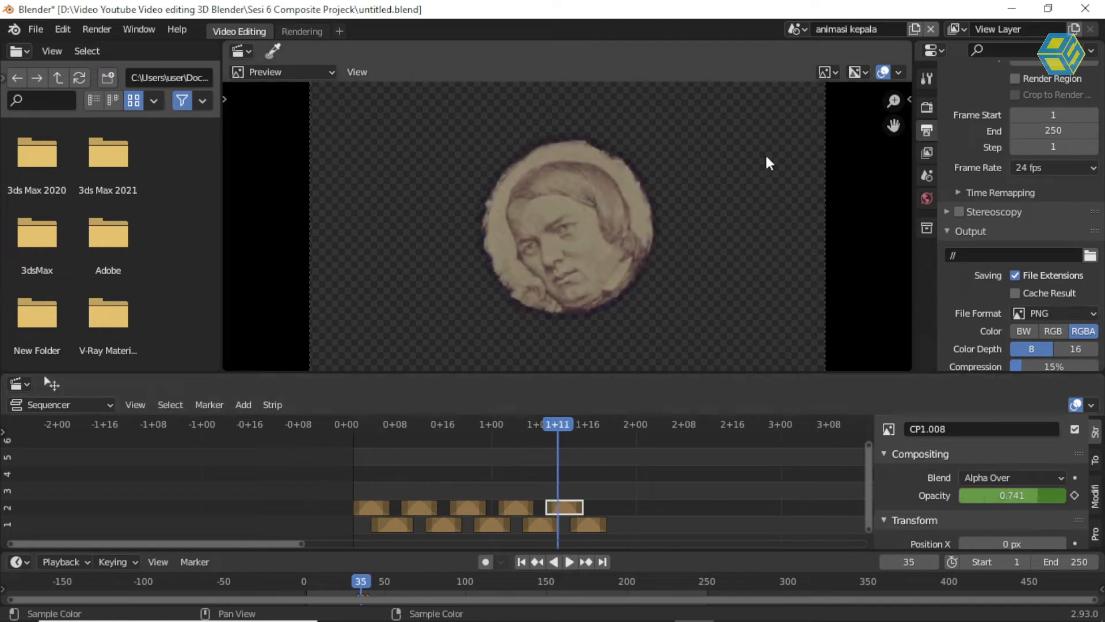
# Return to the main scene named Scene and scrub to frame 202 to check the portrait in the composite
pyautogui.click(802, 31)
pyautogui.click(808, 71)
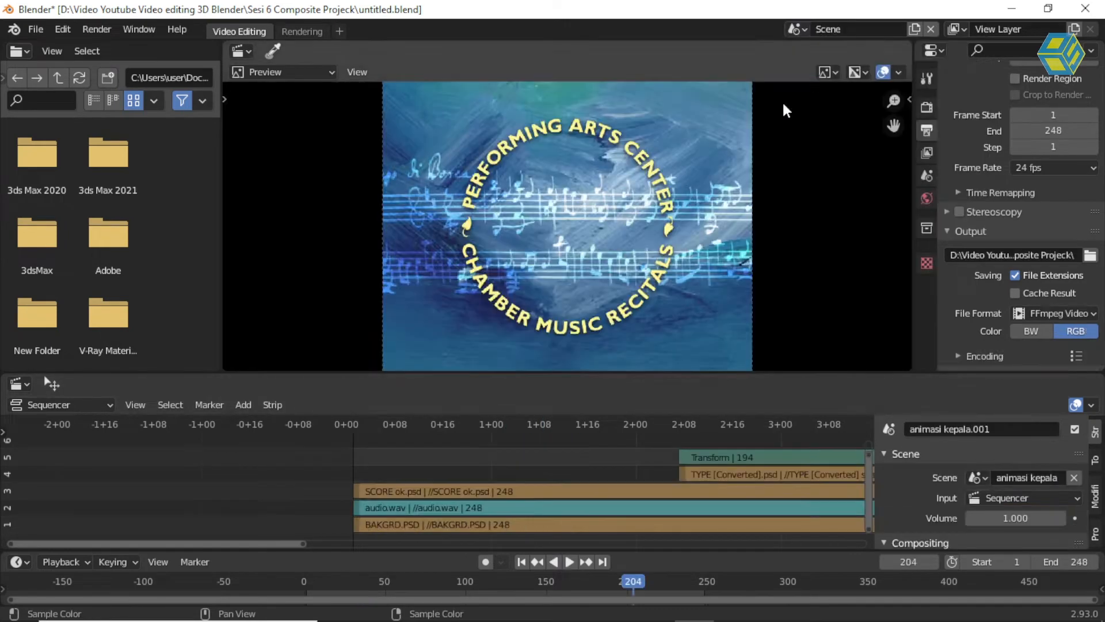
pyautogui.press('Home')
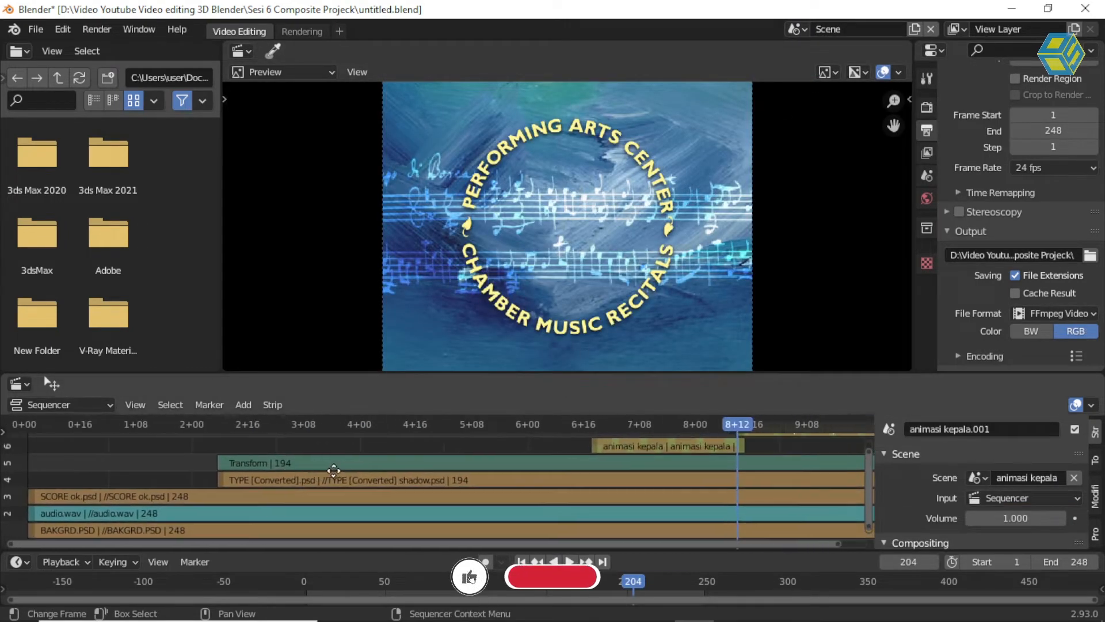
pyautogui.moveTo(657, 429)
pyautogui.mouseDown()
pyautogui.moveTo(603, 429)
pyautogui.moveTo(666, 429)
pyautogui.mouseUp()
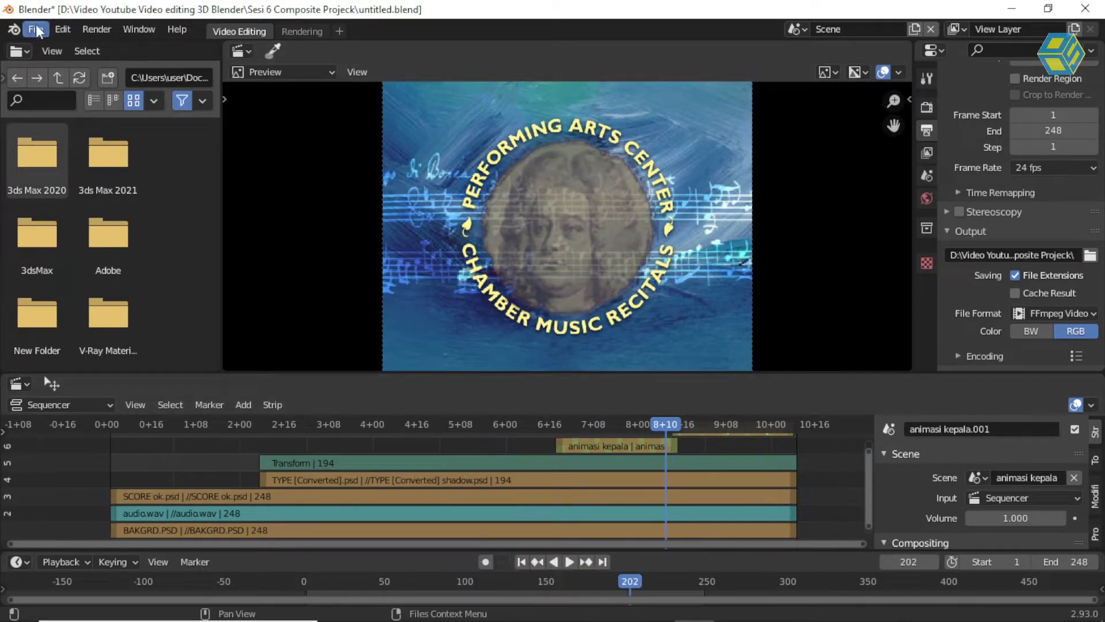
# Save the current project and create a new file from the Video Editing template
pyautogui.click(35, 29)
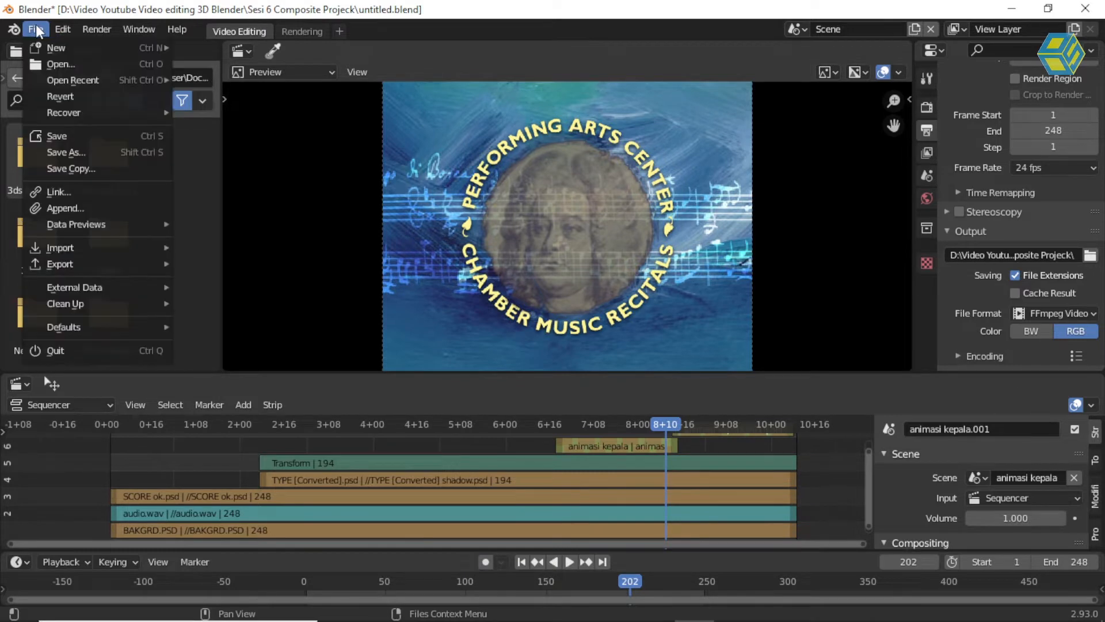
pyautogui.moveTo(54, 50)
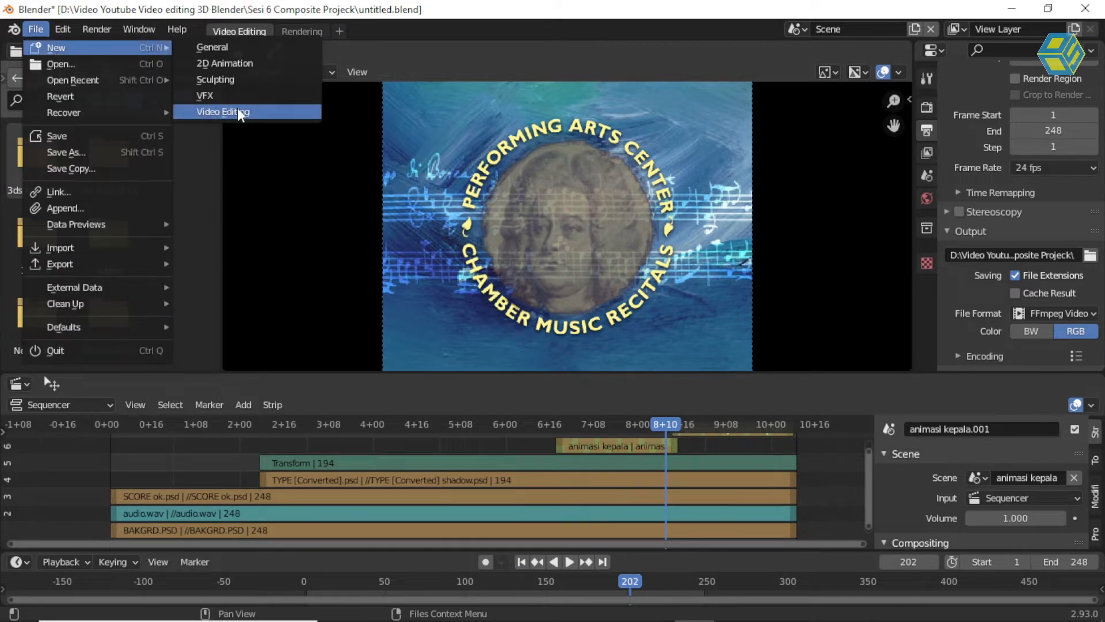
pyautogui.click(57, 136)
pyautogui.click(36, 30)
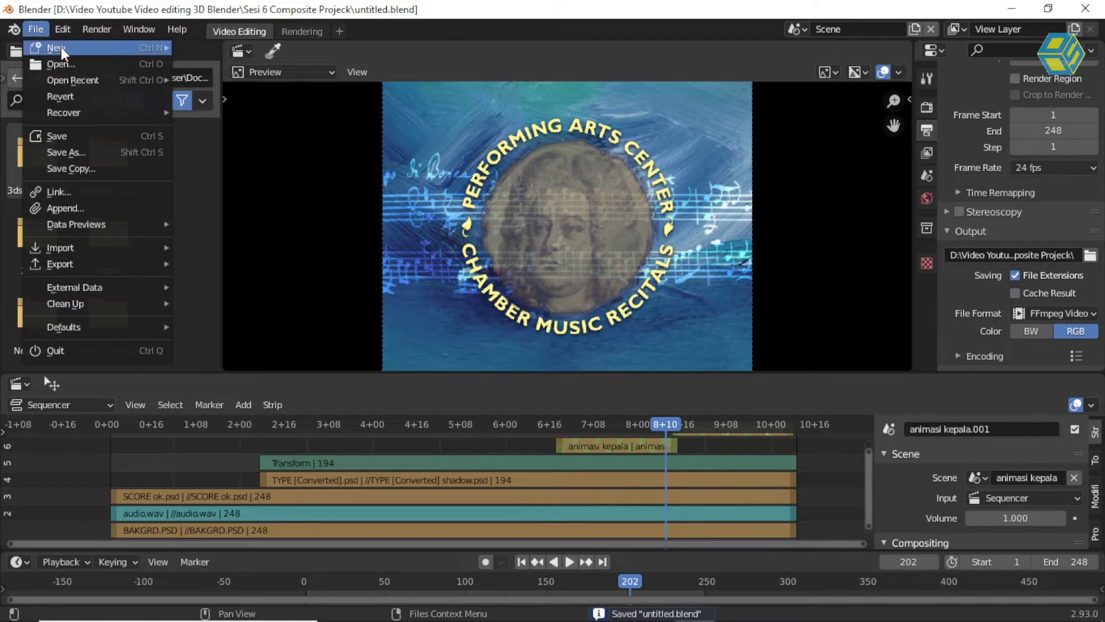
pyautogui.moveTo(61, 47)
pyautogui.click(227, 112)
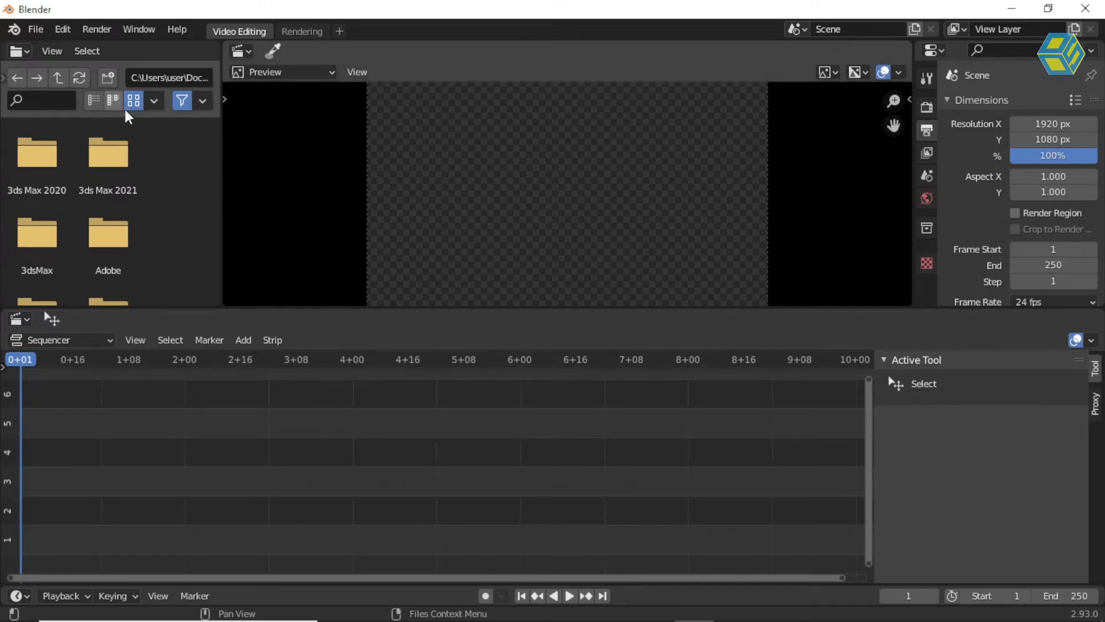
pyautogui.click(797, 29)
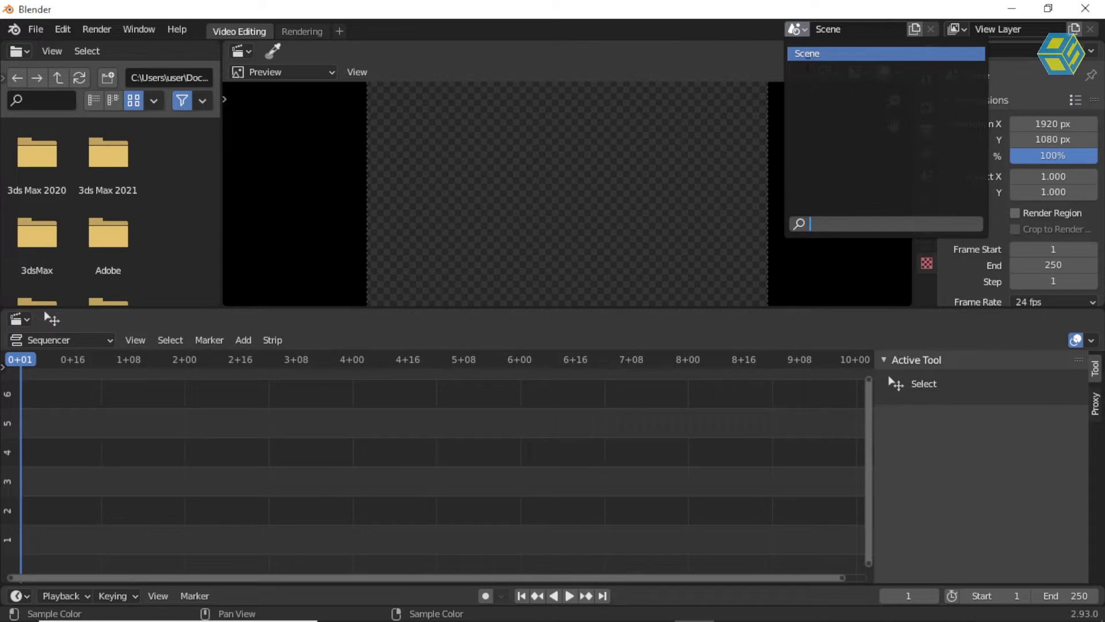
# Add BAKGRD.PSD from the Sesi 6 Composite Projeck folder as an image strip on channel 1 starting at frame 1
pyautogui.click(243, 340)
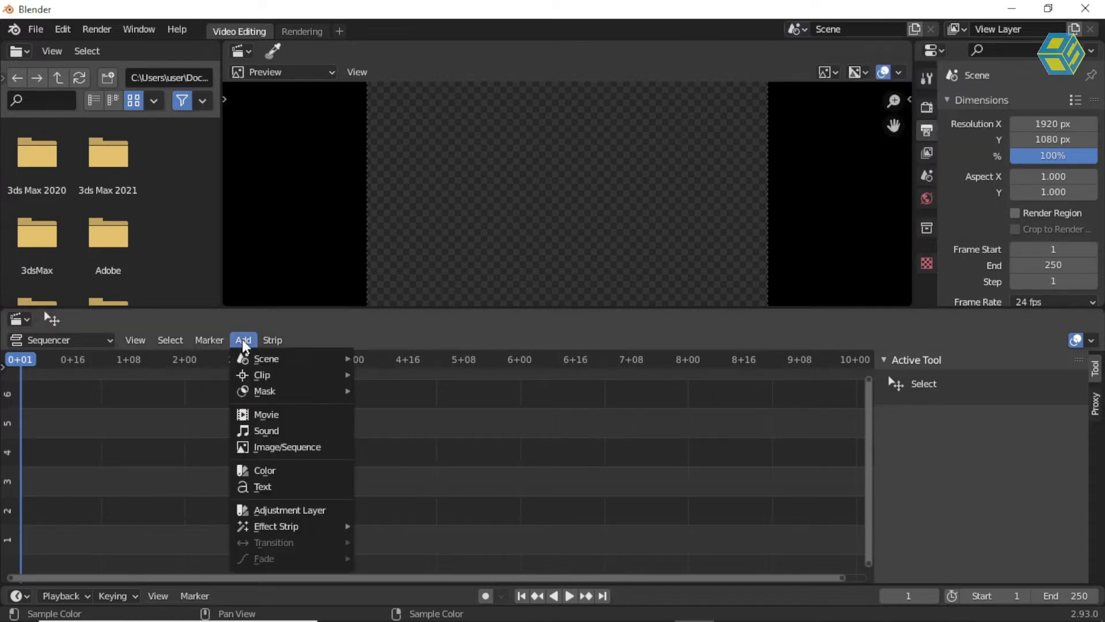
pyautogui.click(279, 454)
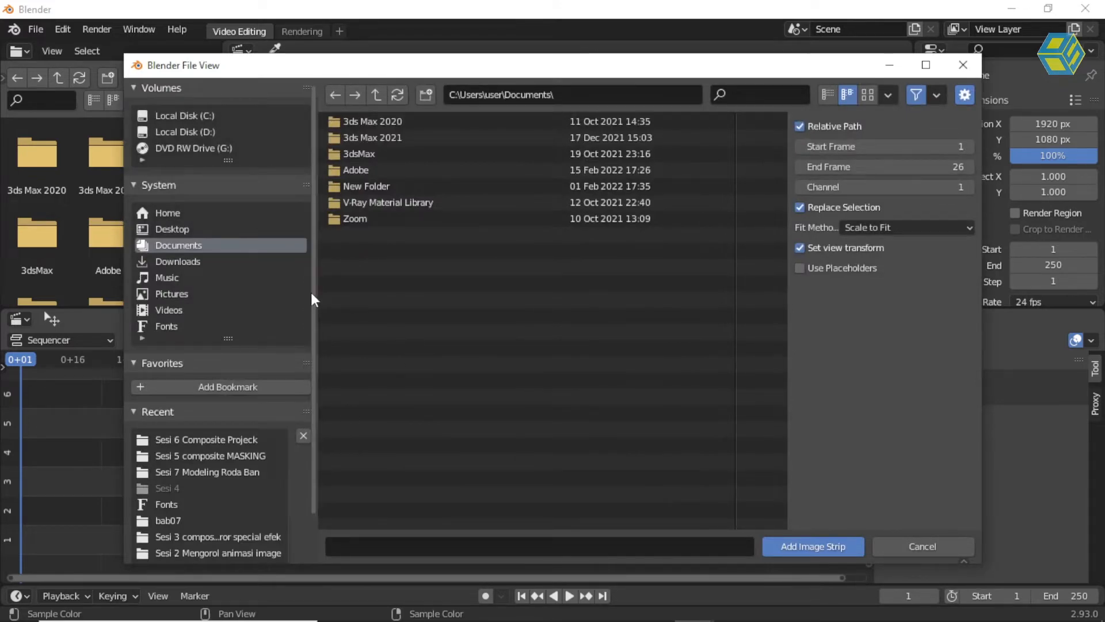
pyautogui.click(207, 440)
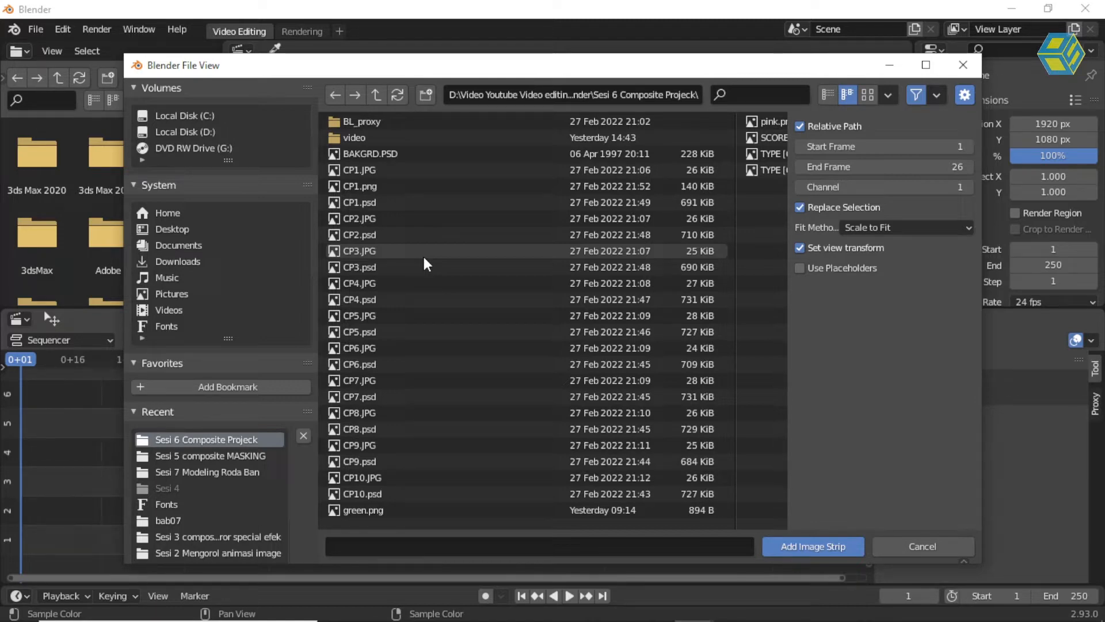
pyautogui.scroll(-3, 433, 266)
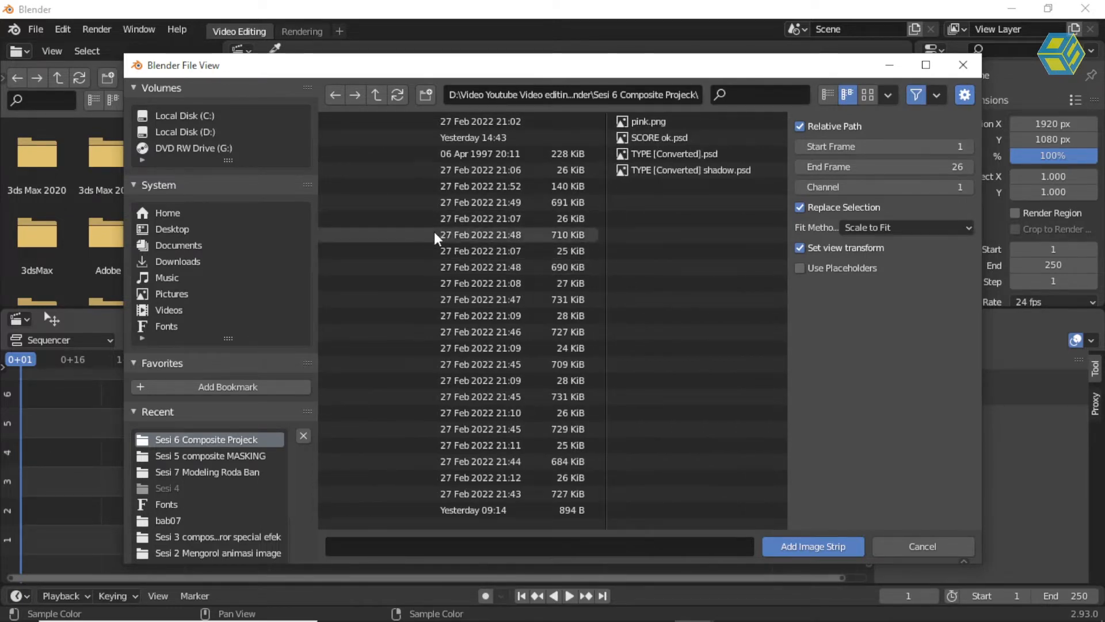
pyautogui.scroll(3, 436, 237)
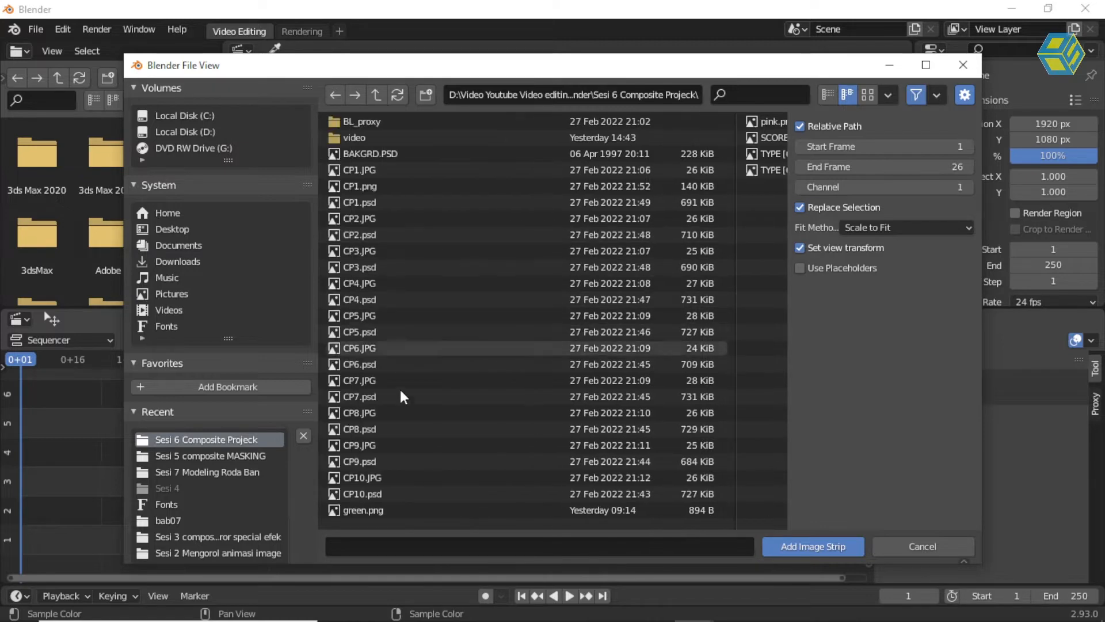
pyautogui.click(377, 154)
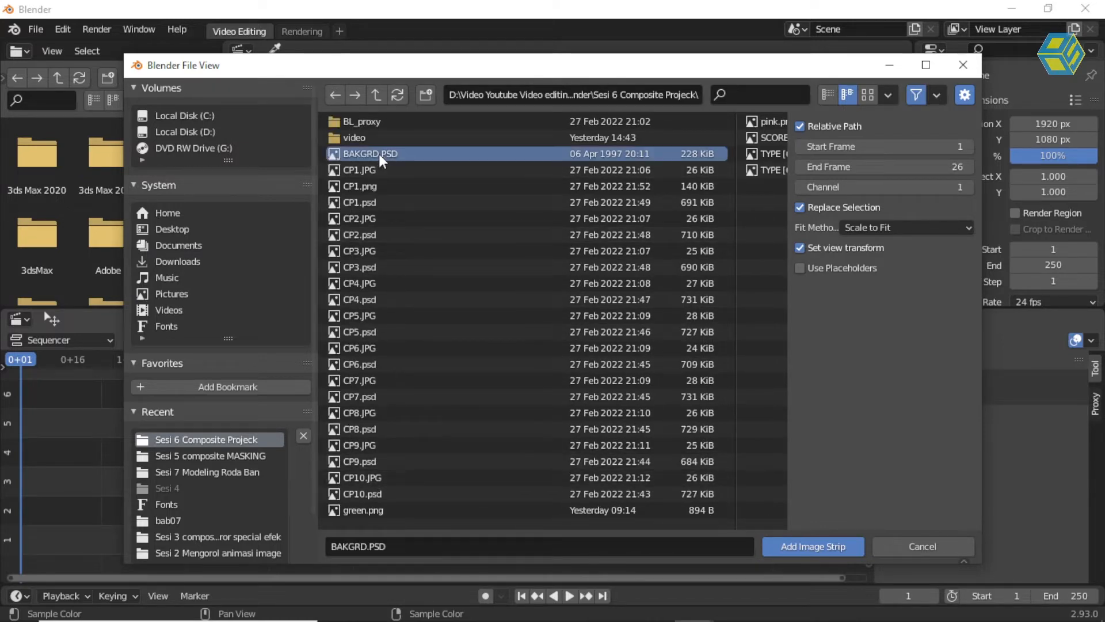
pyautogui.click(810, 547)
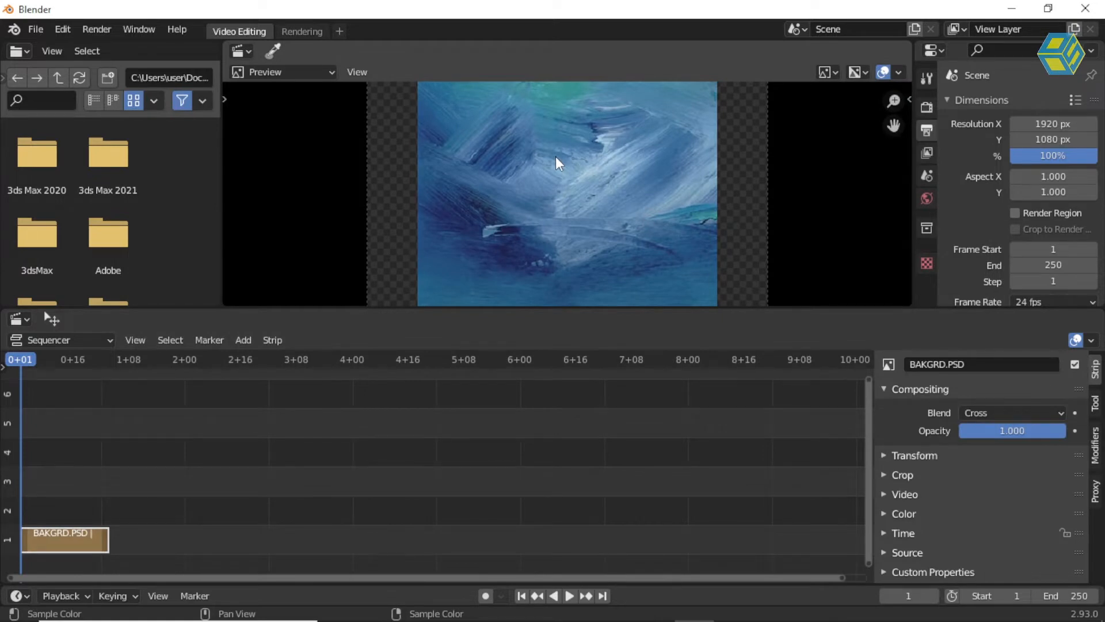
# Play back the background image strip and scrub the playhead back to frame 4
pyautogui.press('space')
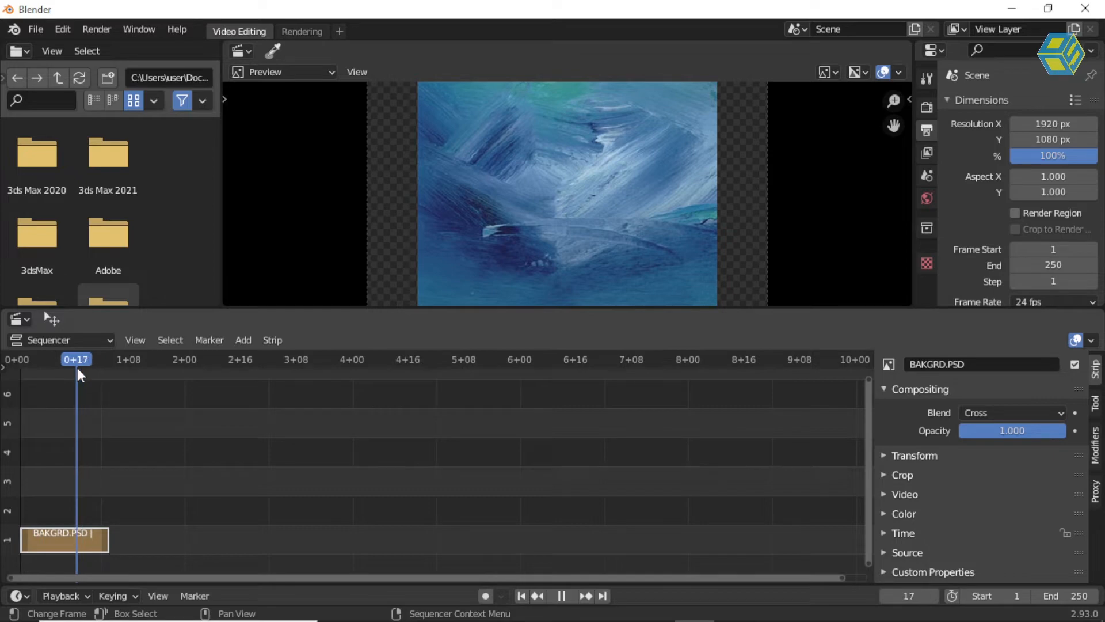
pyautogui.moveTo(77, 368); pyautogui.dragTo(31, 368)
pyautogui.press('space')
# Add audio.wav from the Sesi 6 Composite Projeck folder as a sound strip above the background strip
pyautogui.click(240, 341)
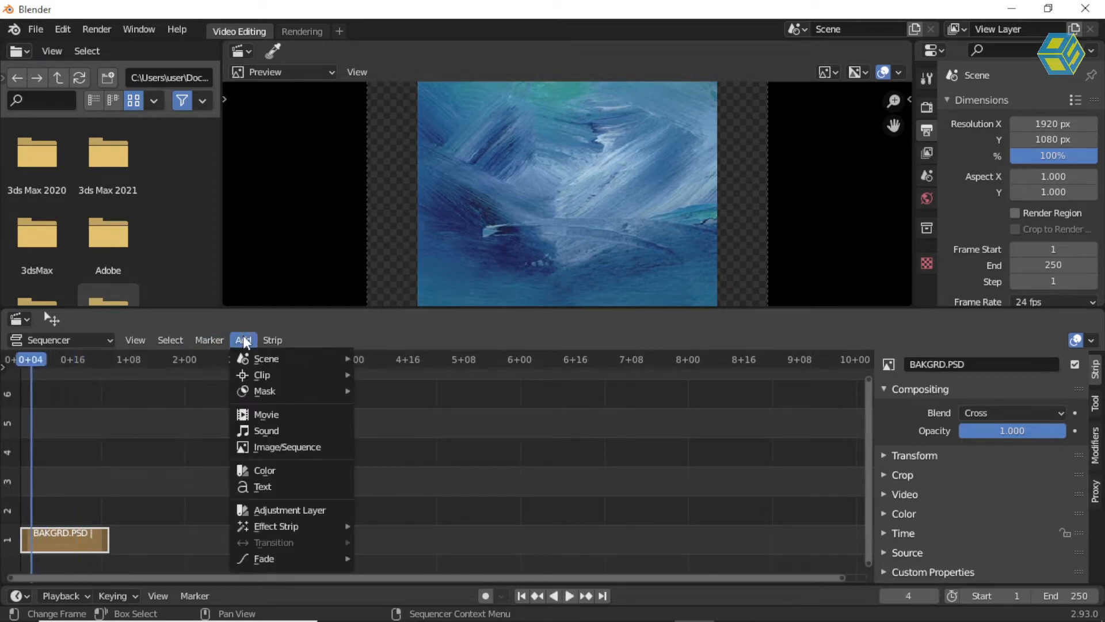
pyautogui.click(293, 433)
pyautogui.click(361, 156)
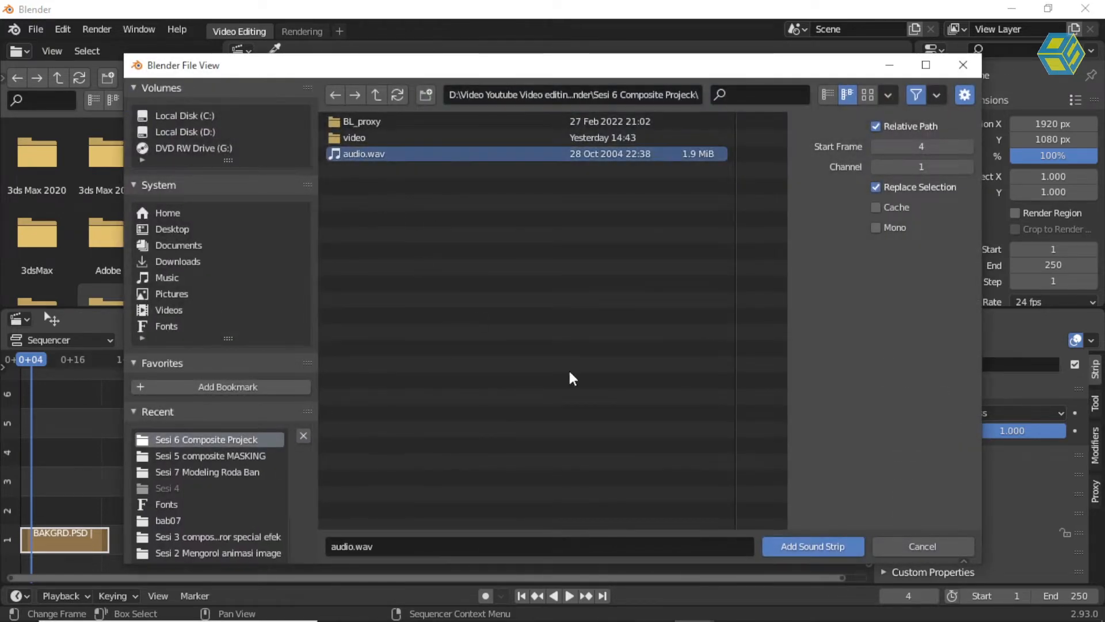
pyautogui.click(806, 548)
# Scrub to the end of the audio strip, enlarge the timeline area and set the scene's end frame to 248
pyautogui.scroll(-9, 513, 461)
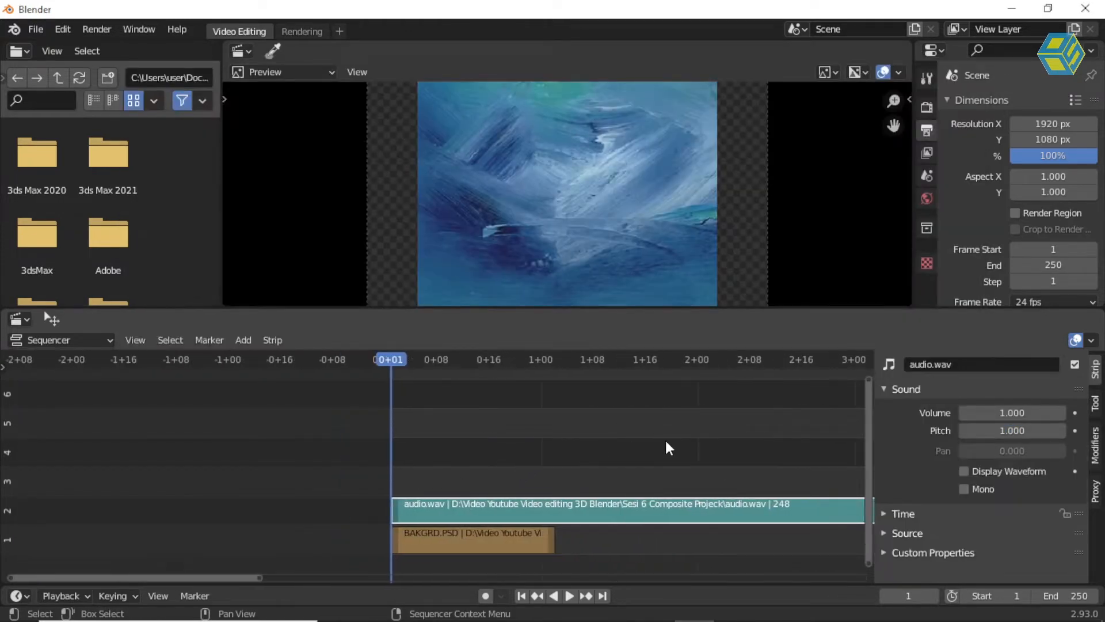
pyautogui.moveTo(662, 448); pyautogui.dragTo(236, 437, button='middle')
pyautogui.scroll(-9, 234, 437)
pyautogui.moveTo(652, 450); pyautogui.dragTo(395, 415, button='middle')
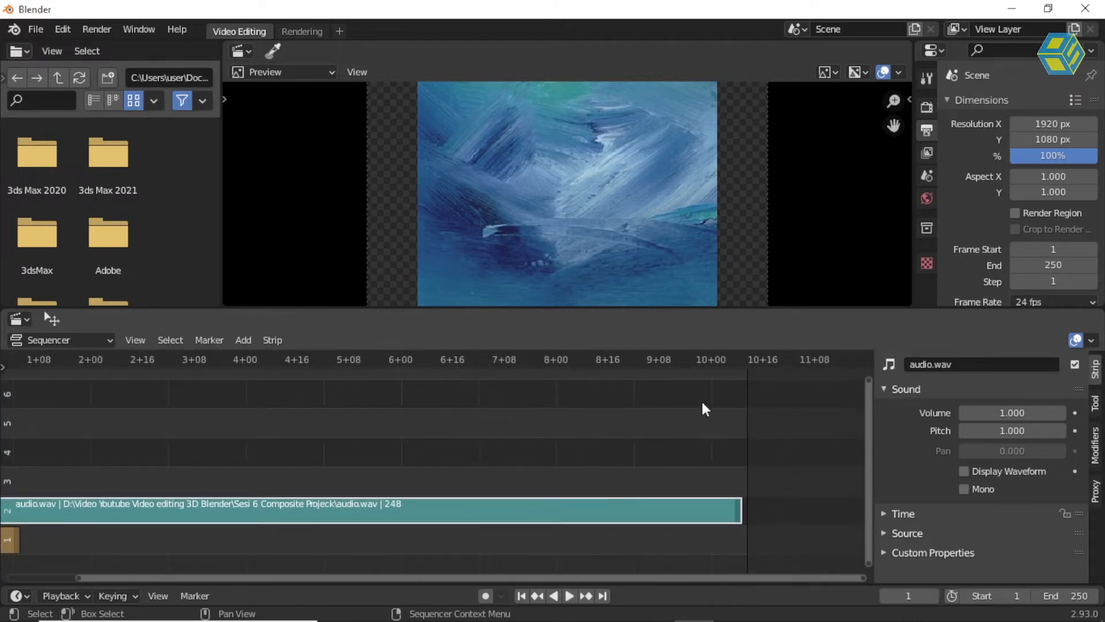
pyautogui.scroll(2, 731, 370)
pyautogui.moveTo(726, 374); pyautogui.dragTo(574, 378, button='middle')
pyautogui.moveTo(641, 359)
pyautogui.mouseDown()
pyautogui.moveTo(585, 371)
pyautogui.moveTo(640, 376)
pyautogui.mouseUp()
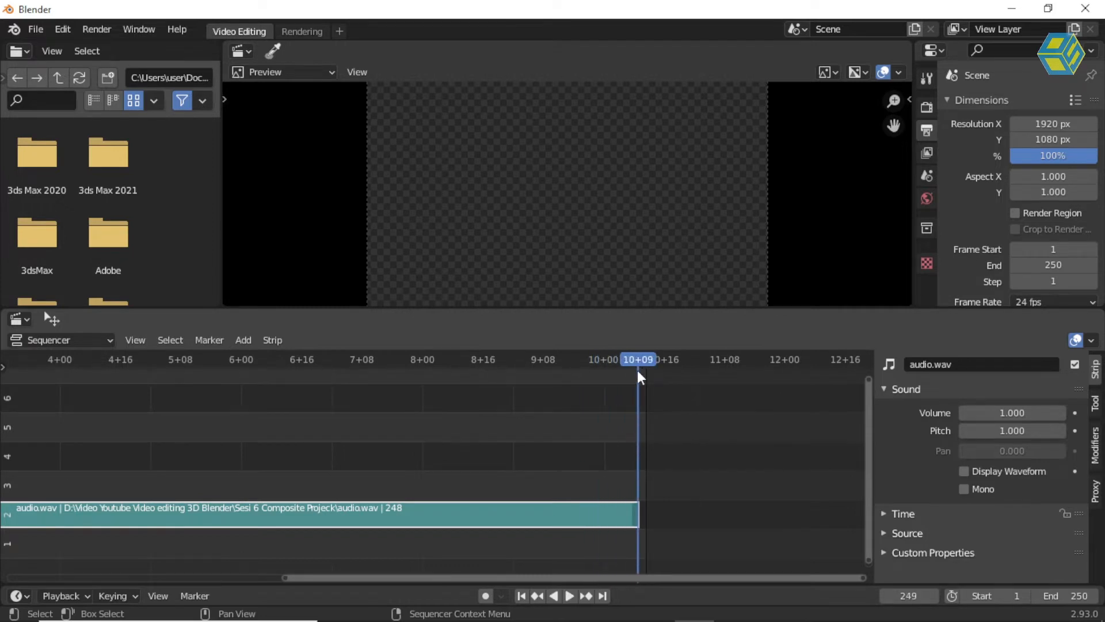
pyautogui.moveTo(659, 585); pyautogui.dragTo(656, 545)
pyautogui.click(1052, 265)
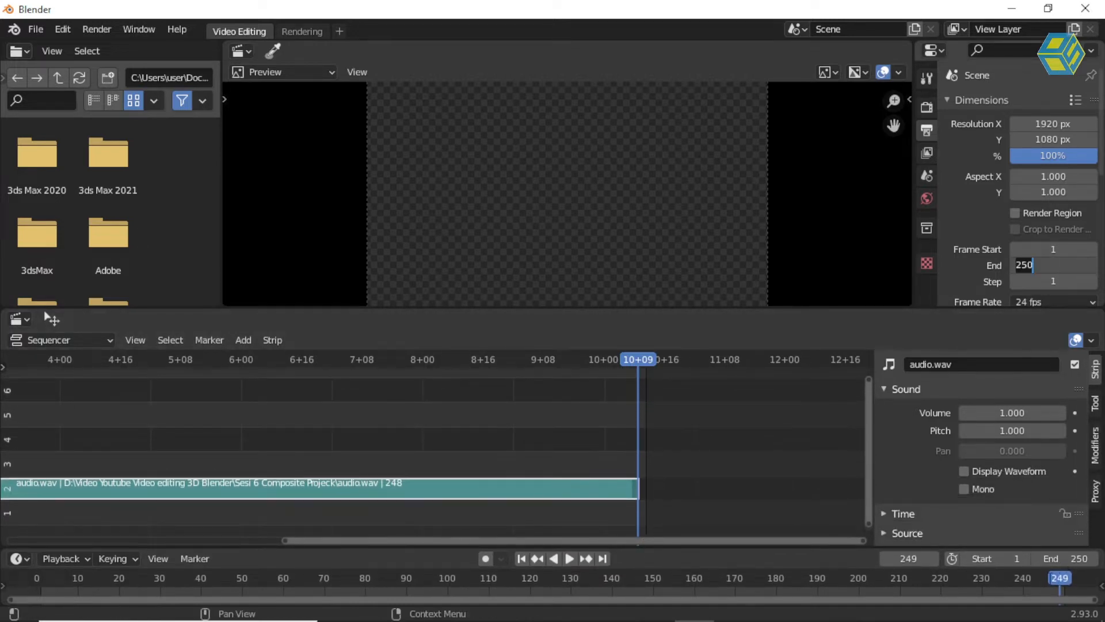
pyautogui.write('248')
pyautogui.press('Return')
# Play back the shortened frame range with the audio and stop it
pyautogui.moveTo(638, 365); pyautogui.dragTo(526, 363)
pyautogui.press('space')
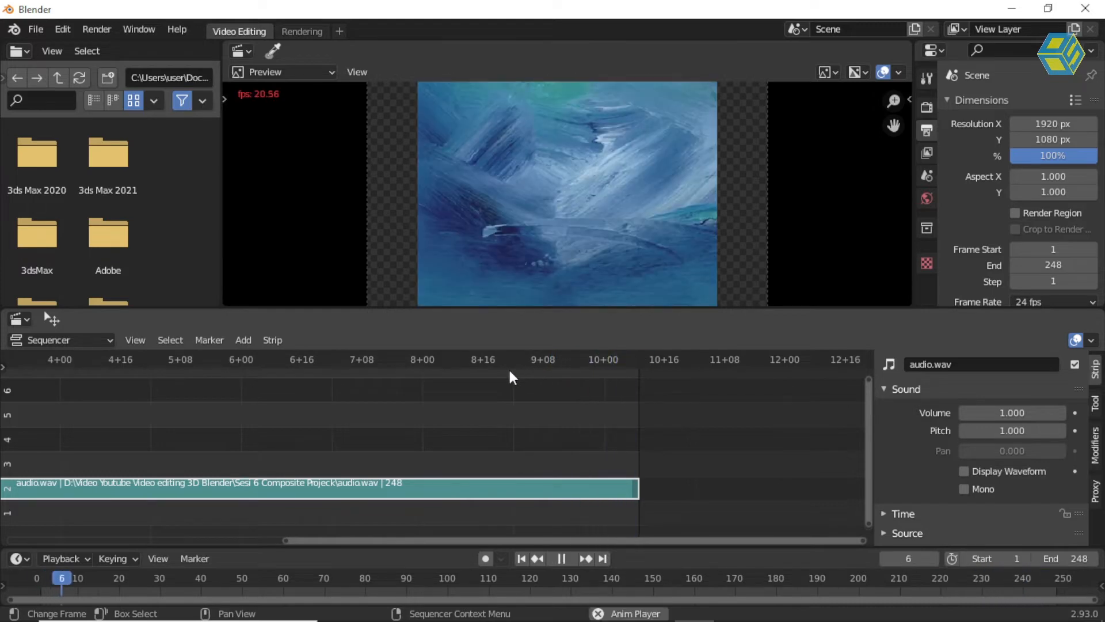
pyautogui.press('space')
# Scrub to frame 12 and extend the end of the BAKGRD.PSD strip to a length of 247 frames
pyautogui.scroll(-9, 395, 414)
pyautogui.moveTo(299, 407); pyautogui.dragTo(438, 376, button='middle')
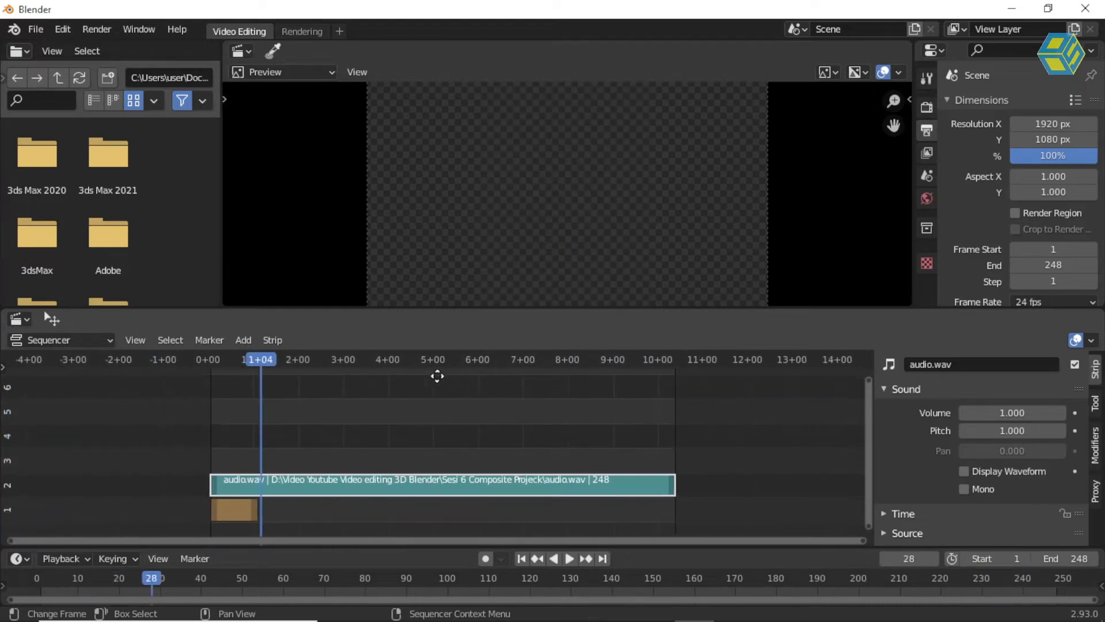
pyautogui.scroll(2, 276, 403)
pyautogui.moveTo(231, 362); pyautogui.dragTo(198, 368)
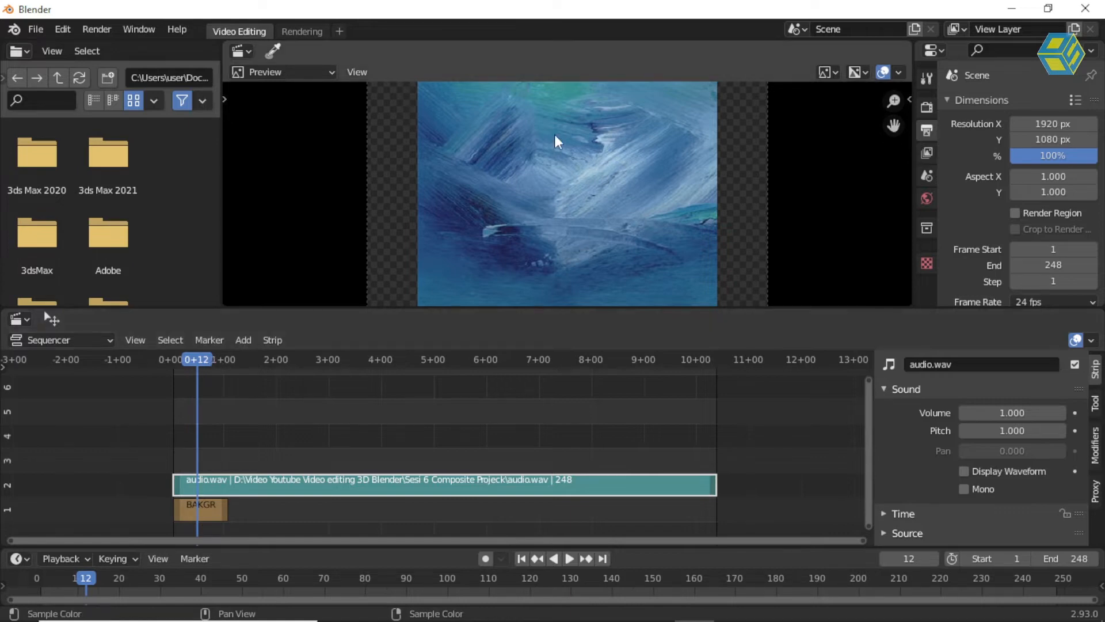
pyautogui.moveTo(226, 509); pyautogui.dragTo(710, 493)
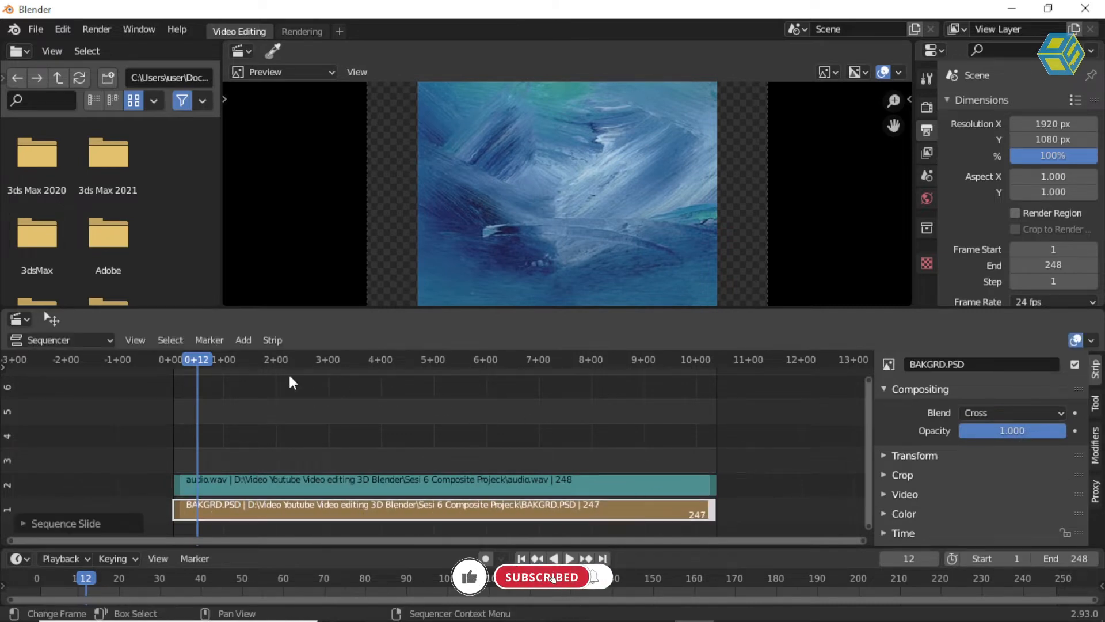
# Play back and scrub the extended background together with the audio, stopping at frame 109
pyautogui.hotkey('shift', 'Left')
pyautogui.press('space')
pyautogui.press('space')
pyautogui.click(285, 360)
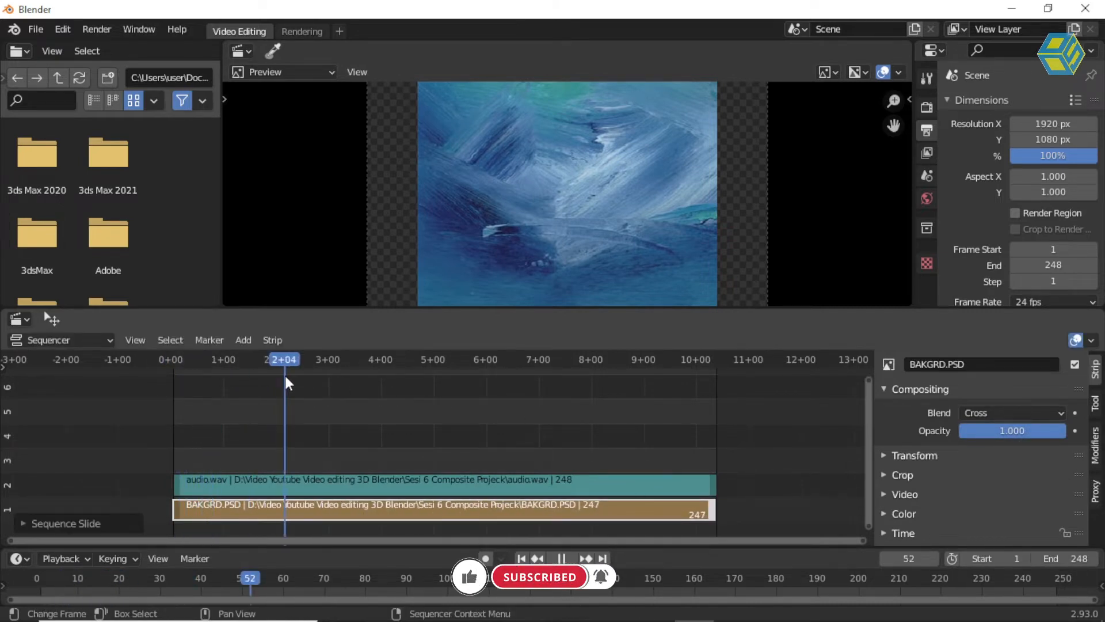
pyautogui.moveTo(288, 372); pyautogui.dragTo(232, 367)
pyautogui.press('space')
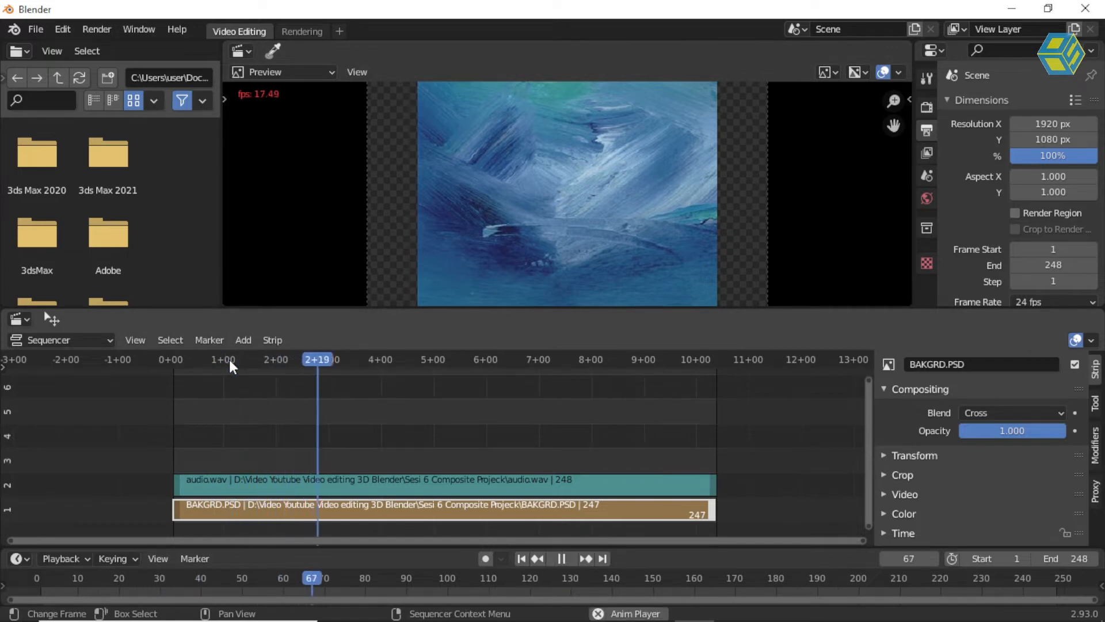
pyautogui.press('space')
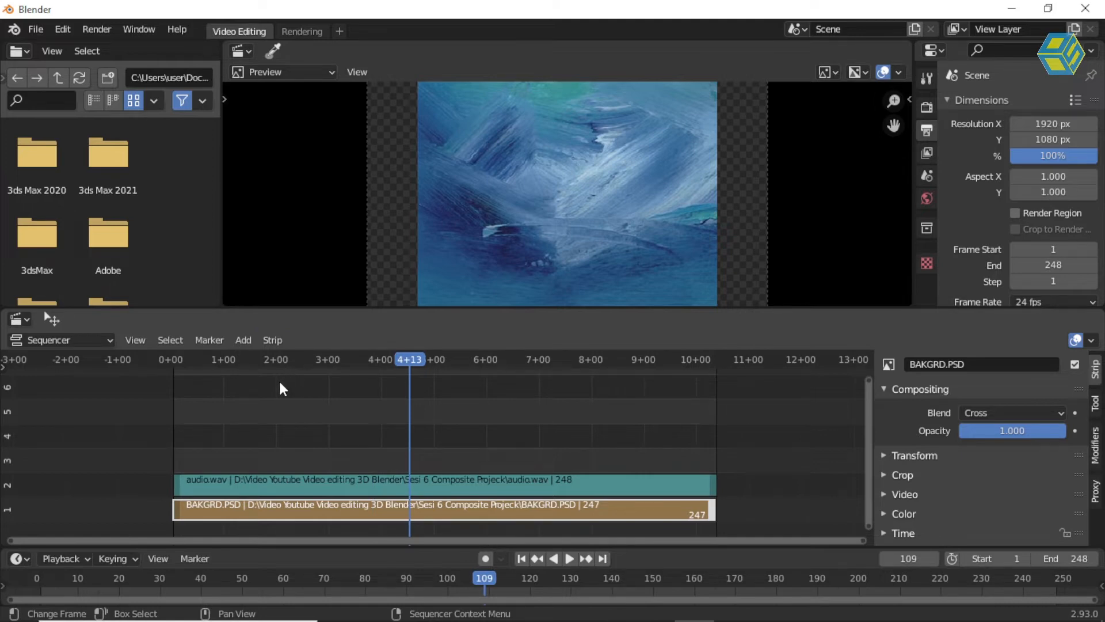
# Add SCORE ok.psd as an image strip at frame 109, placed on channel 3 above the audio
pyautogui.click(242, 341)
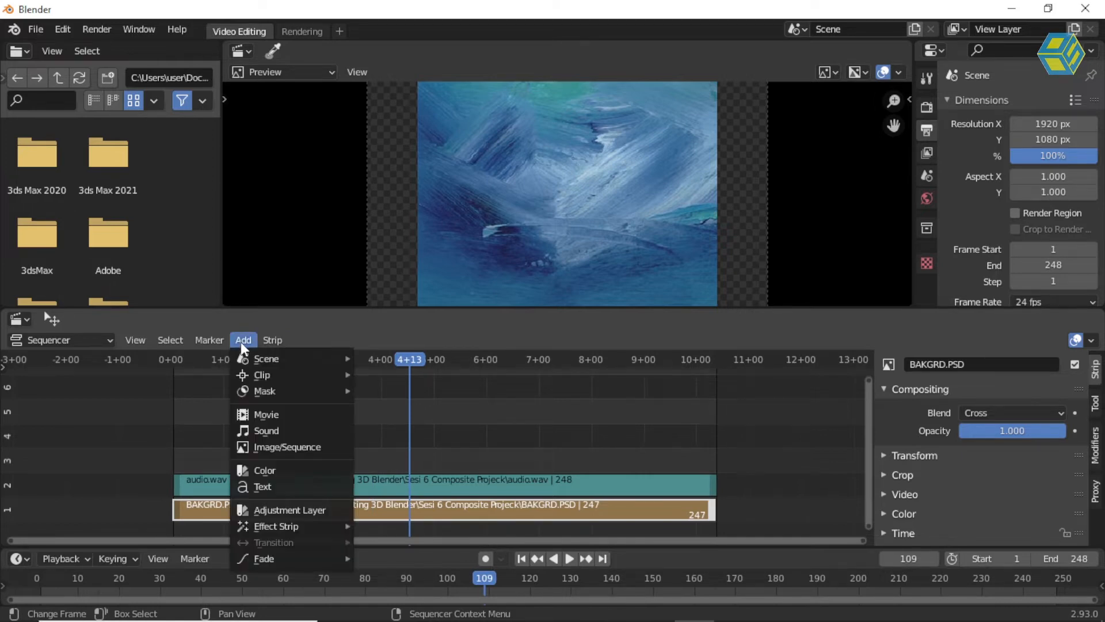
pyautogui.click(285, 447)
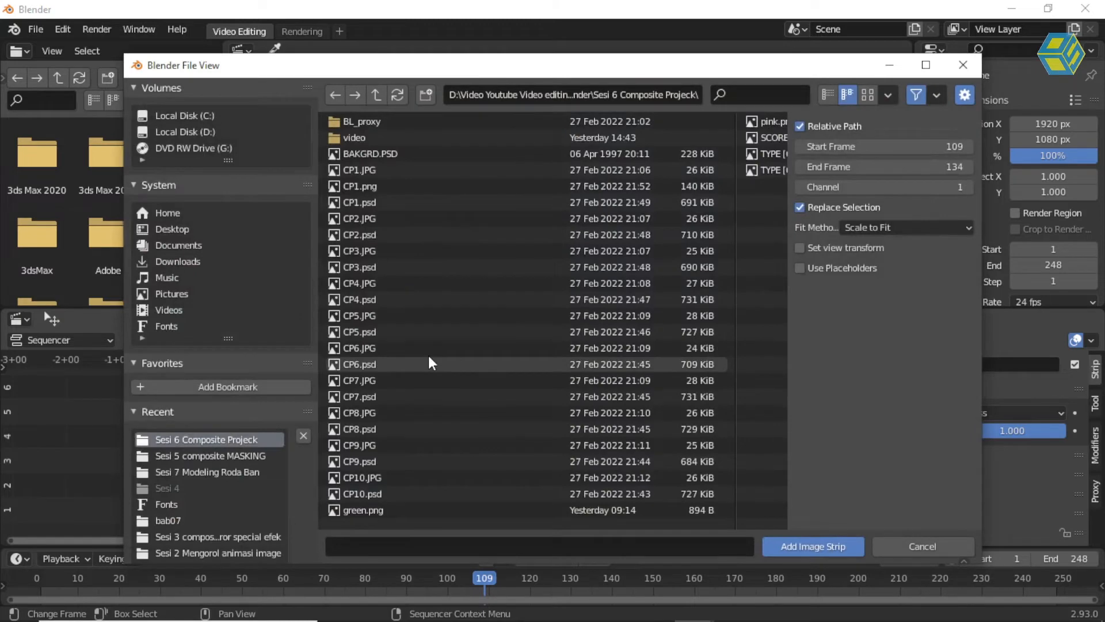
pyautogui.scroll(-3, 432, 360)
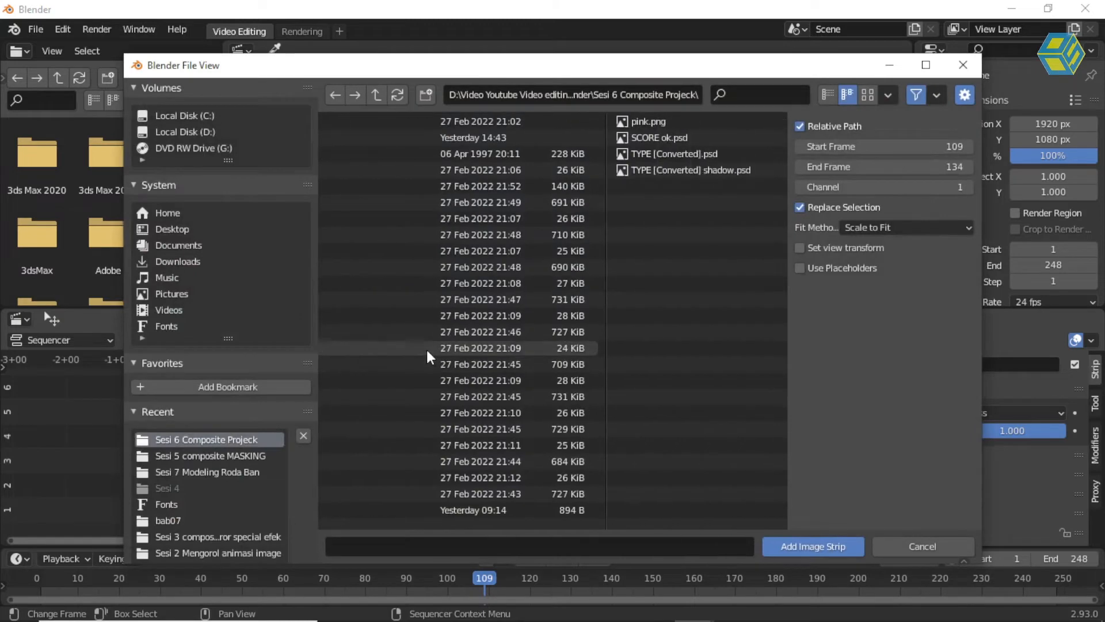
pyautogui.click(678, 140)
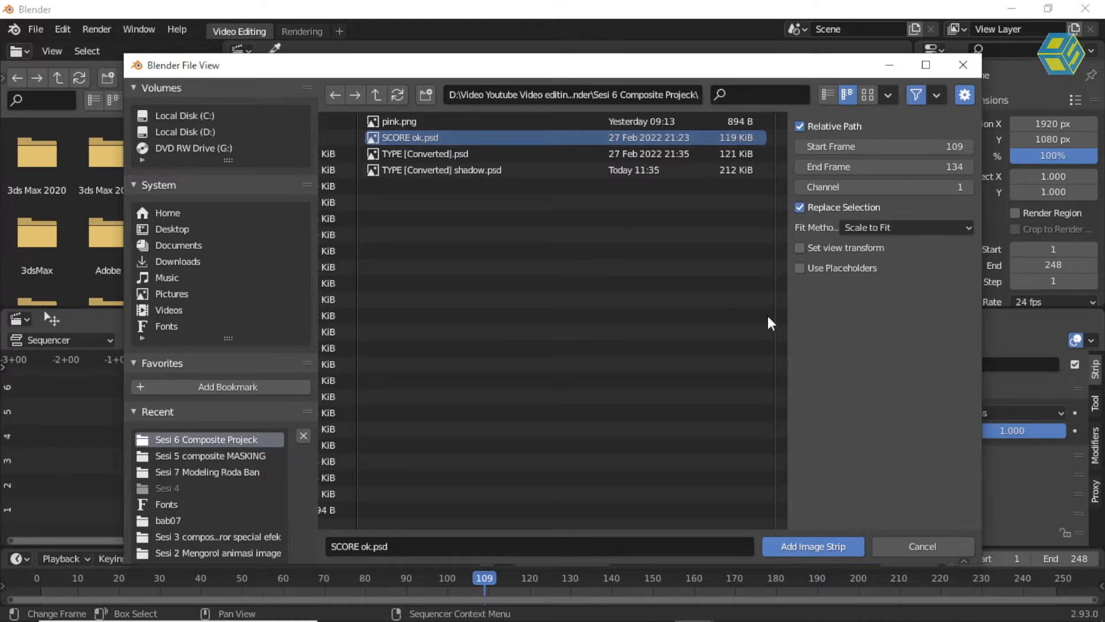
pyautogui.click(824, 548)
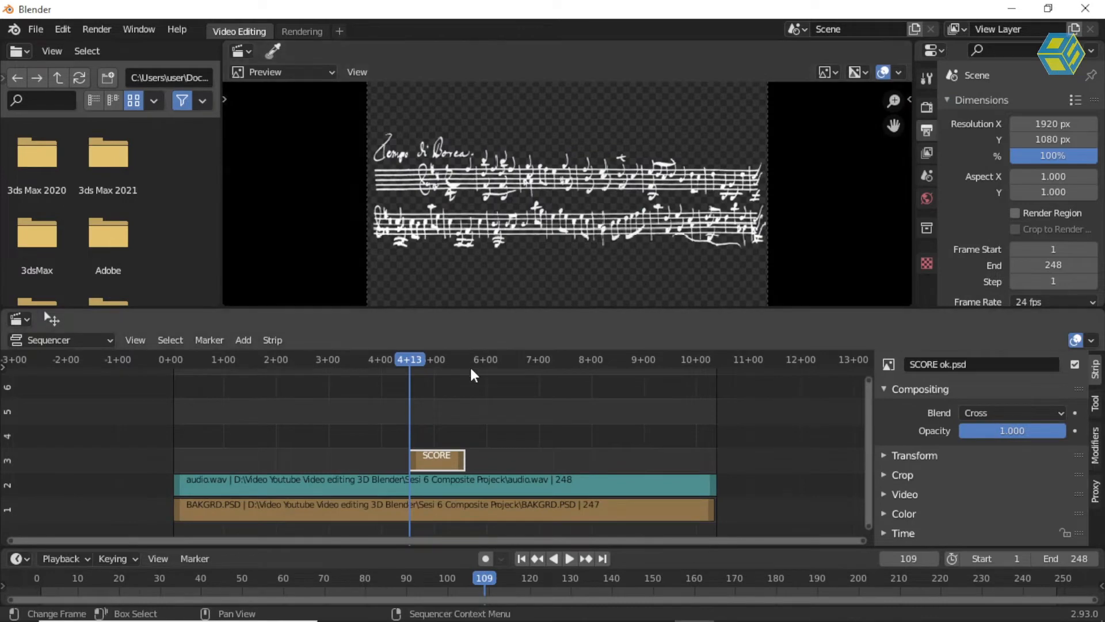
# Set the SCORE ok.psd strip's blend mode to Overlay after comparing it with Soft Light at frame 120
pyautogui.moveTo(409, 358); pyautogui.dragTo(436, 370)
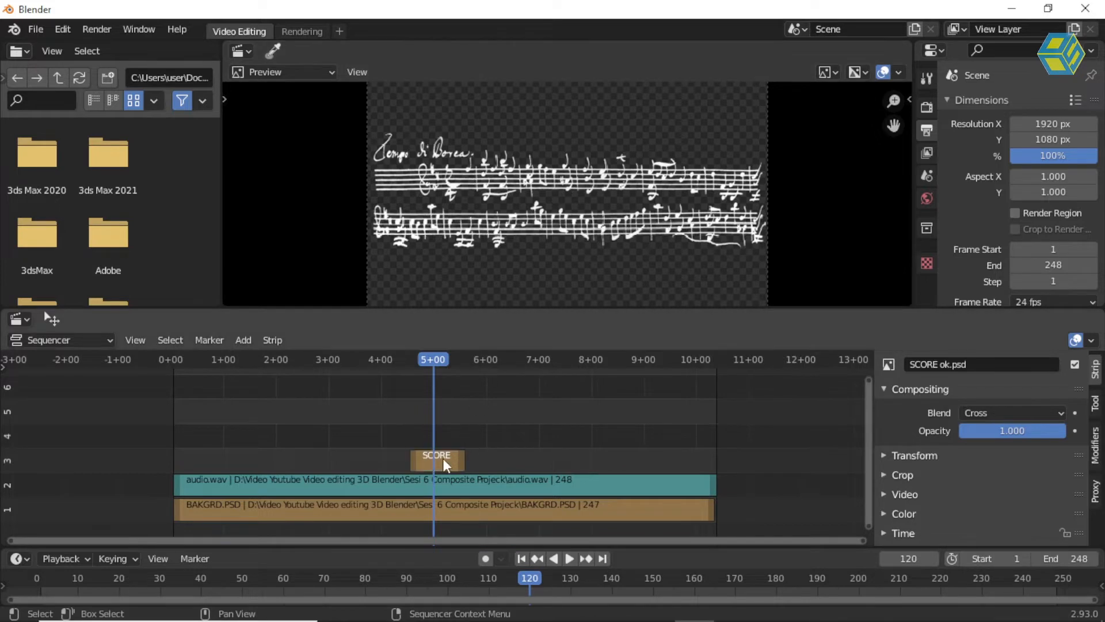
pyautogui.click(984, 413)
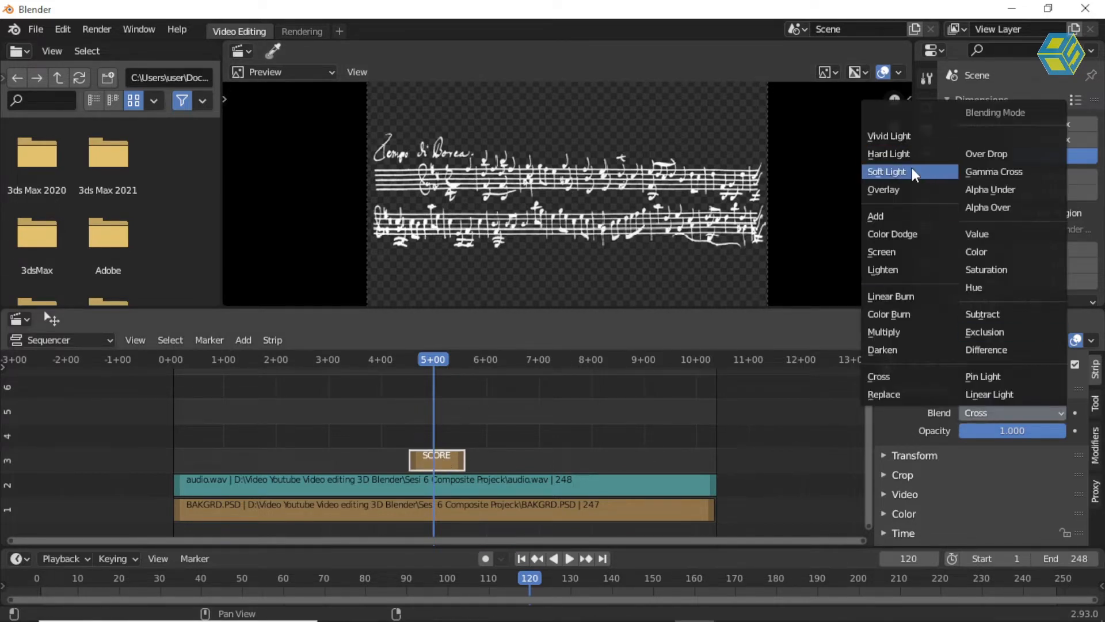
pyautogui.click(915, 185)
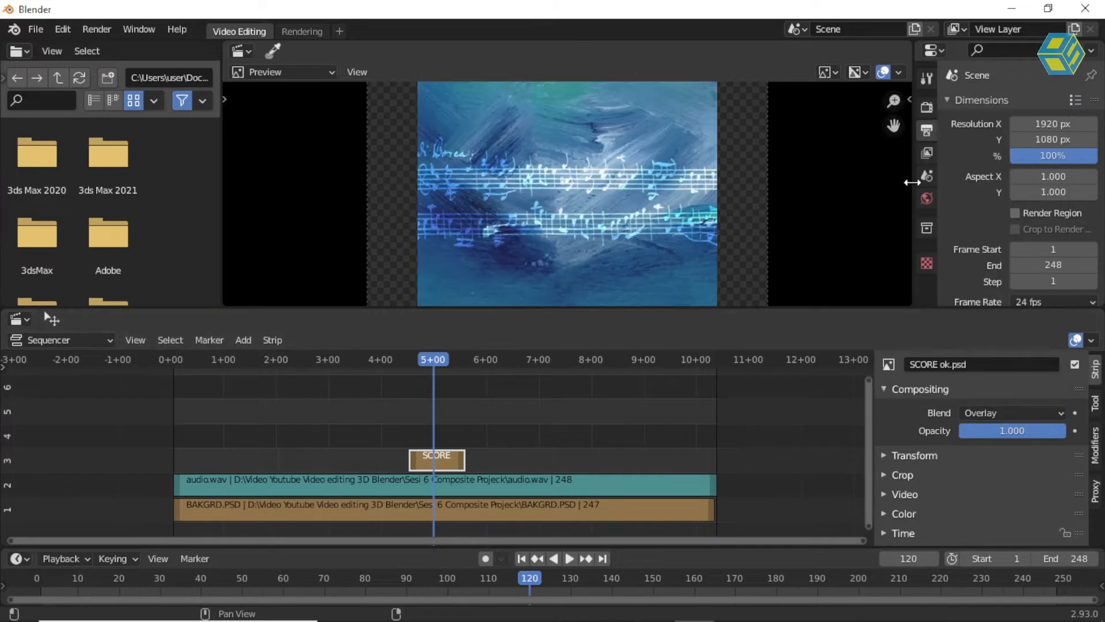
pyautogui.click(993, 413)
pyautogui.click(891, 180)
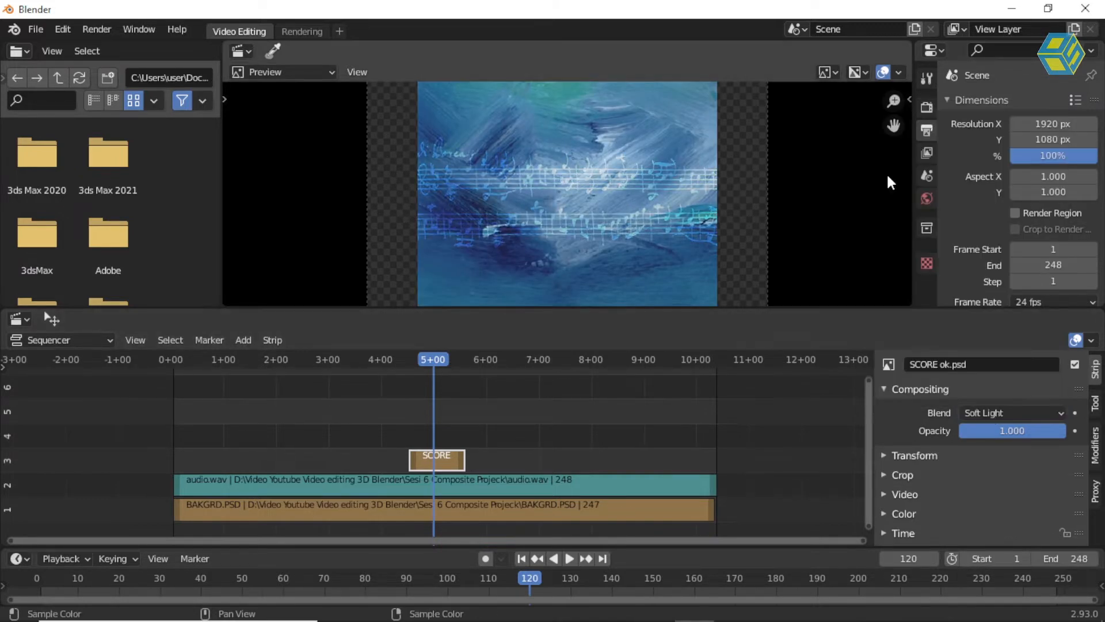
pyautogui.click(985, 417)
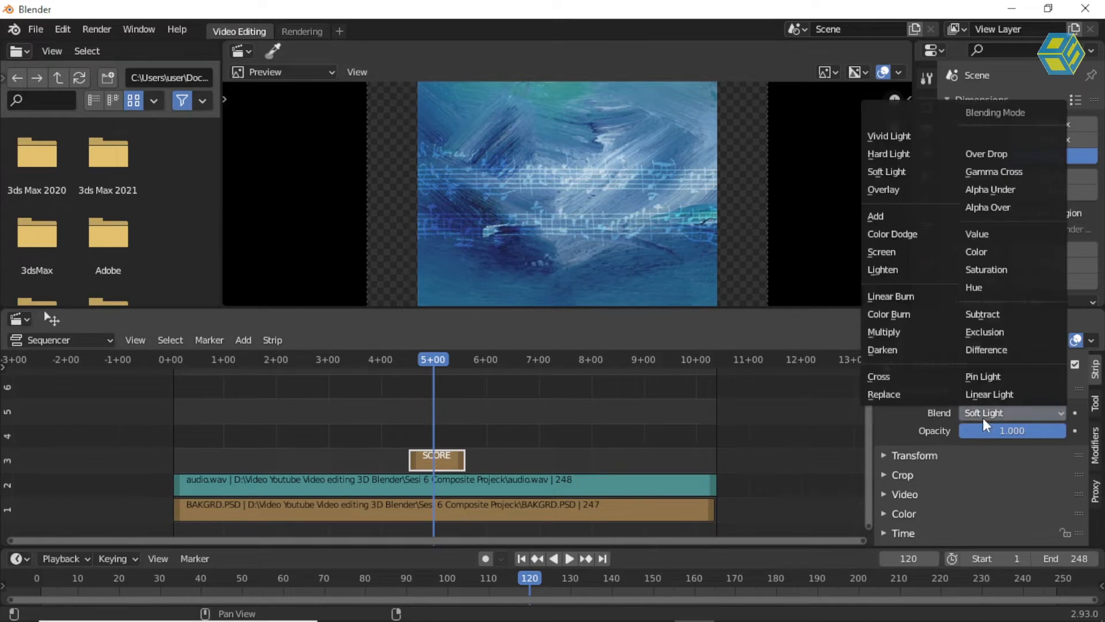
pyautogui.click(895, 190)
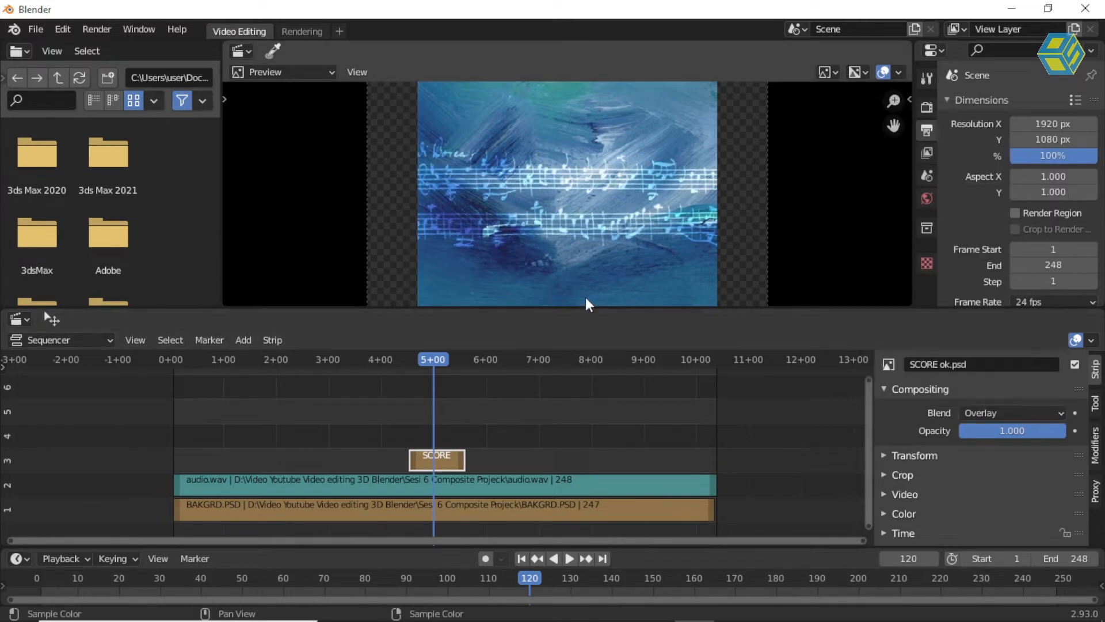
# Stretch the SCORE ok.psd strip to 247 frames starting at frame 1 and check its start against the other strips
pyautogui.moveTo(415, 465); pyautogui.dragTo(173, 461)
pyautogui.moveTo(461, 464); pyautogui.dragTo(710, 446)
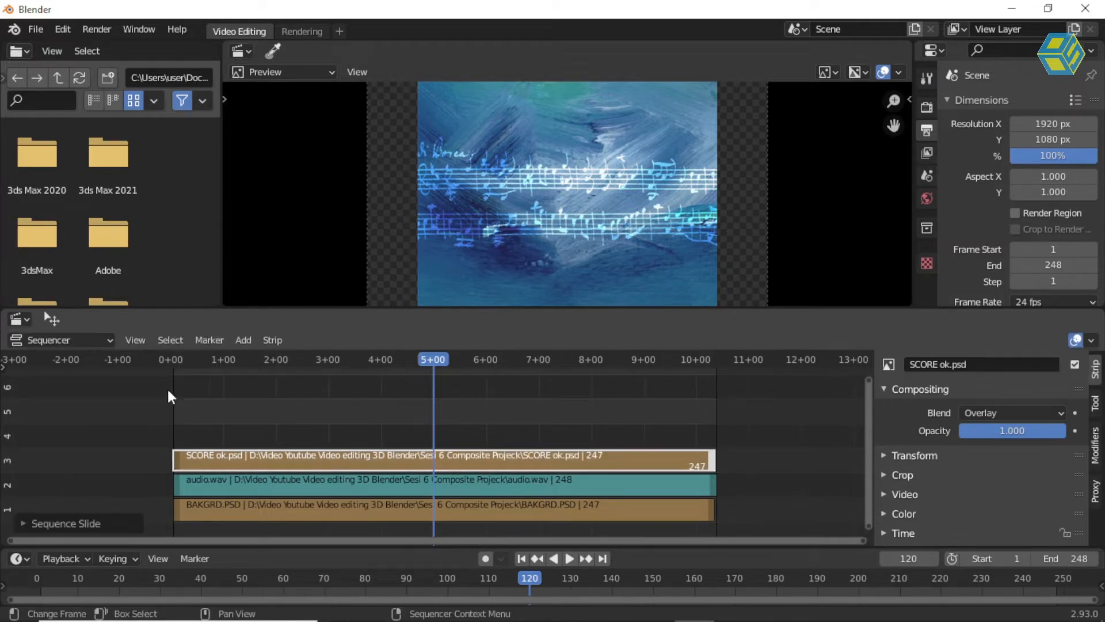
pyautogui.press('Home')
pyautogui.moveTo(178, 361); pyautogui.dragTo(181, 364)
pyautogui.scroll(8, 195, 406)
pyautogui.moveTo(194, 425); pyautogui.dragTo(557, 404, button='middle')
pyautogui.scroll(16, 366, 449)
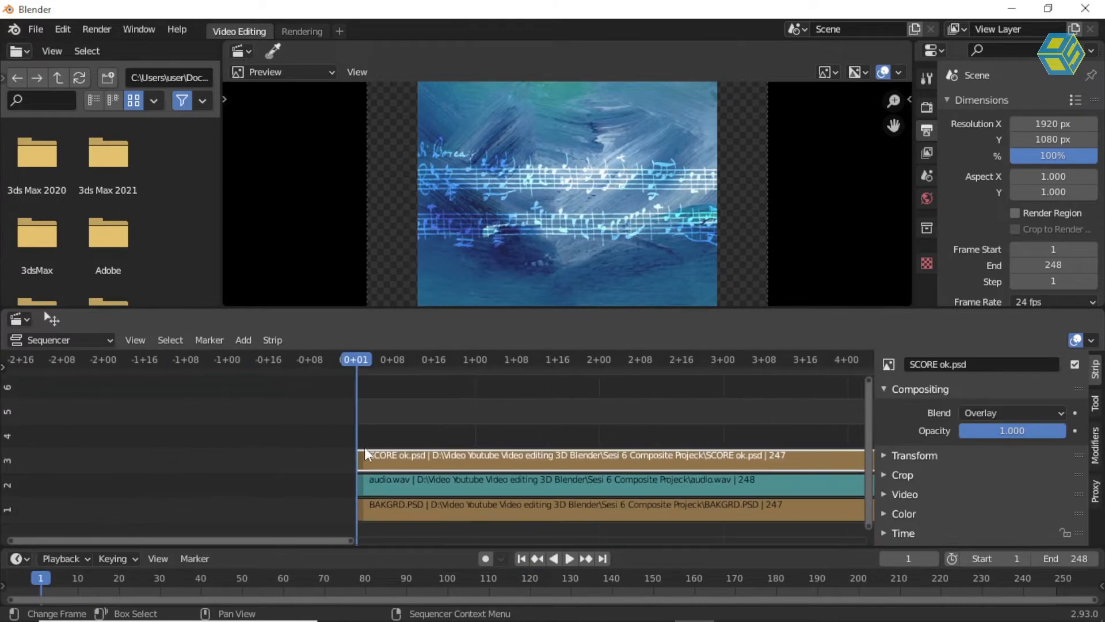
pyautogui.moveTo(219, 442)
pyautogui.mouseDown(button='middle')
pyautogui.moveTo(264, 453)
pyautogui.moveTo(230, 451)
pyautogui.mouseUp(button='middle')
pyautogui.scroll(4, 266, 453)
# Extend the ends of the SCORE ok.psd and BAKGRD.PSD strips to 248 frames and move the playhead to frame 248
pyautogui.scroll(-9, 536, 423)
pyautogui.scroll(-10, 536, 418)
pyautogui.moveTo(646, 426); pyautogui.dragTo(368, 414, button='middle')
pyautogui.scroll(-10, 659, 437)
pyautogui.moveTo(663, 430); pyautogui.dragTo(556, 404, button='middle')
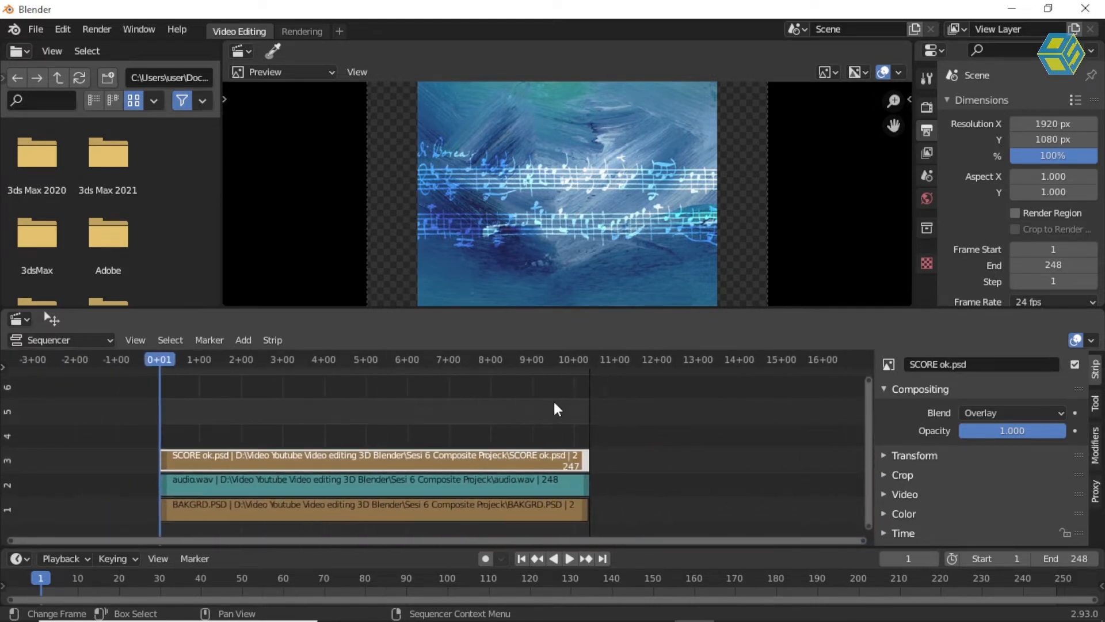
pyautogui.scroll(4, 557, 409)
pyautogui.moveTo(571, 445); pyautogui.dragTo(616, 446, button='middle')
pyautogui.moveTo(644, 367); pyautogui.dragTo(641, 367)
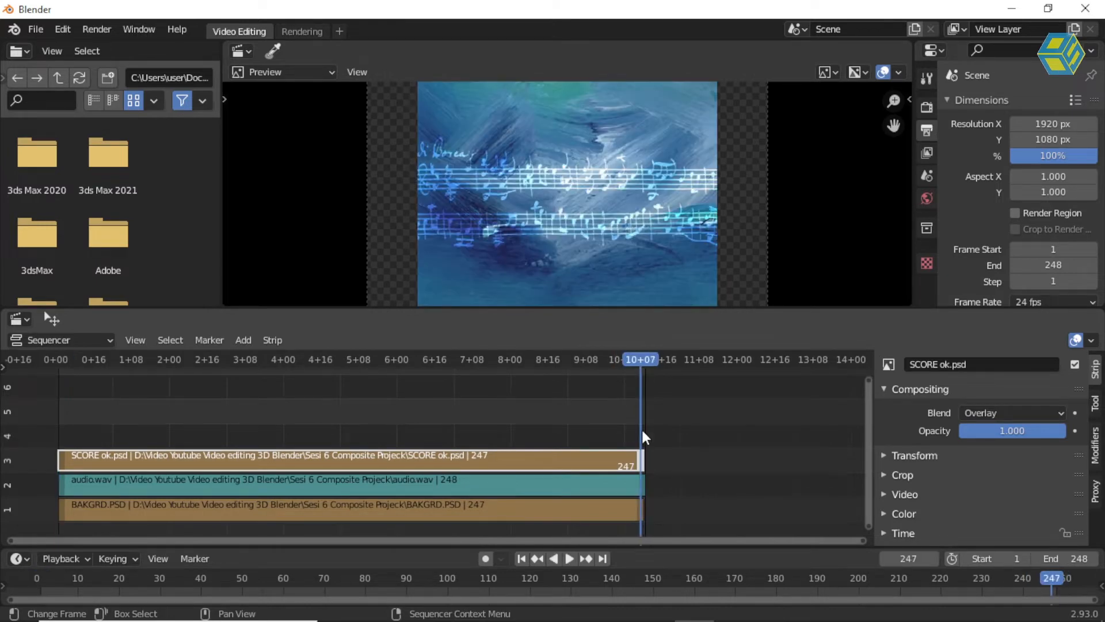
pyautogui.scroll(8, 652, 437)
pyautogui.moveTo(695, 426); pyautogui.dragTo(387, 397, button='middle')
pyautogui.scroll(11, 572, 459)
pyautogui.moveTo(572, 459); pyautogui.dragTo(399, 425, button='middle')
pyautogui.scroll(4, 465, 443)
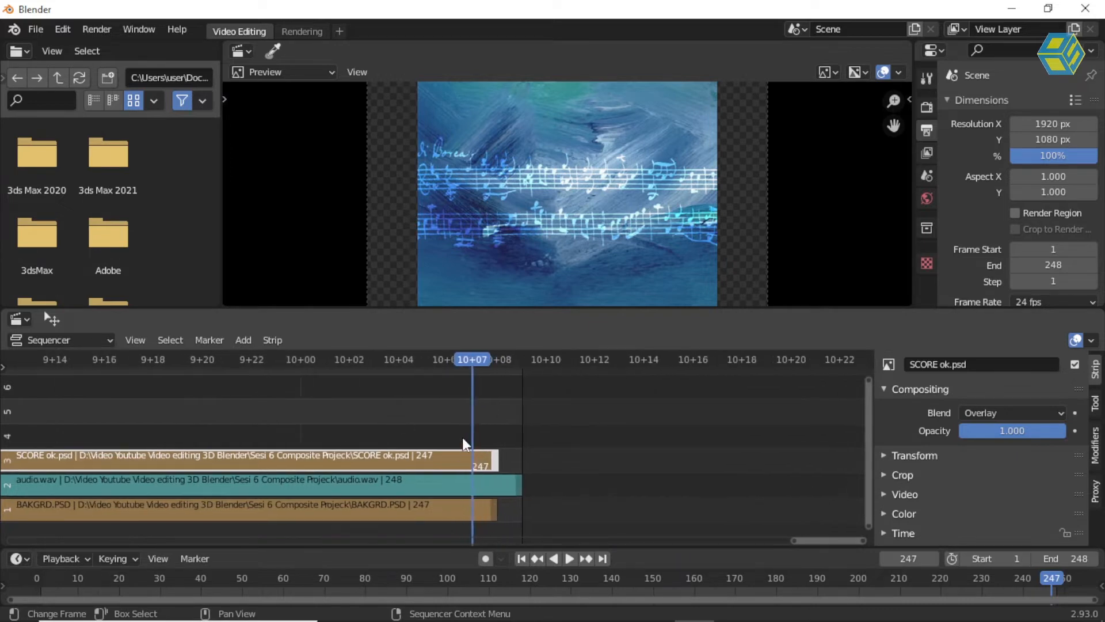
pyautogui.scroll(2, 466, 443)
pyautogui.moveTo(509, 460); pyautogui.dragTo(544, 460)
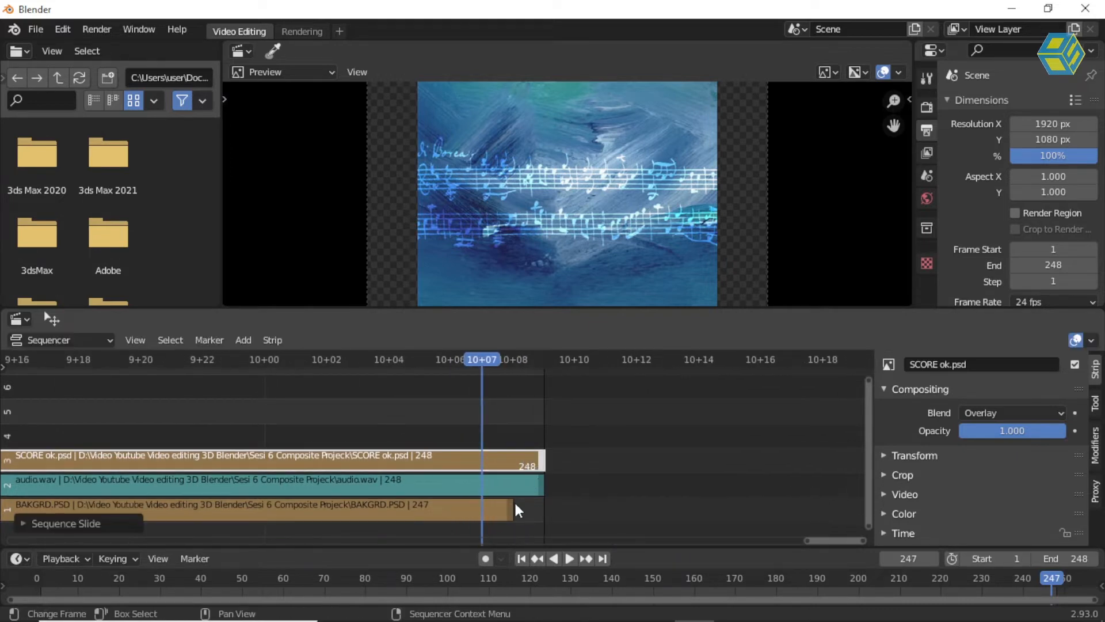
pyautogui.moveTo(511, 510); pyautogui.dragTo(545, 510)
pyautogui.moveTo(515, 363)
pyautogui.mouseDown()
pyautogui.moveTo(539, 369)
pyautogui.moveTo(517, 376)
pyautogui.mouseUp()
# Frame all strips in the sequencer, select the SCORE ok.psd strip and show its transform settings
pyautogui.scroll(-6, 467, 403)
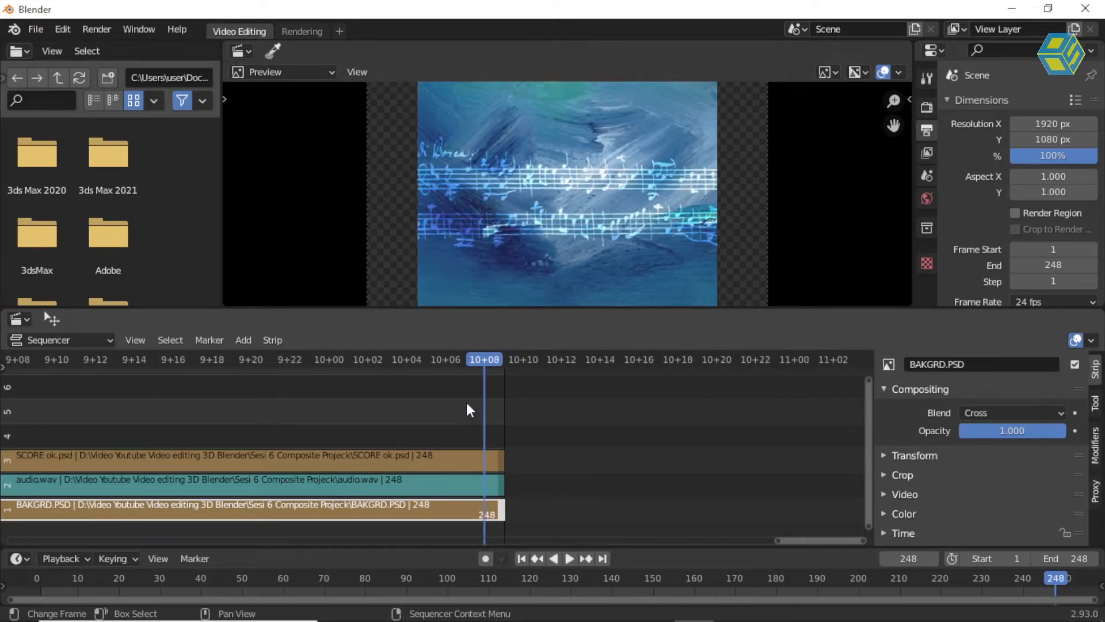
pyautogui.scroll(-20, 301, 430)
pyautogui.moveTo(377, 414); pyautogui.dragTo(548, 393, button='middle')
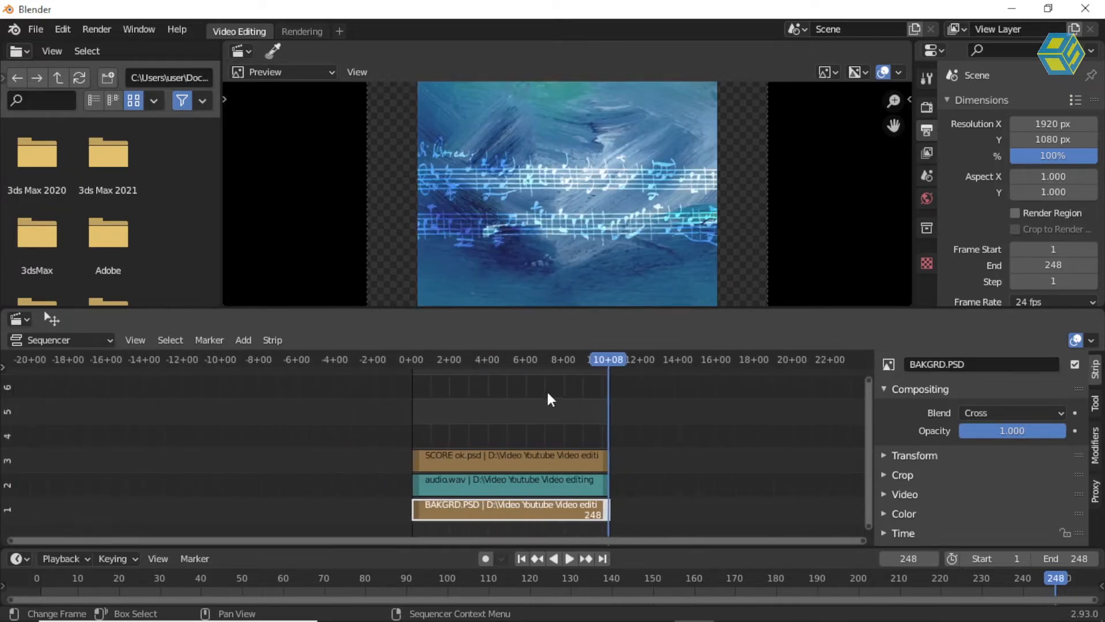
pyautogui.scroll(5, 551, 399)
pyautogui.moveTo(456, 412); pyautogui.dragTo(320, 390, button='middle')
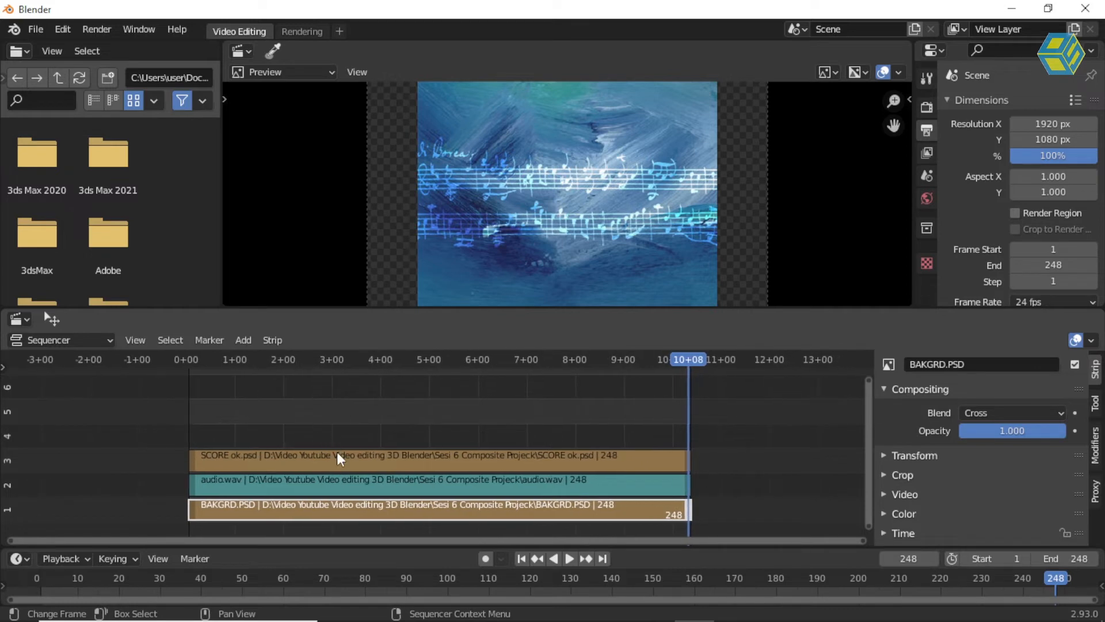
pyautogui.click(319, 461)
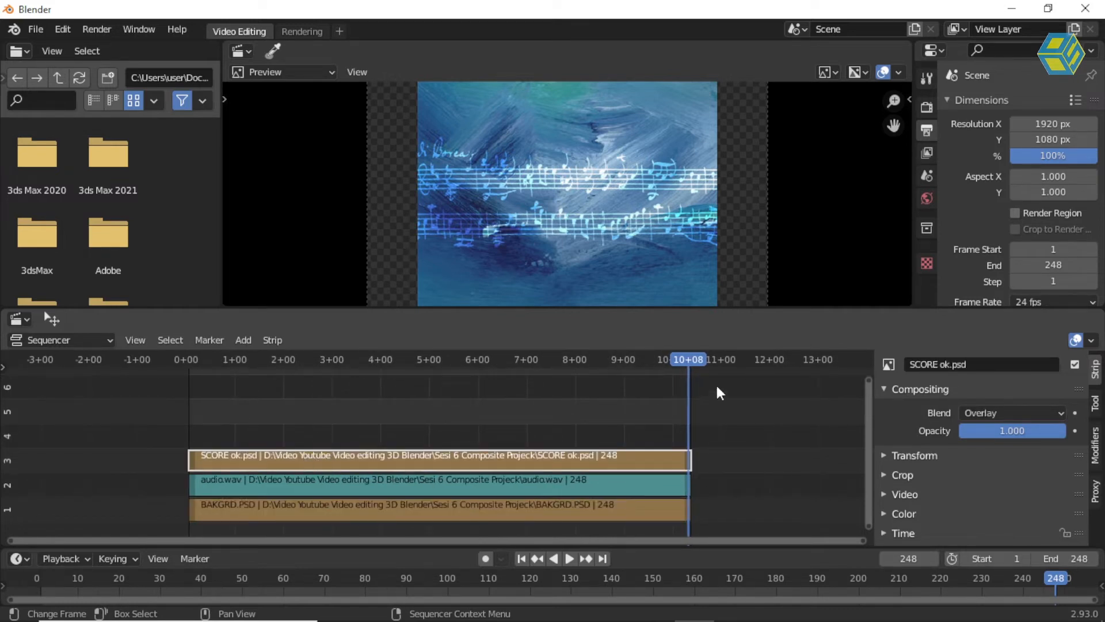
pyautogui.click(887, 390)
pyautogui.click(890, 409)
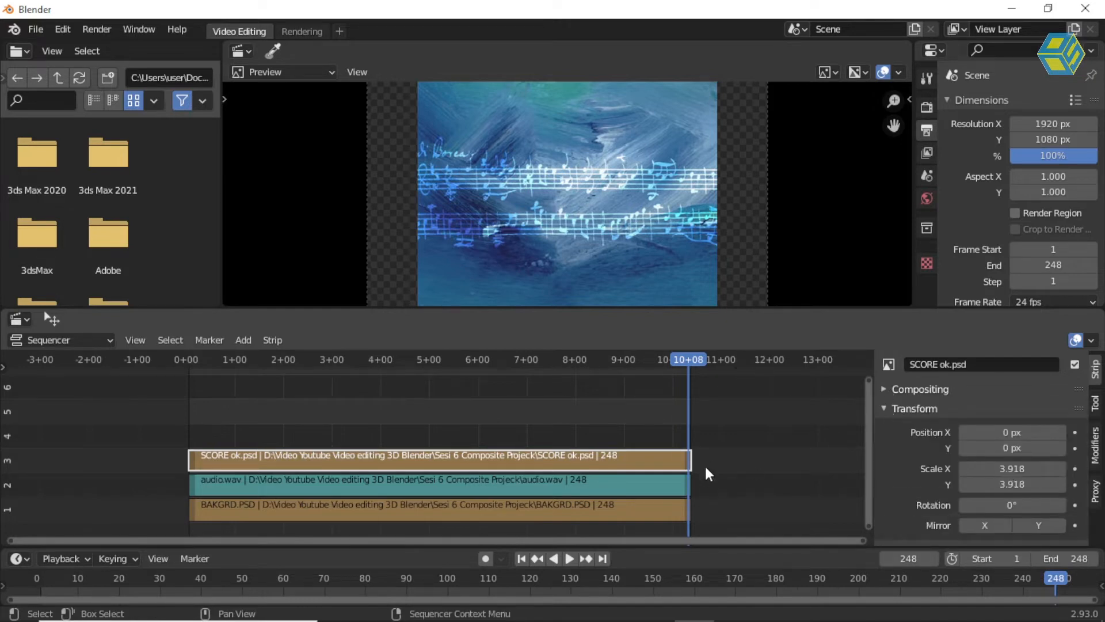
# Enlarge the preview and the timeline areas, and zoom the timeline out past frame 248
pyautogui.moveTo(581, 417); pyautogui.dragTo(593, 404, button='middle')
pyautogui.moveTo(557, 309); pyautogui.dragTo(555, 349)
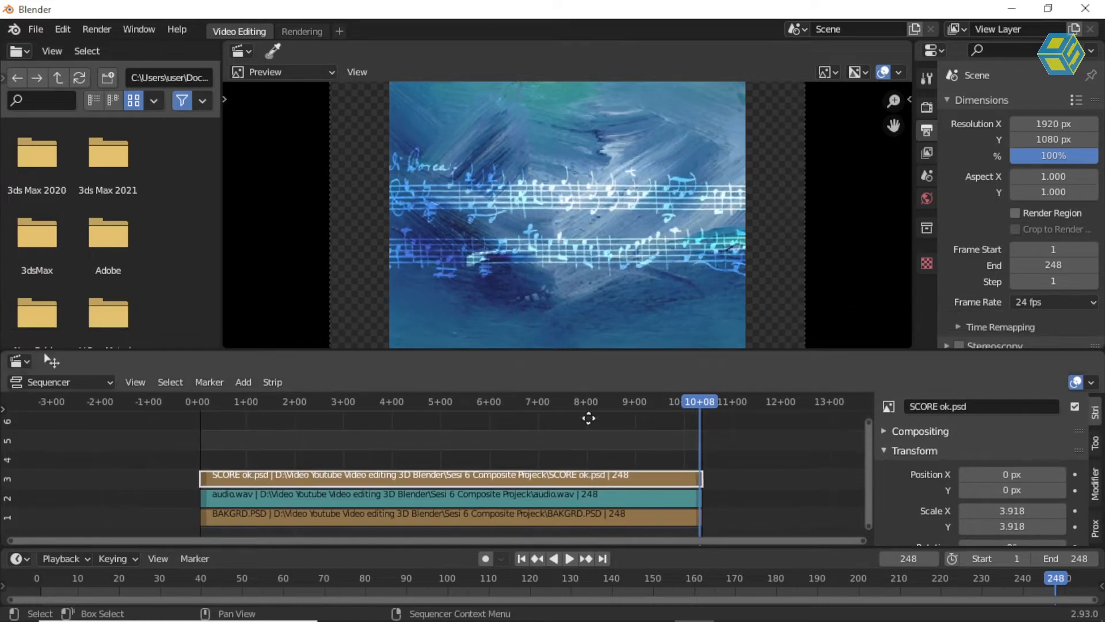
pyautogui.moveTo(590, 548); pyautogui.dragTo(535, 513)
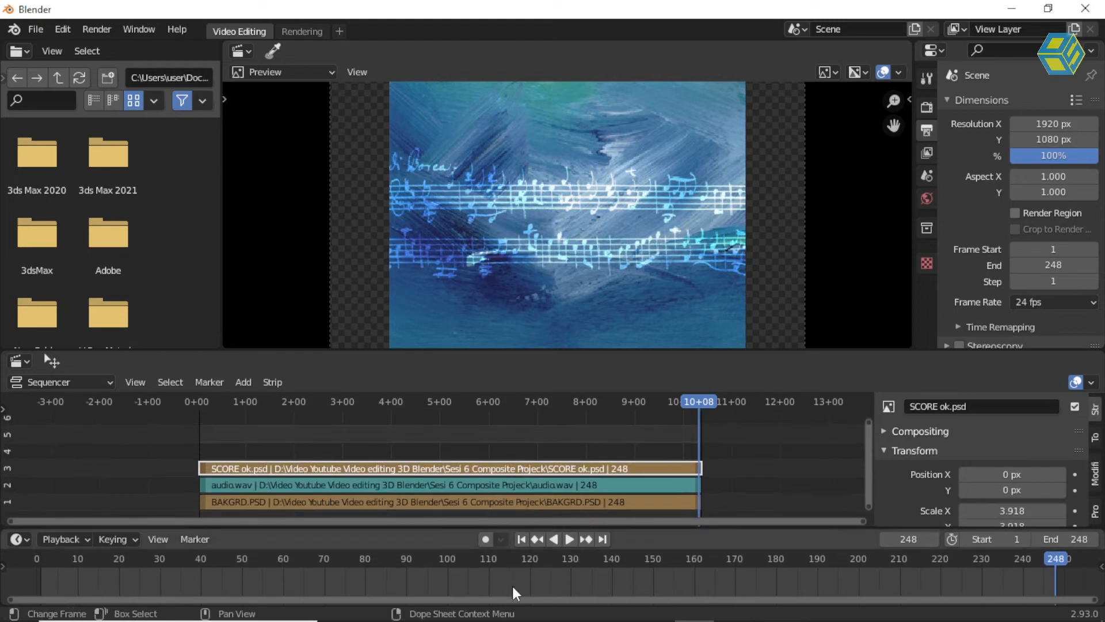
pyautogui.scroll(-4, 514, 583)
# At frame 2, shift the SCORE ok.psd strip to X position -204 px and keyframe that position
pyautogui.moveTo(686, 556); pyautogui.dragTo(281, 556)
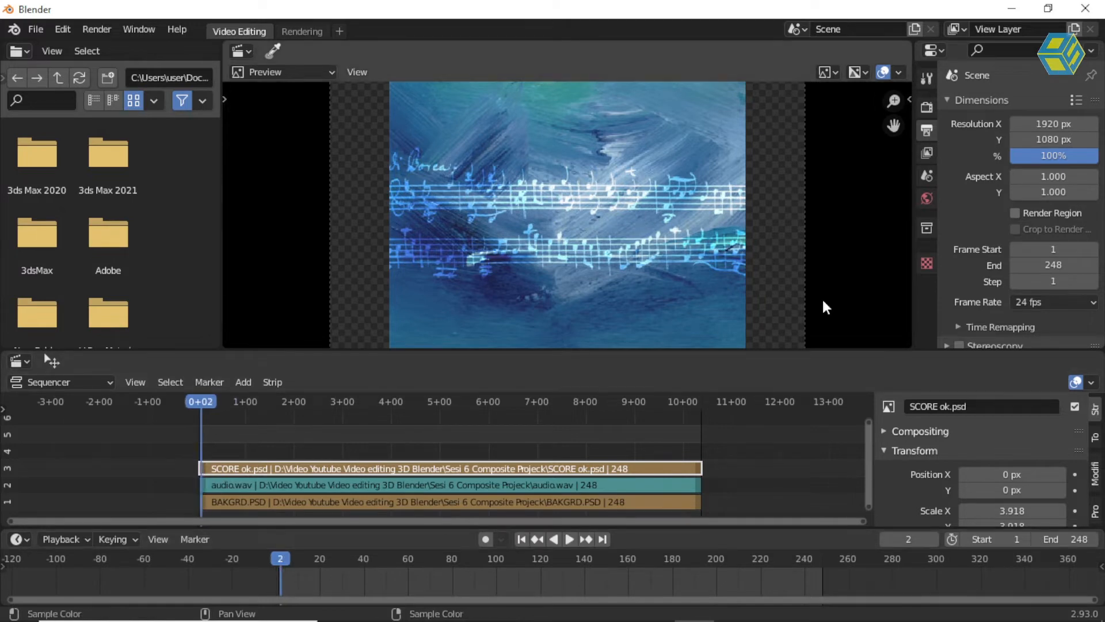
pyautogui.moveTo(992, 476); pyautogui.dragTo(875, 475)
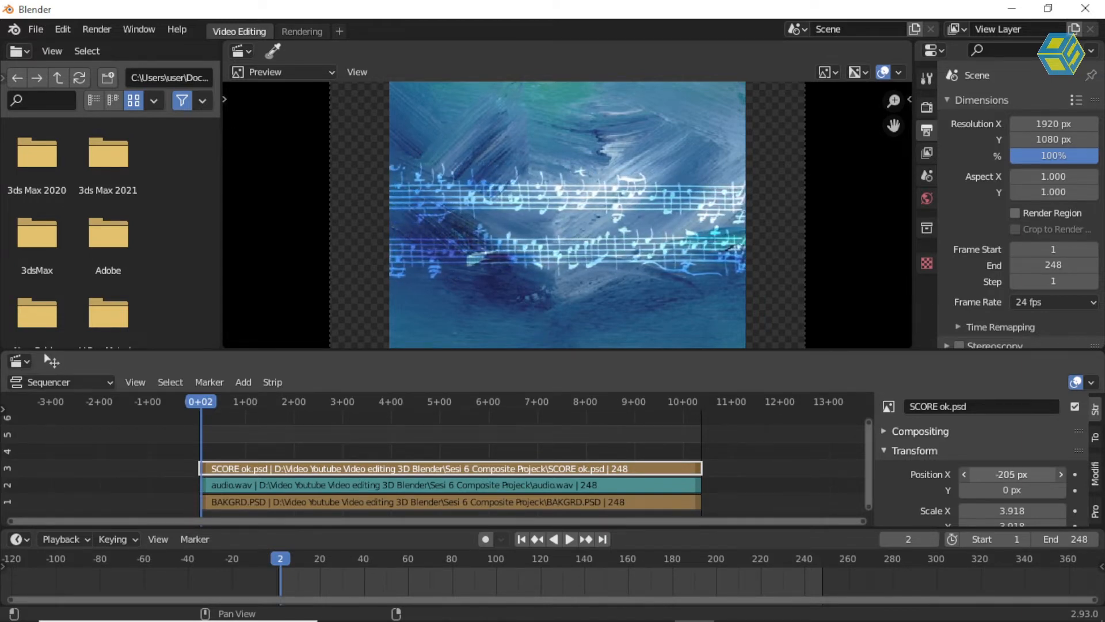
pyautogui.click(1074, 475)
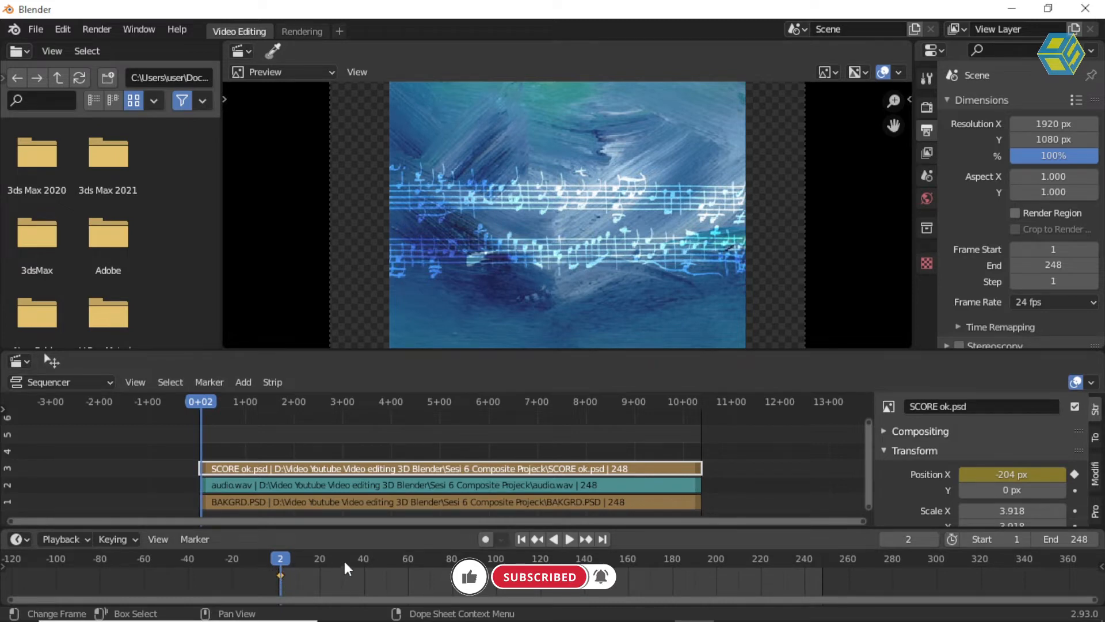
pyautogui.hotkey('ctrl', 'z')
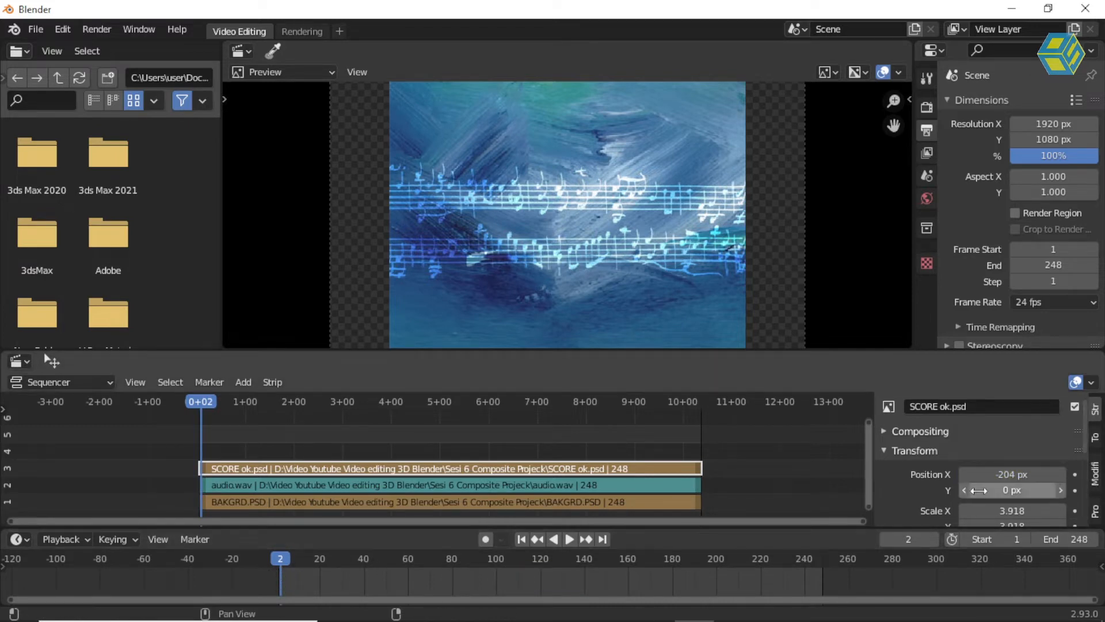
pyautogui.click(1075, 474)
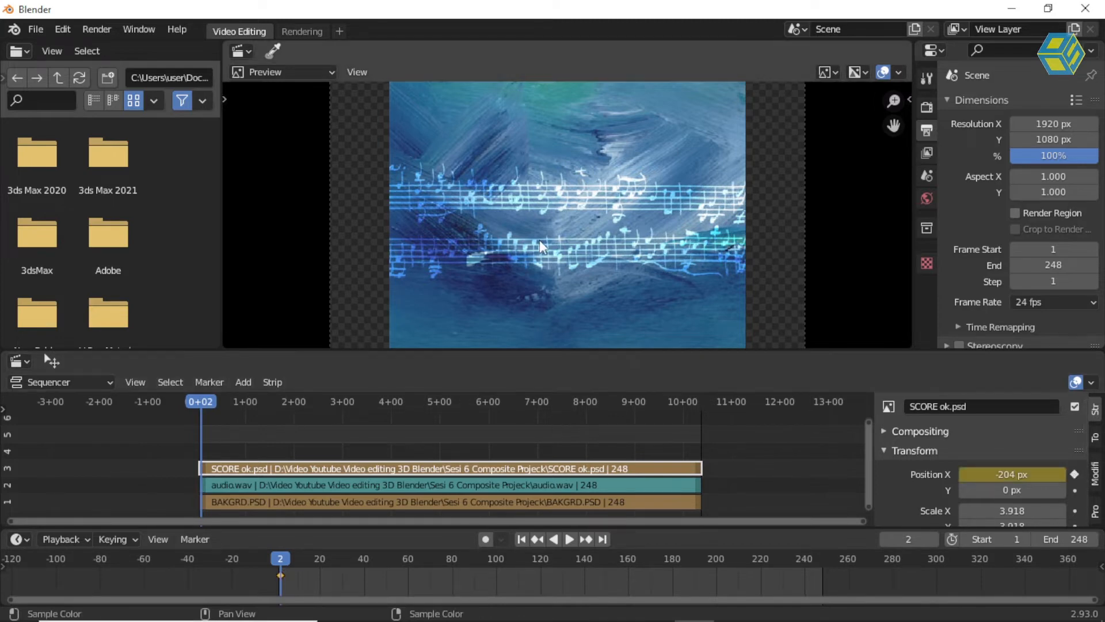
# At frame 248, shift the SCORE ok.psd strip to X position 194 px and keyframe that position
pyautogui.moveTo(211, 402); pyautogui.dragTo(699, 410)
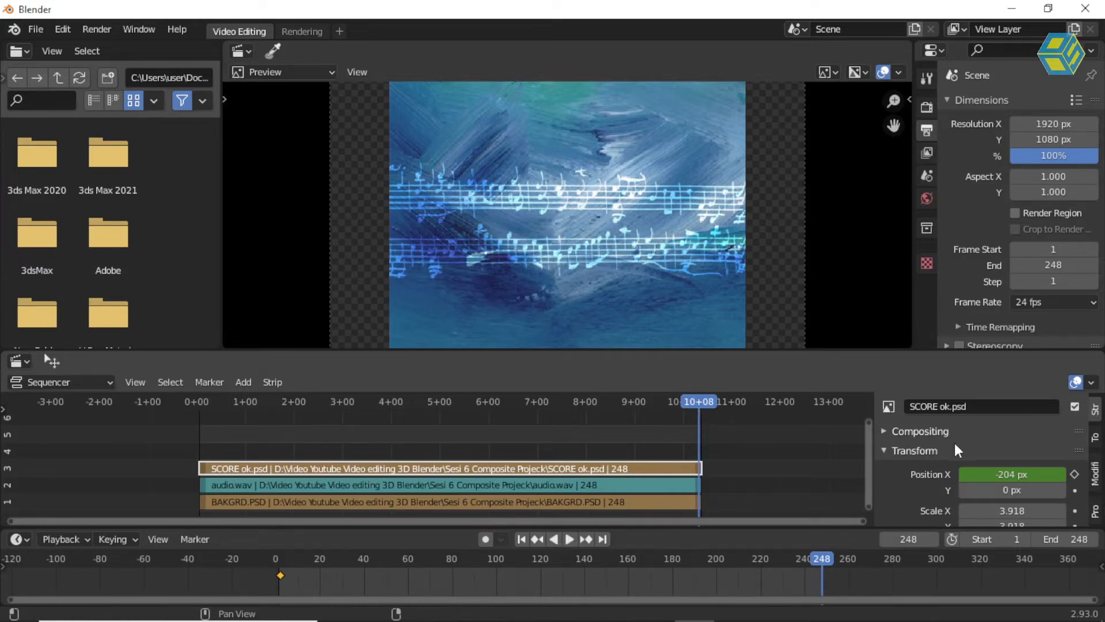
pyautogui.moveTo(993, 472); pyautogui.dragTo(1038, 473)
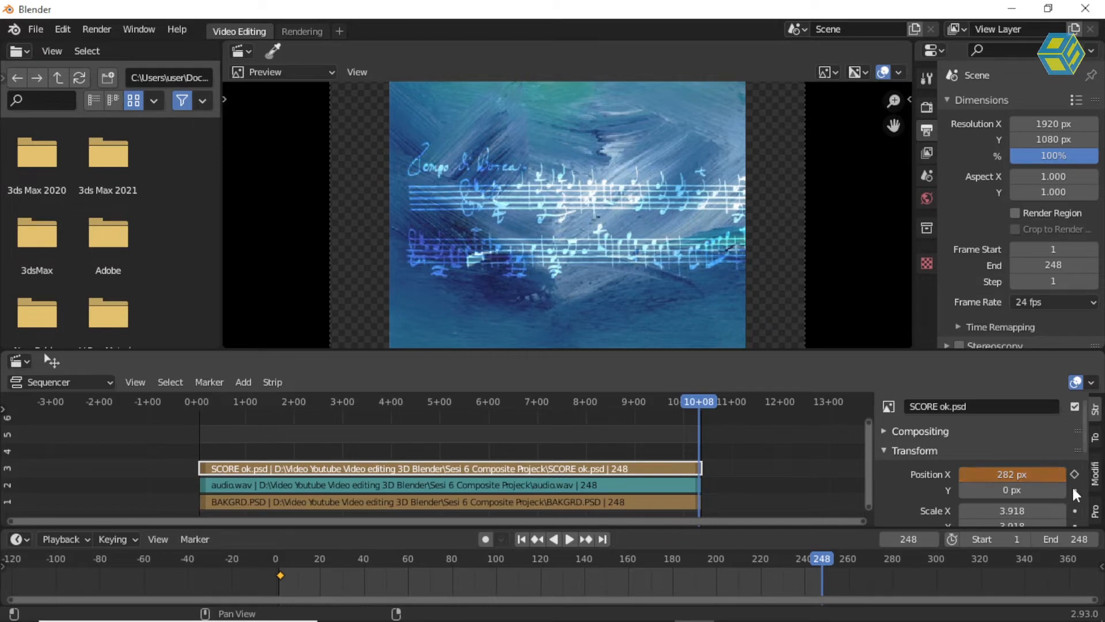
pyautogui.moveTo(1016, 475); pyautogui.dragTo(1063, 475)
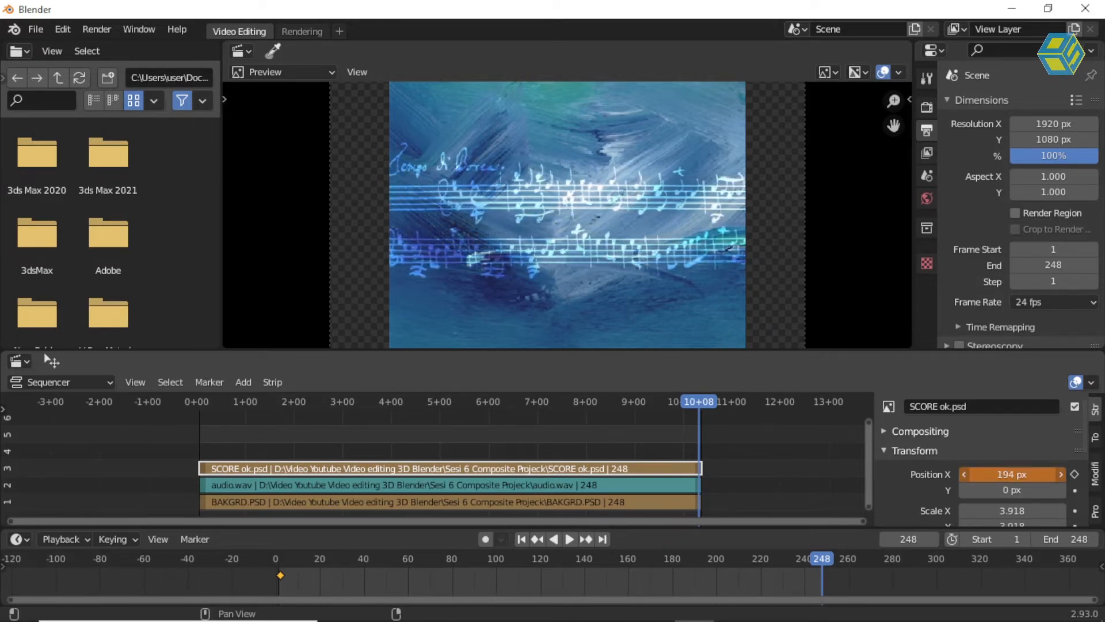
pyautogui.click(1075, 473)
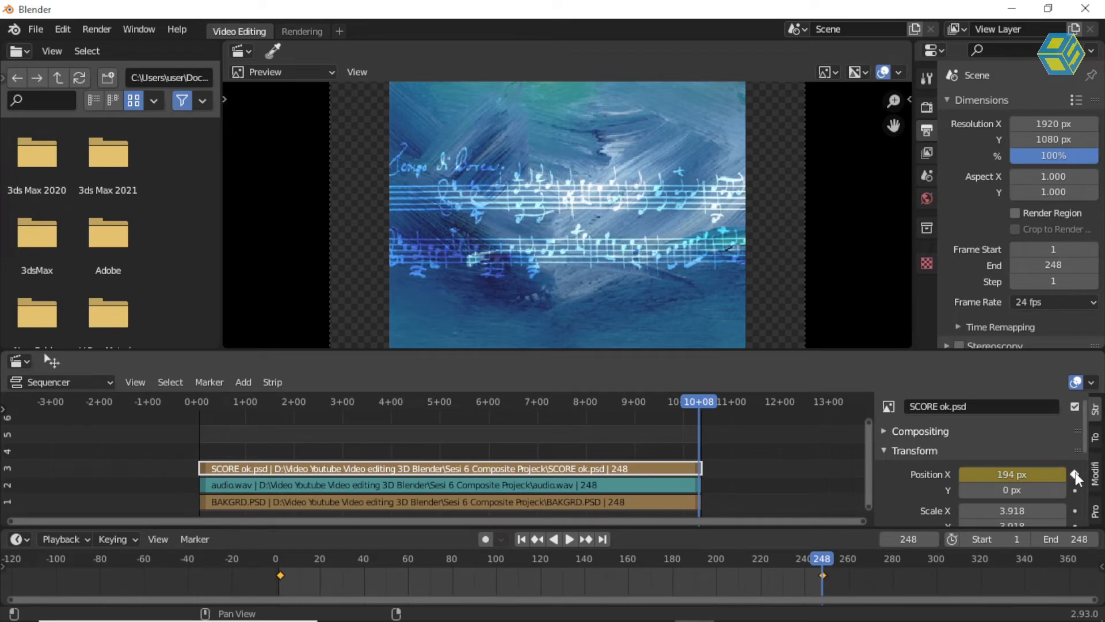
# Play back and scrub the score's horizontal movement, leaving the playhead at frame 60
pyautogui.moveTo(635, 405); pyautogui.dragTo(211, 448)
pyautogui.press('space')
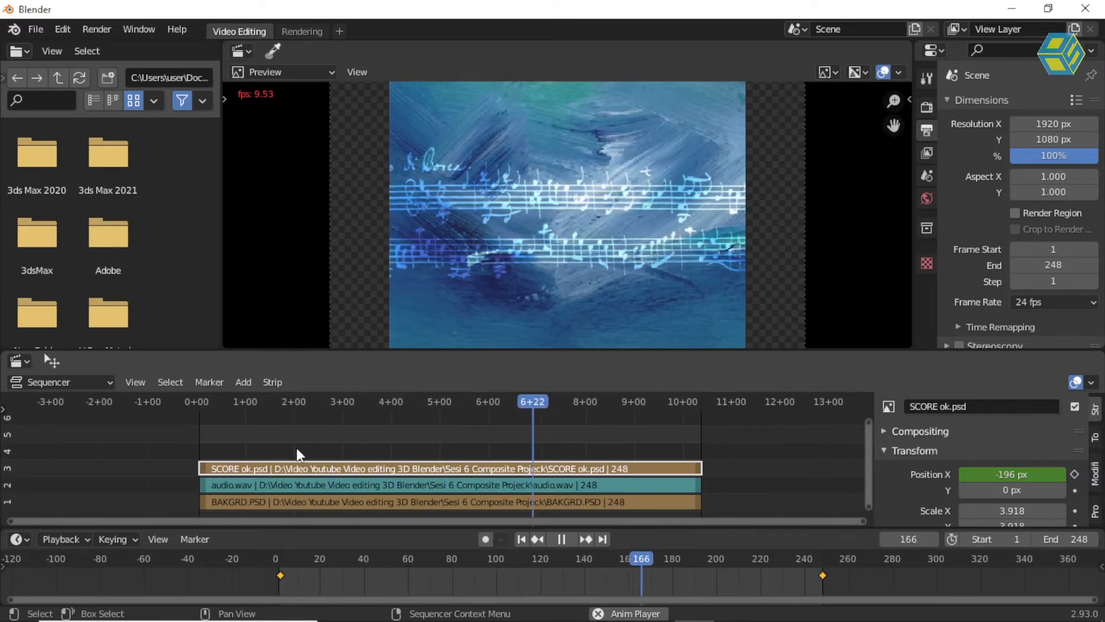
pyautogui.moveTo(371, 401); pyautogui.dragTo(320, 417)
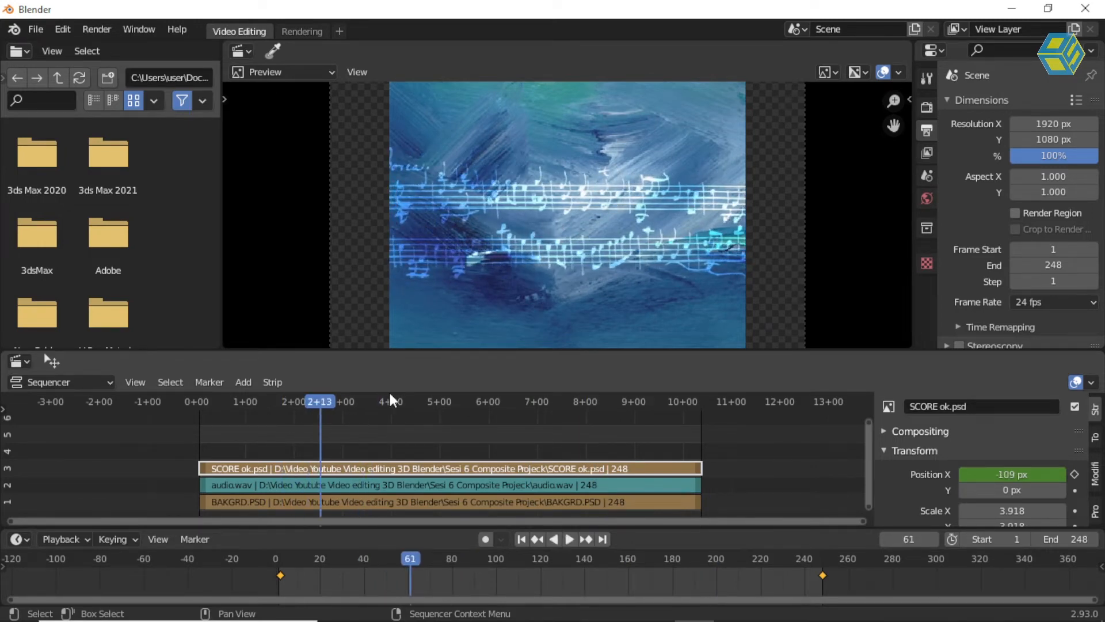
pyautogui.moveTo(320, 404); pyautogui.dragTo(293, 409)
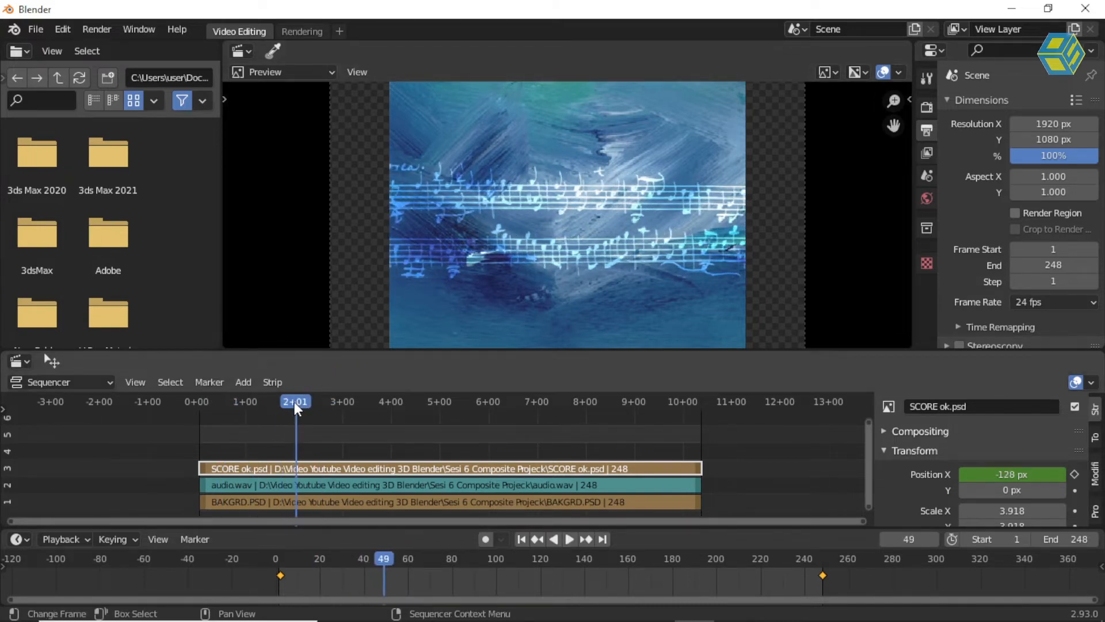
pyautogui.press('space')
pyautogui.moveTo(309, 400)
pyautogui.mouseDown()
pyautogui.moveTo(343, 403)
pyautogui.moveTo(318, 401)
pyautogui.mouseUp()
pyautogui.press('space')
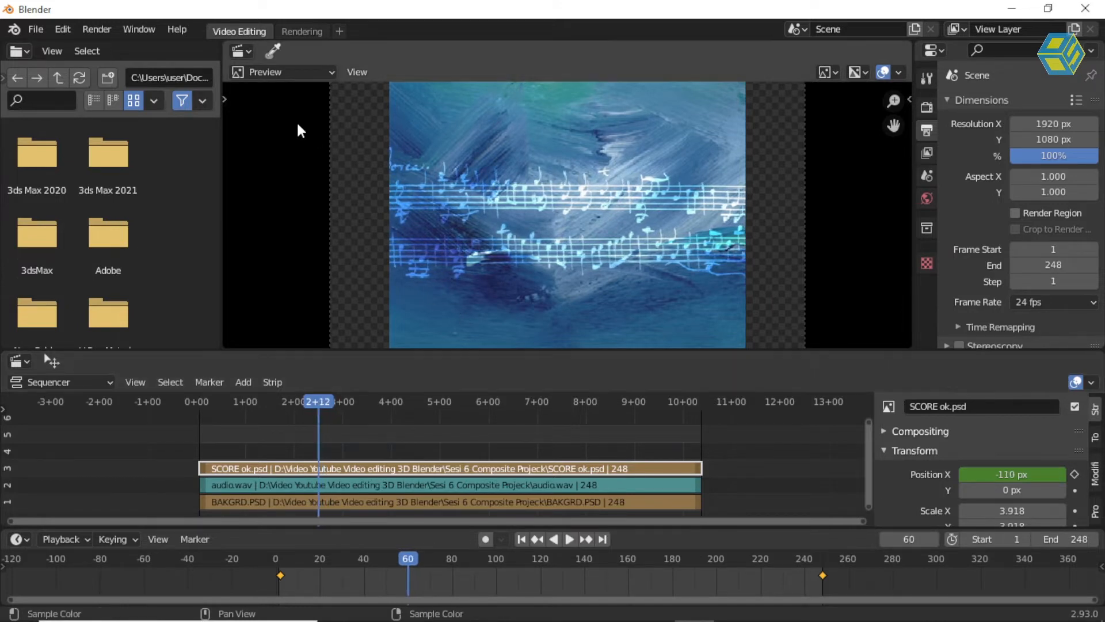
# Try TYPE [Converted].psd as an image strip at frame 60 on channel 4, and delete that strip
pyautogui.click(243, 382)
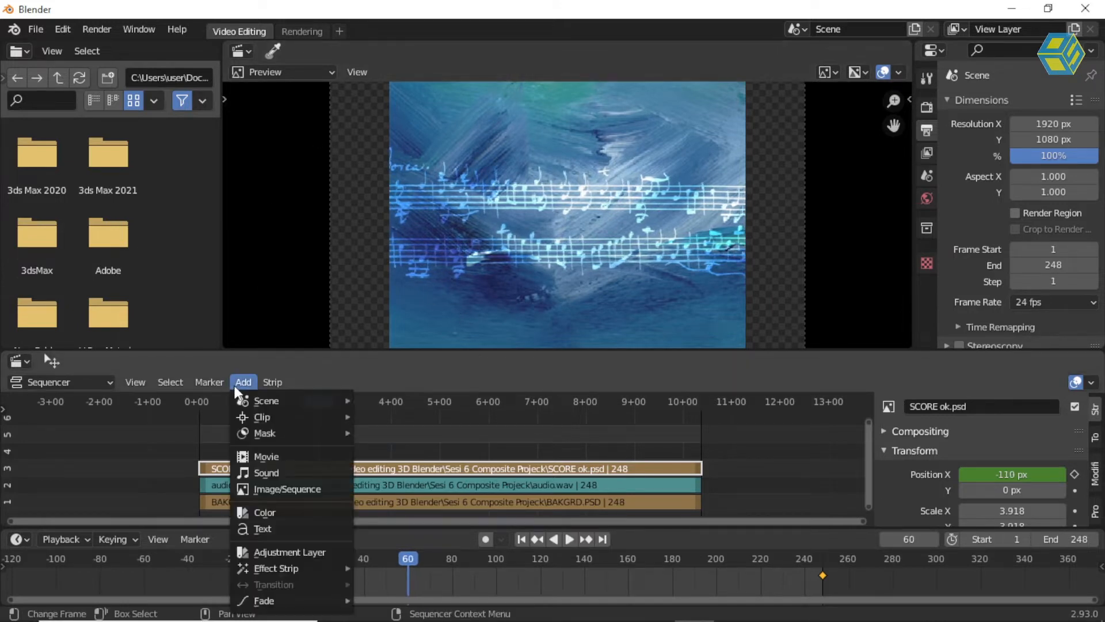
pyautogui.click(271, 489)
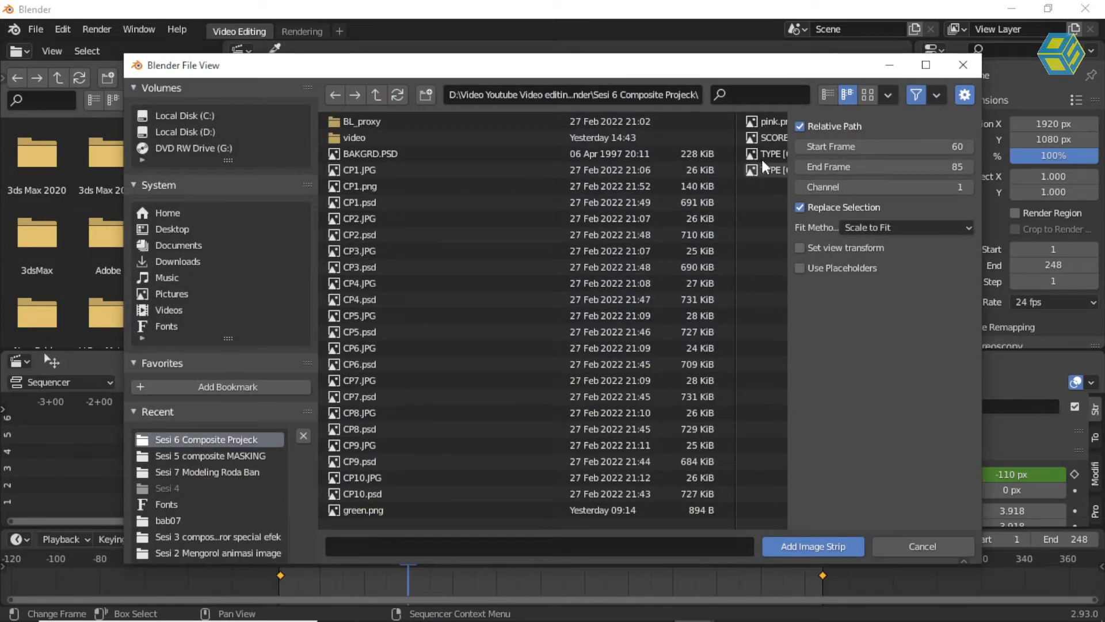
pyautogui.scroll(-2, 762, 158)
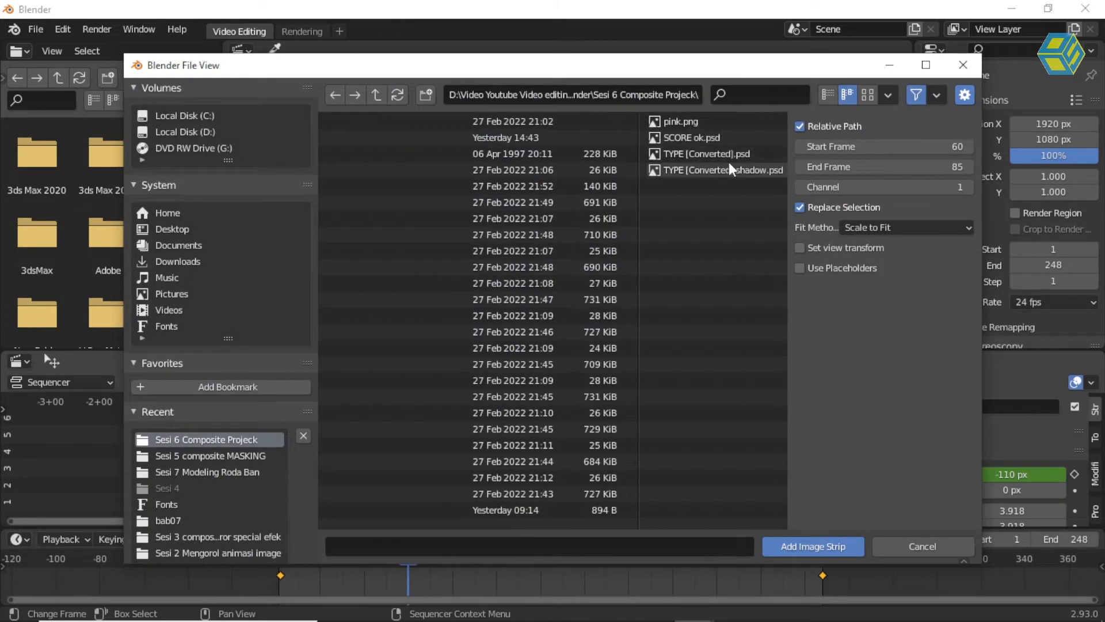
pyautogui.click(692, 154)
pyautogui.click(810, 545)
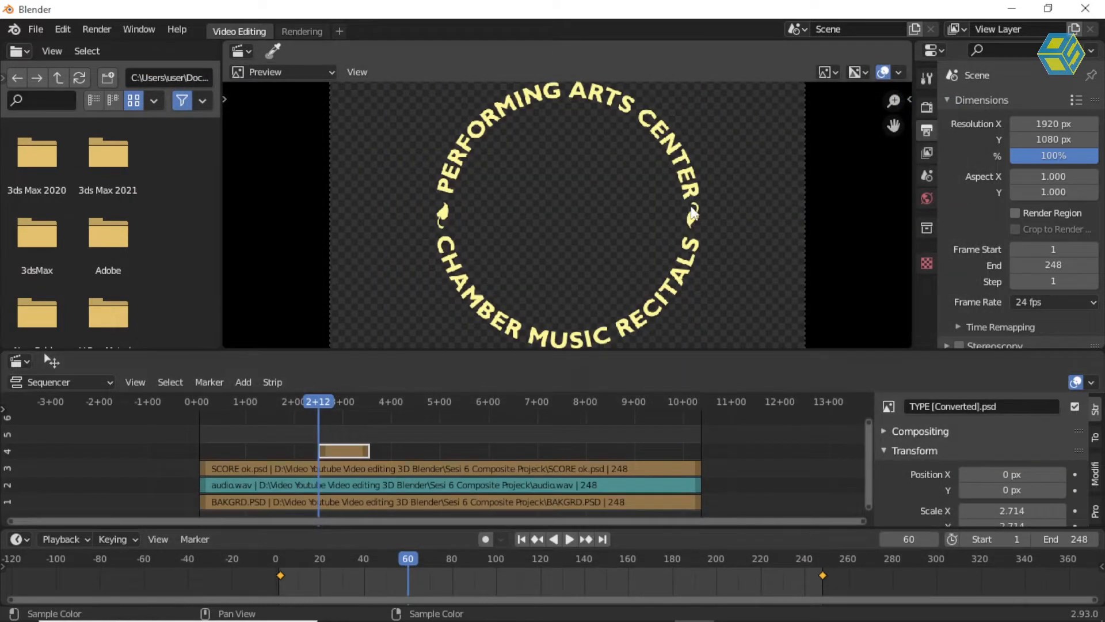
pyautogui.click(372, 441)
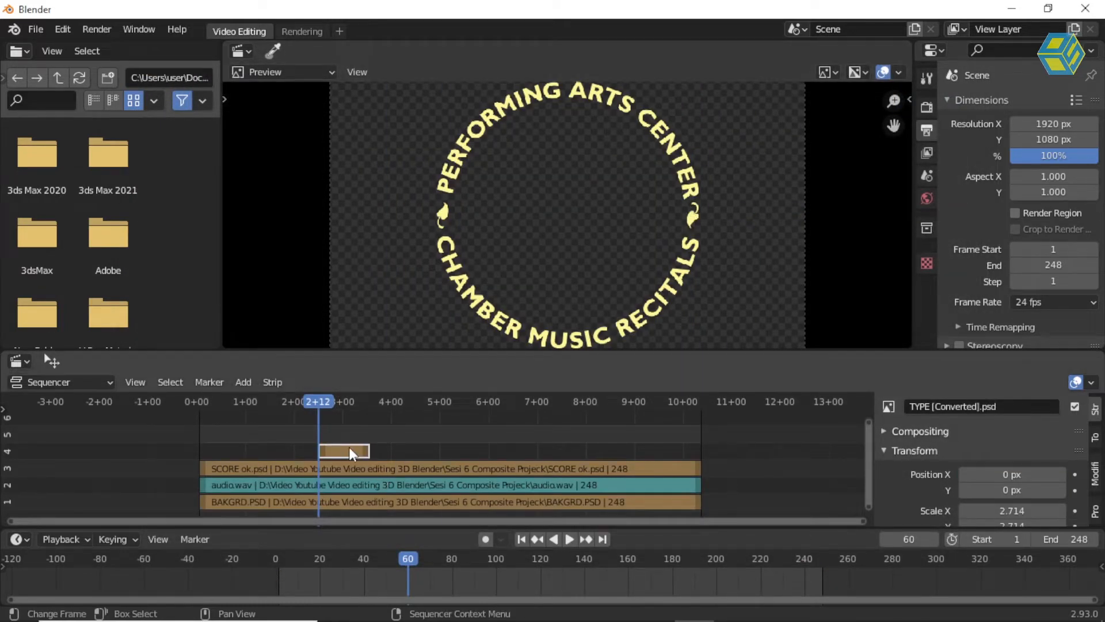
pyautogui.press('Delete')
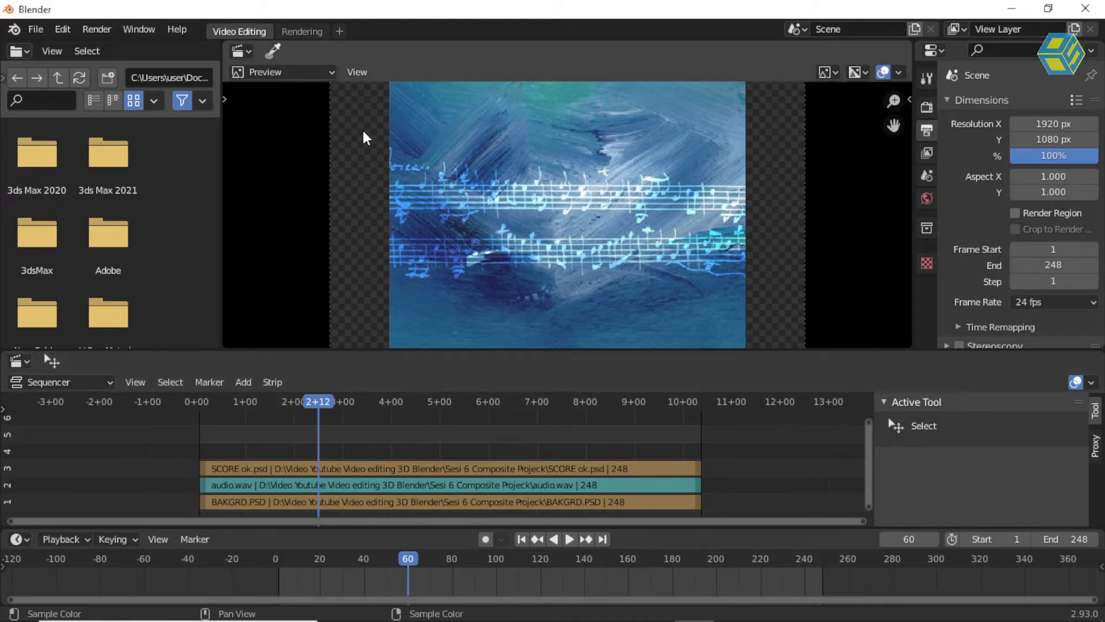
# Add TYPE [Converted] shadow.psd as an image strip at frame 60, on channel 4 above the score
pyautogui.click(243, 382)
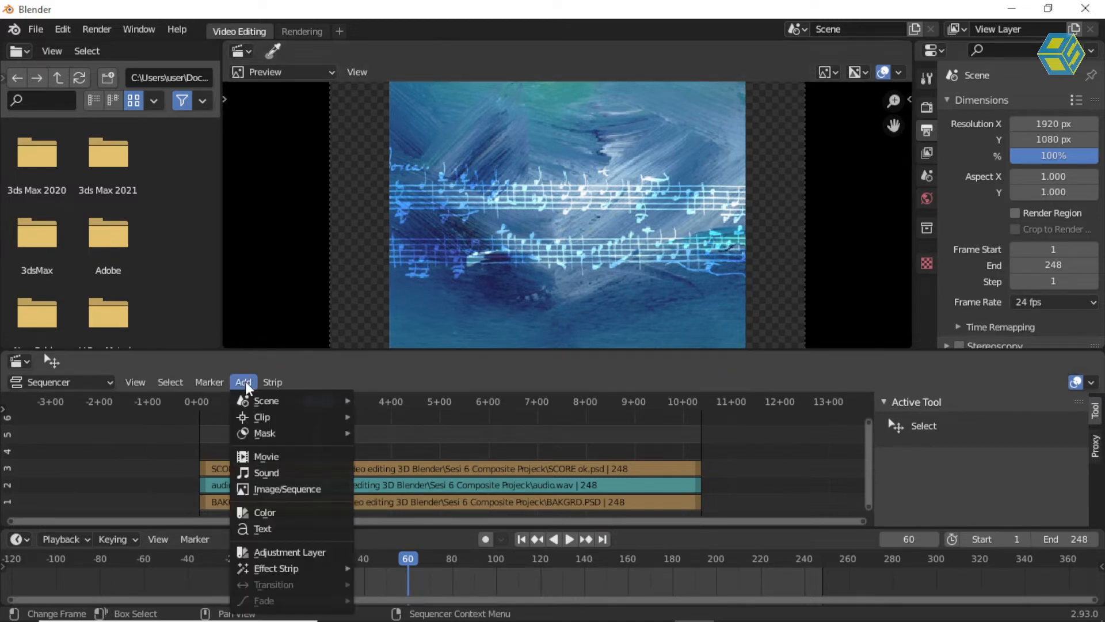
pyautogui.click(271, 492)
pyautogui.scroll(-2, 706, 248)
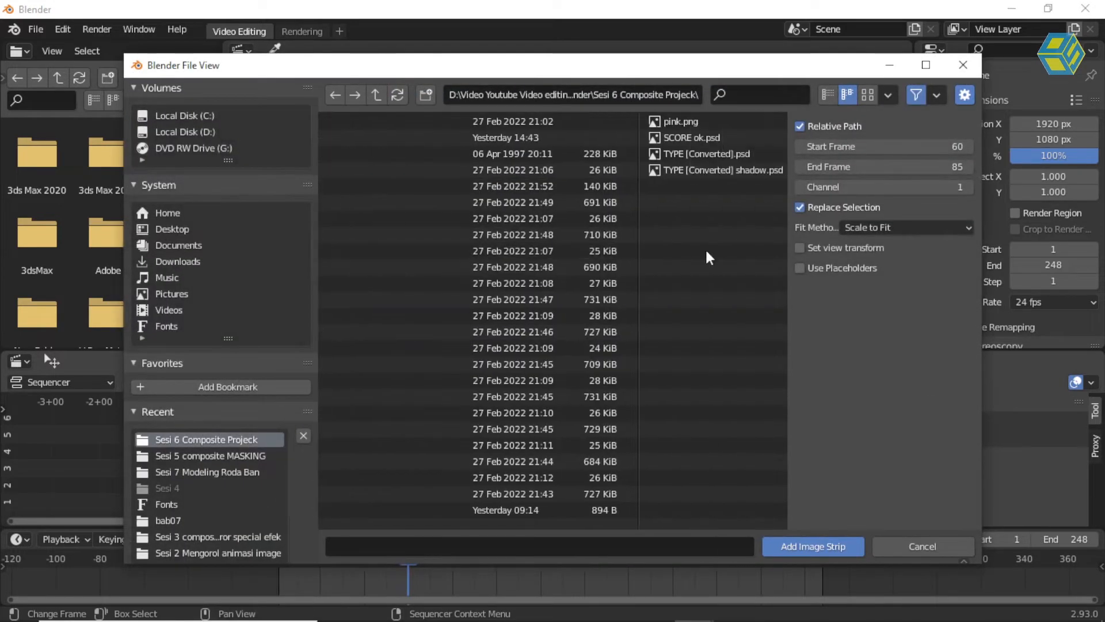
pyautogui.click(709, 171)
pyautogui.click(813, 546)
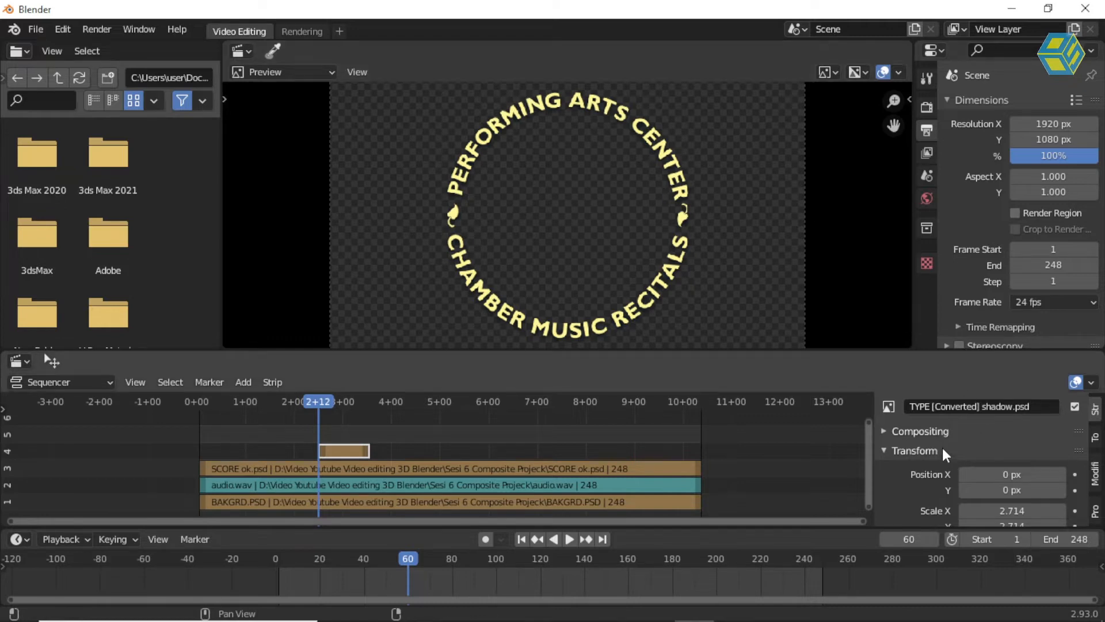
# Set the TYPE [Converted] shadow.psd strip's blend mode to Alpha Over
pyautogui.click(885, 451)
pyautogui.click(883, 431)
pyautogui.click(985, 454)
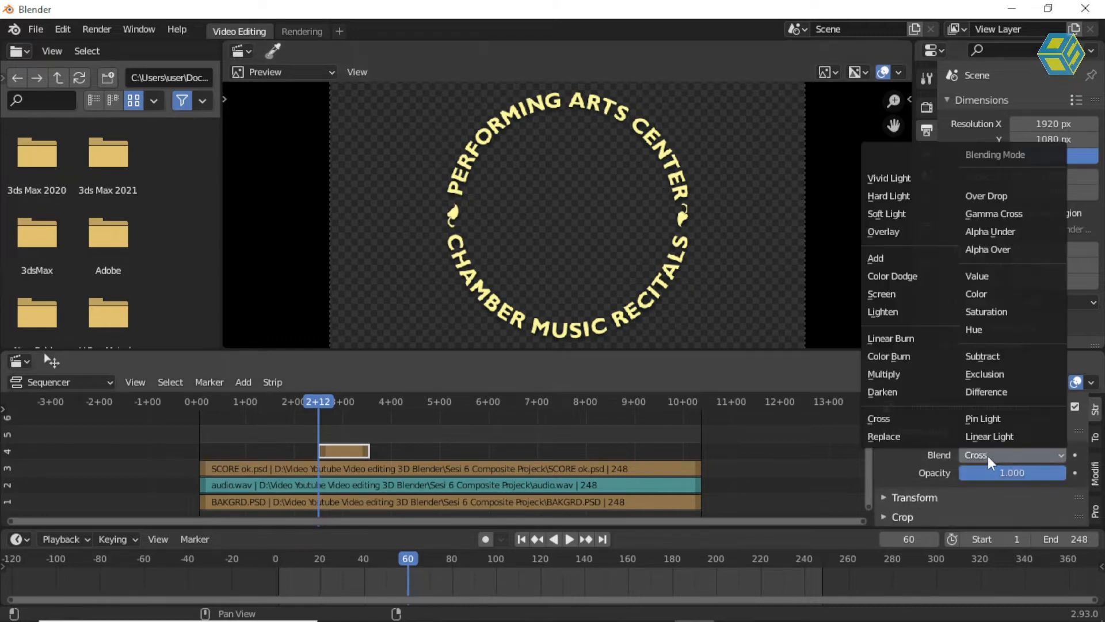
pyautogui.click(1005, 248)
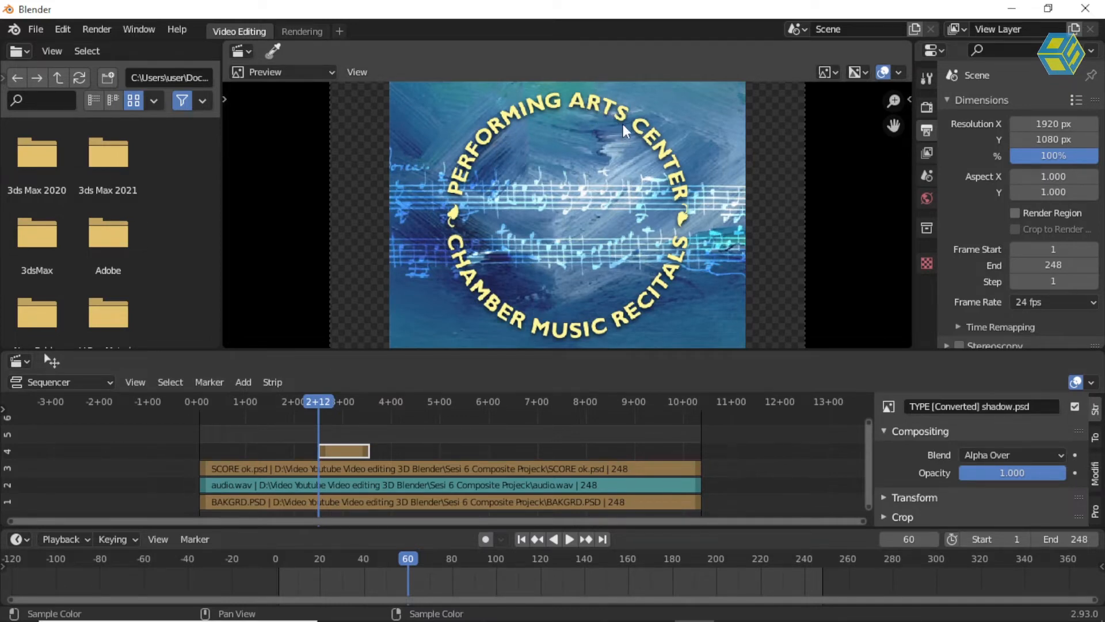
# Add TYPE [Converted].psd as an image strip at frame 98 on channel 5
pyautogui.click(395, 425)
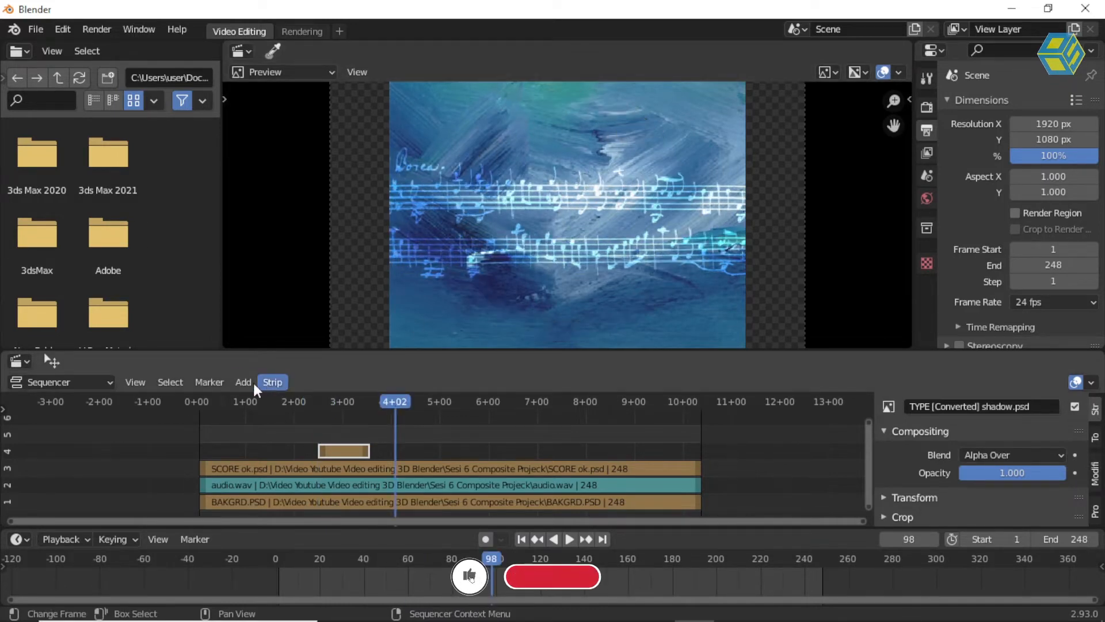
pyautogui.click(243, 382)
pyautogui.click(284, 487)
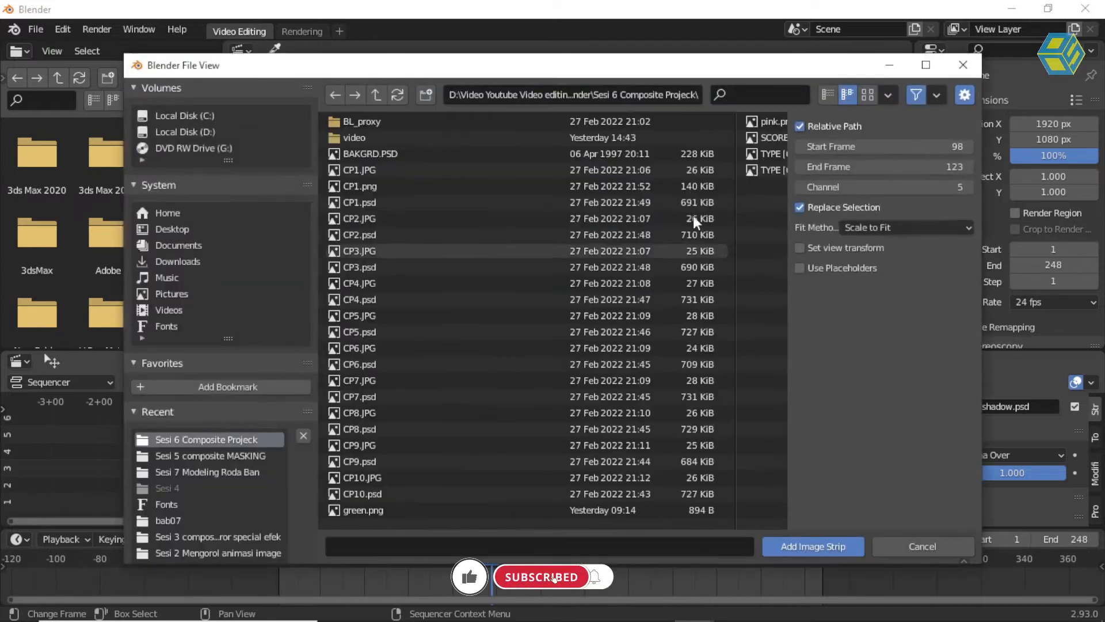
pyautogui.scroll(-5, 717, 211)
pyautogui.click(605, 154)
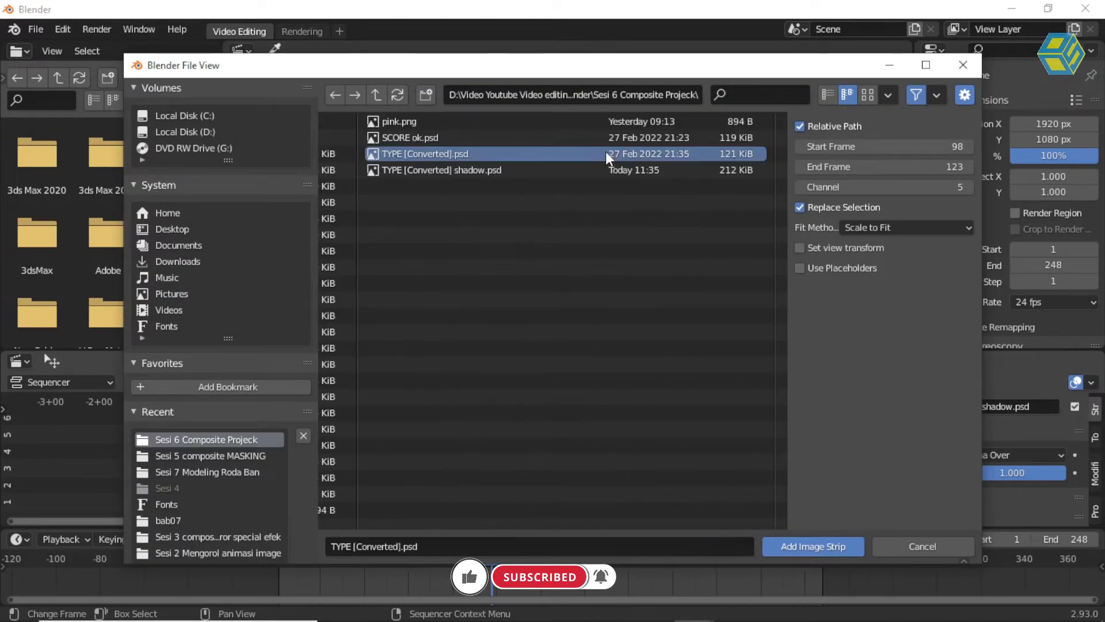
pyautogui.click(830, 545)
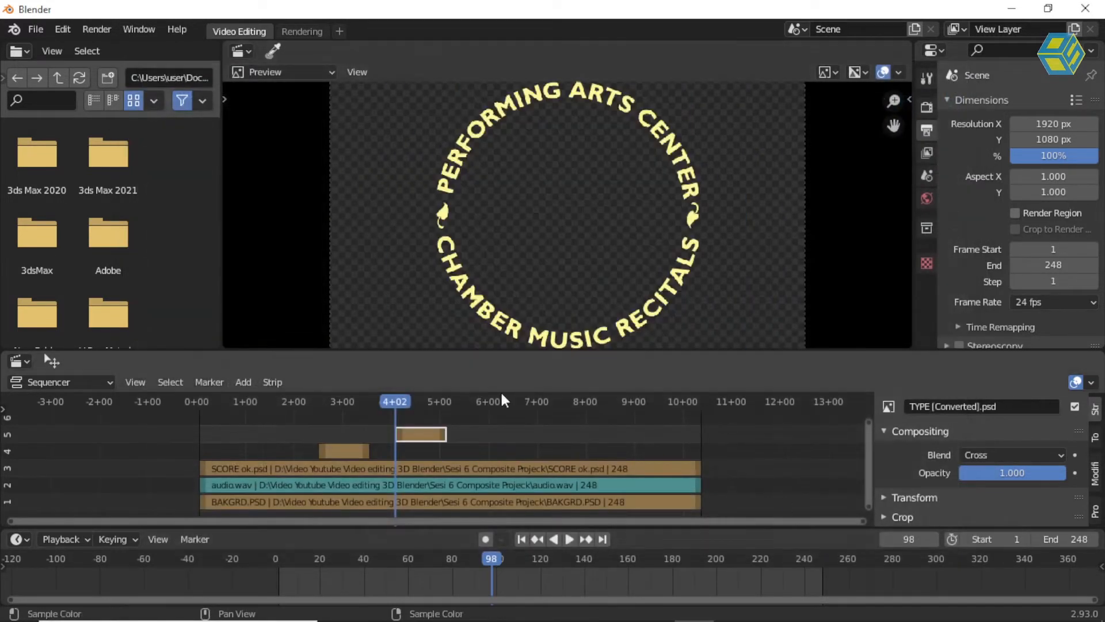
# Set the TYPE [Converted].psd strip's blend mode to Alpha Over and check the composite at frame 107
pyautogui.click(1012, 455)
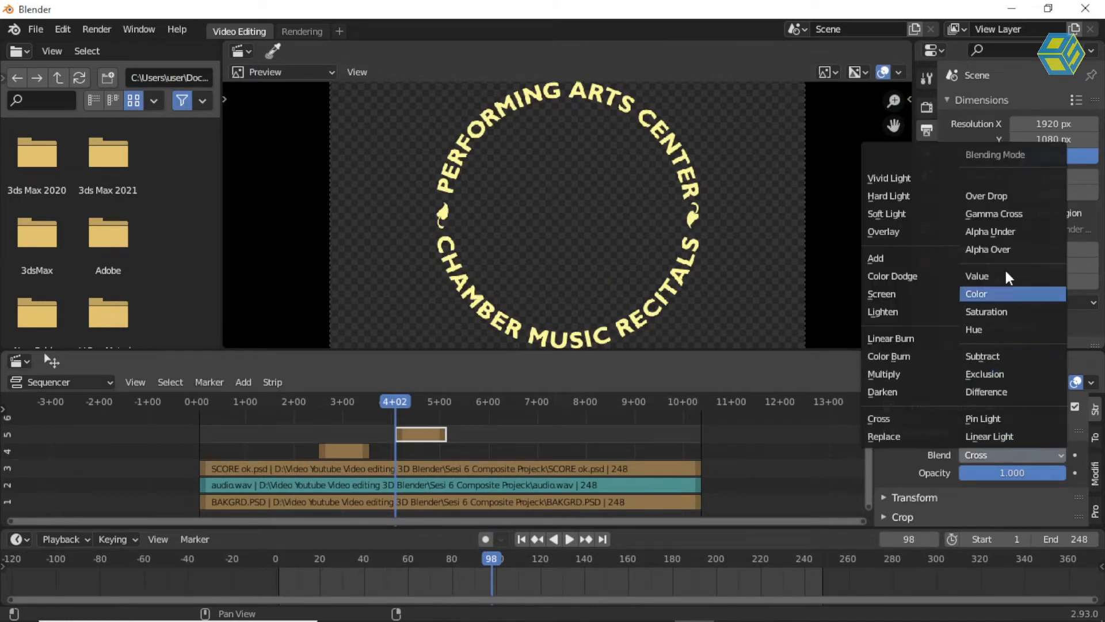
pyautogui.click(1008, 249)
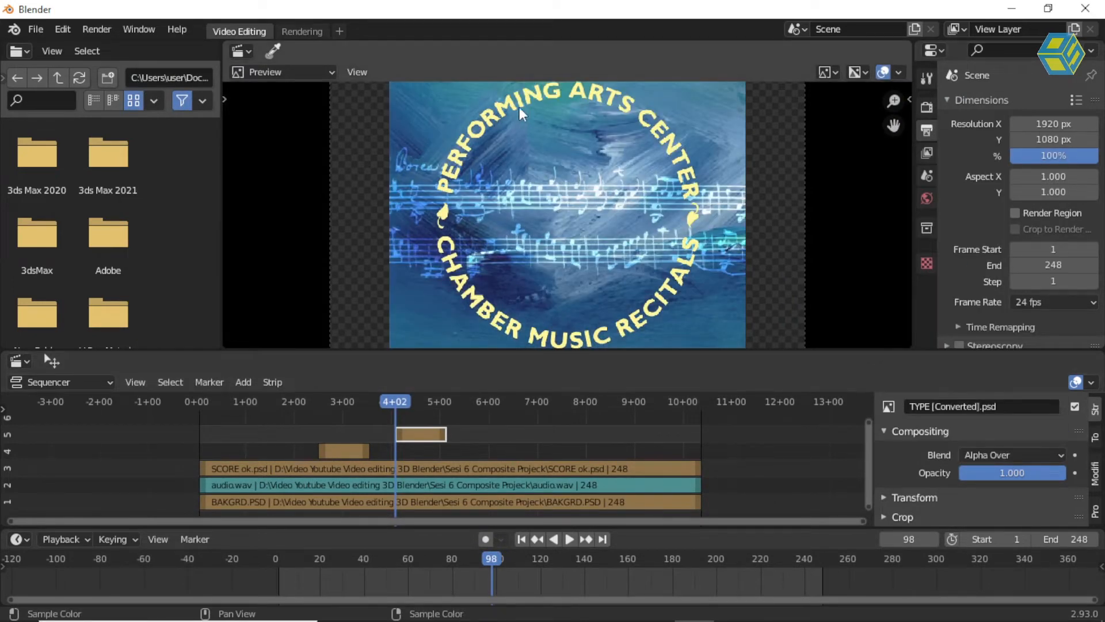
pyautogui.moveTo(392, 399); pyautogui.dragTo(414, 405)
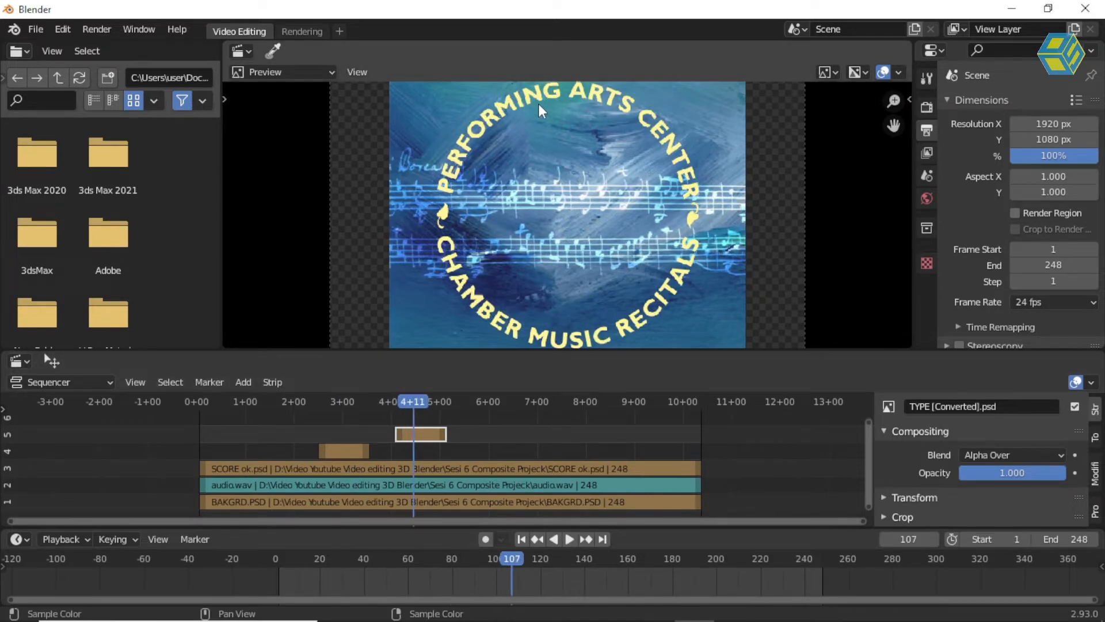
# Check the shadow version of the title at frame 71 for comparison, and delete the TYPE [Converted].psd strip from channel 5
pyautogui.click(459, 441)
pyautogui.click(340, 402)
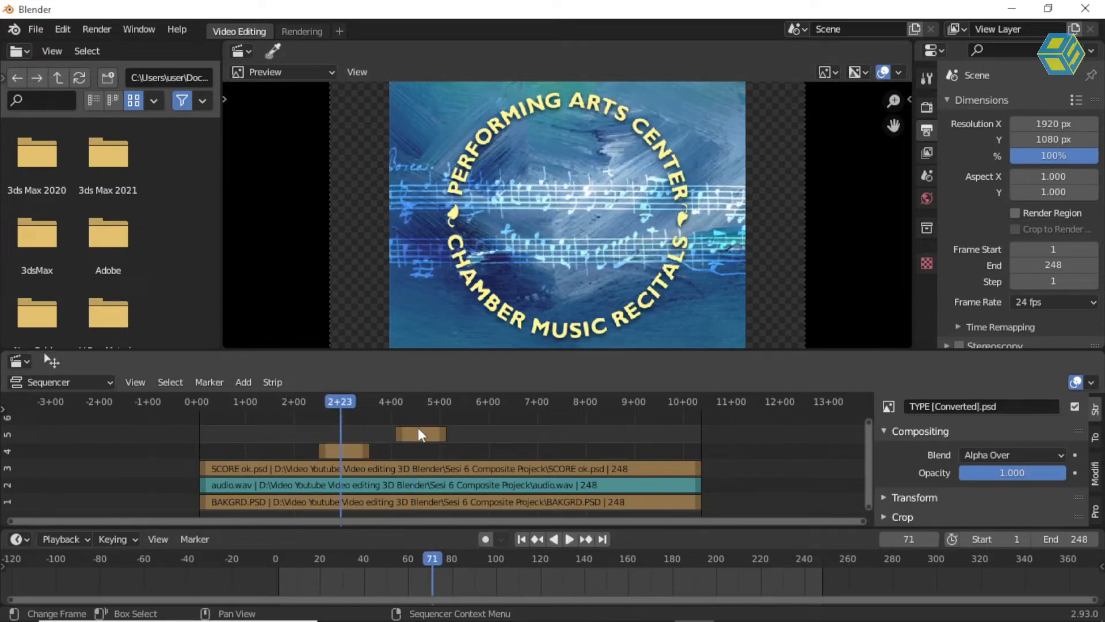
pyautogui.press('x')
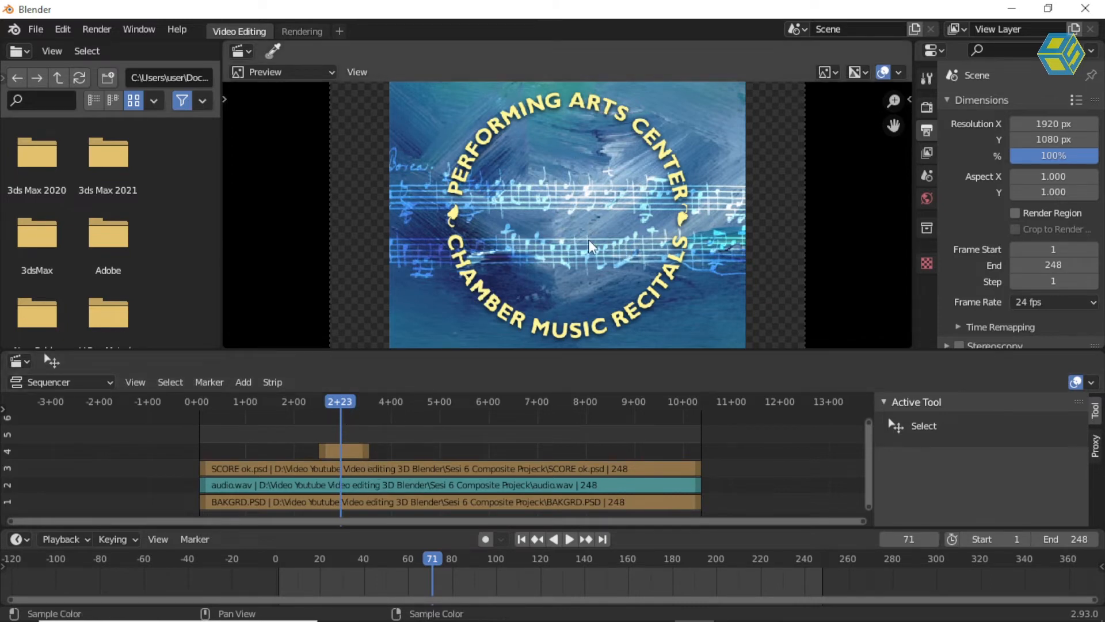
# Extend the end of the TYPE [Converted] shadow.psd strip to line up with the end of the background, audio and score strips
pyautogui.moveTo(368, 450); pyautogui.dragTo(703, 448)
pyautogui.scroll(3, 705, 449)
pyautogui.click(768, 403)
pyautogui.scroll(7, 771, 427)
pyautogui.moveTo(742, 437); pyautogui.dragTo(452, 447, button='middle')
pyautogui.scroll(5, 490, 446)
pyautogui.scroll(6, 451, 447)
pyautogui.scroll(1, 643, 451)
pyautogui.click(663, 453)
pyautogui.scroll(-12, 554, 432)
pyautogui.moveTo(503, 439); pyautogui.dragTo(823, 439, button='middle')
pyautogui.scroll(-17, 468, 442)
pyautogui.moveTo(448, 441); pyautogui.dragTo(709, 439, button='middle')
pyautogui.scroll(-8, 461, 436)
pyautogui.moveTo(322, 434); pyautogui.dragTo(674, 428, button='middle')
pyautogui.moveTo(432, 426); pyautogui.dragTo(393, 425, button='middle')
pyautogui.scroll(-2, 380, 425)
pyautogui.scroll(-5, 376, 423)
pyautogui.scroll(2, 382, 423)
# Place the playhead at frame 62, near the start of the TYPE [Converted] shadow.psd strip
pyautogui.click(278, 405)
pyautogui.press('space')
pyautogui.moveTo(277, 405)
pyautogui.mouseDown()
pyautogui.moveTo(267, 406)
pyautogui.moveTo(279, 406)
pyautogui.mouseUp()
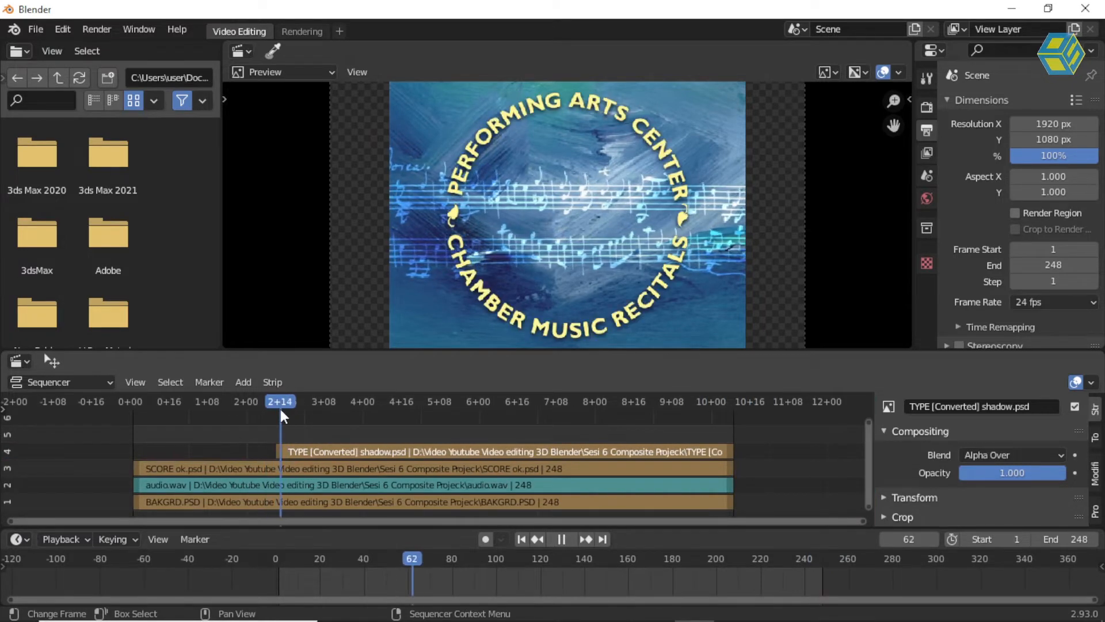
pyautogui.press('space')
# Select the TYPE [Converted] shadow.psd strip and examine its compositing and transform settings
pyautogui.click(286, 450)
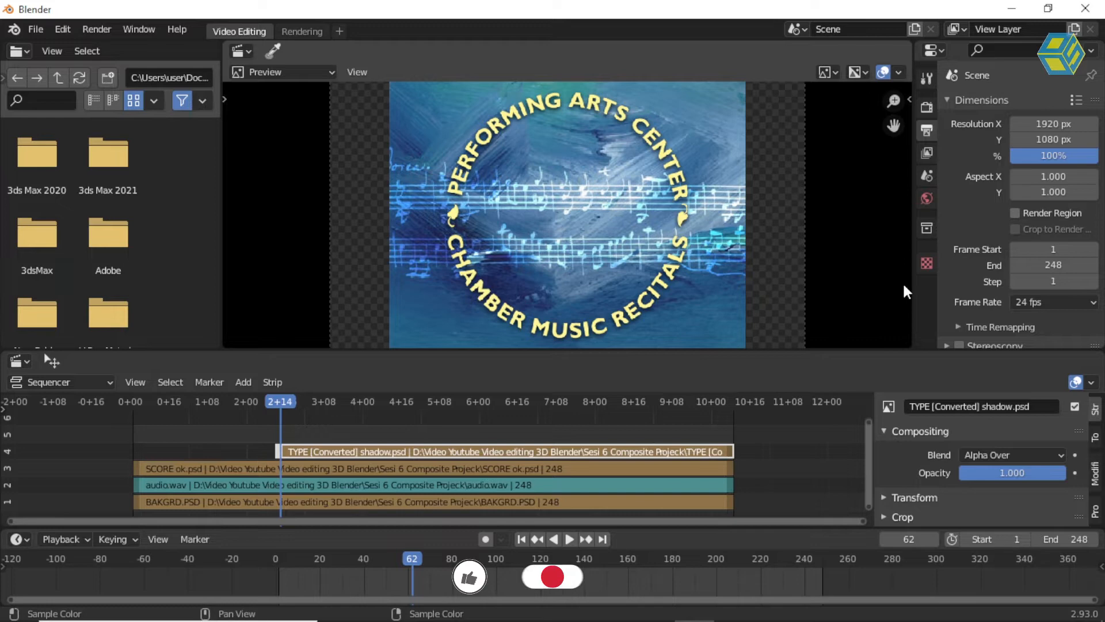
pyautogui.click(894, 432)
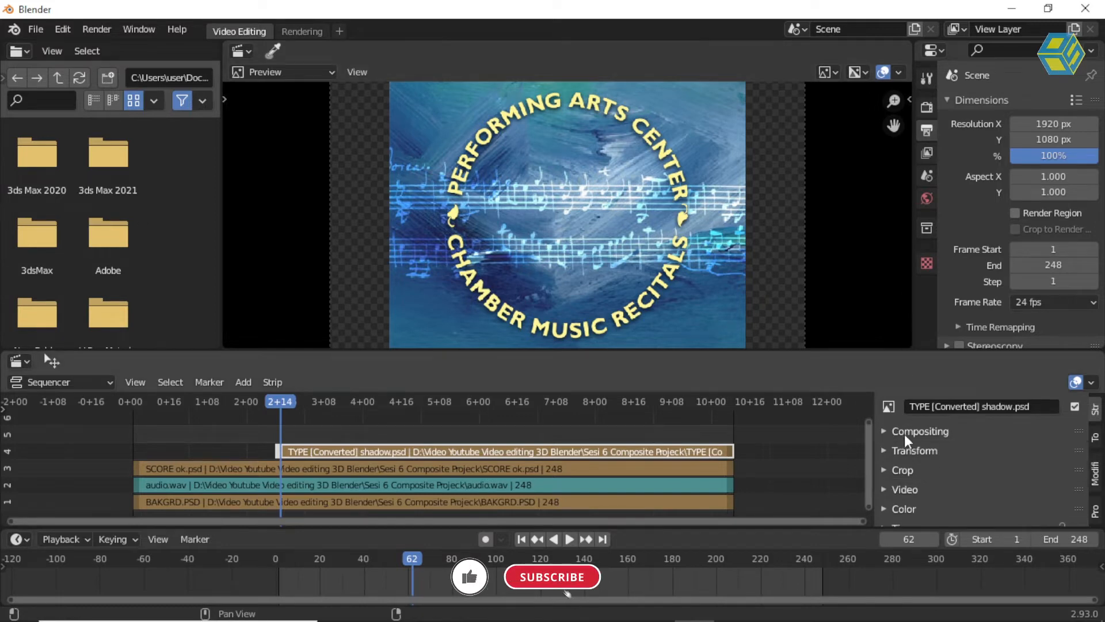
pyautogui.click(887, 430)
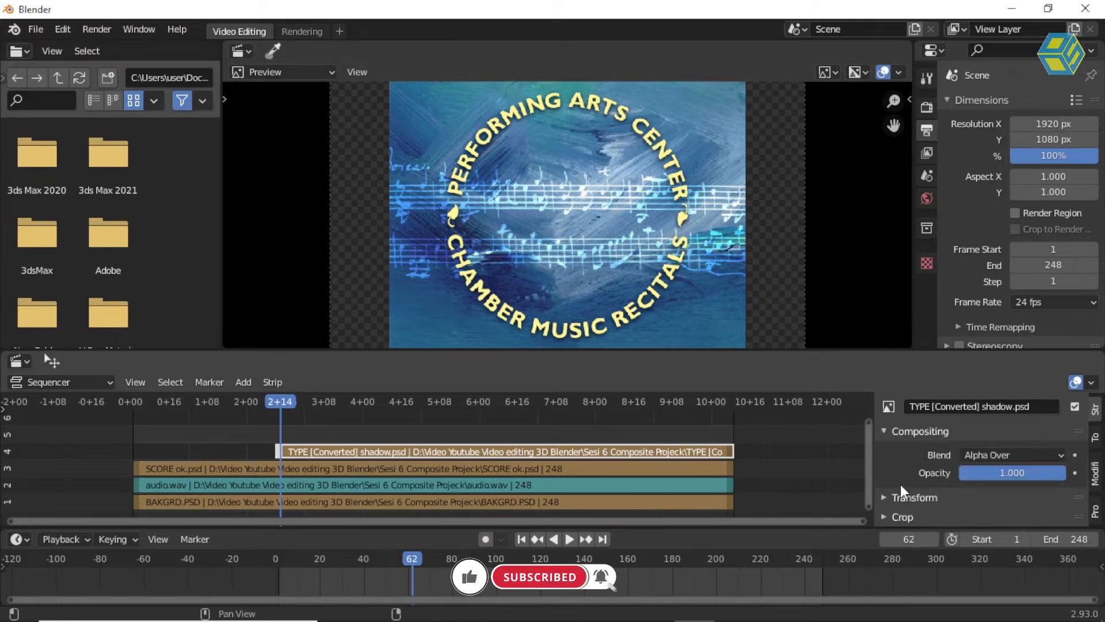
pyautogui.click(885, 435)
pyautogui.click(889, 450)
pyautogui.scroll(-4, 948, 479)
pyautogui.scroll(5, 931, 447)
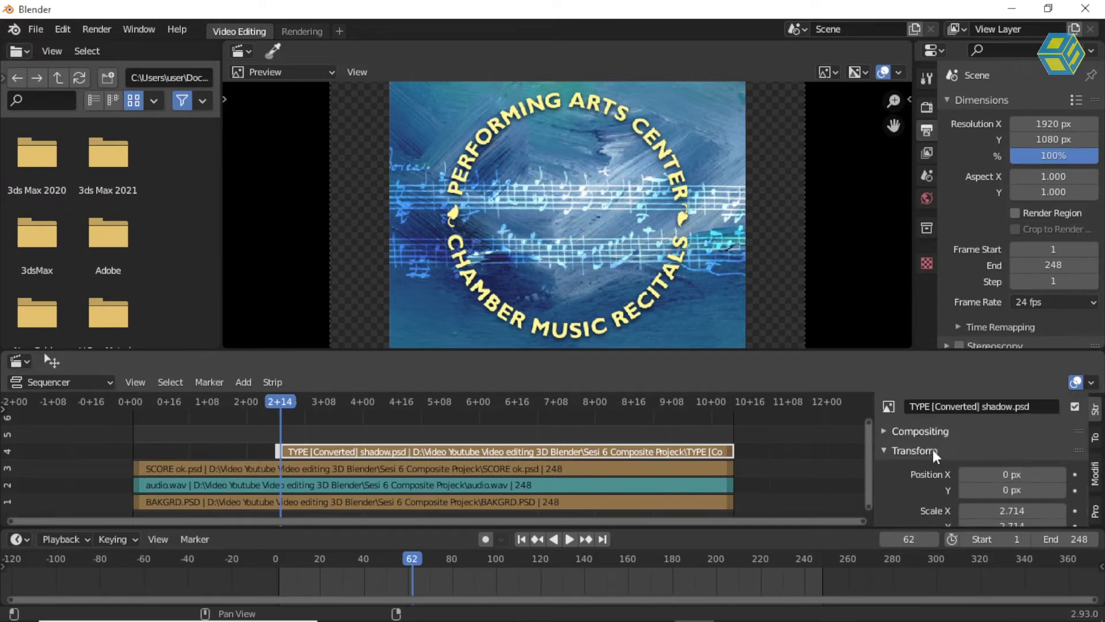
pyautogui.click(884, 451)
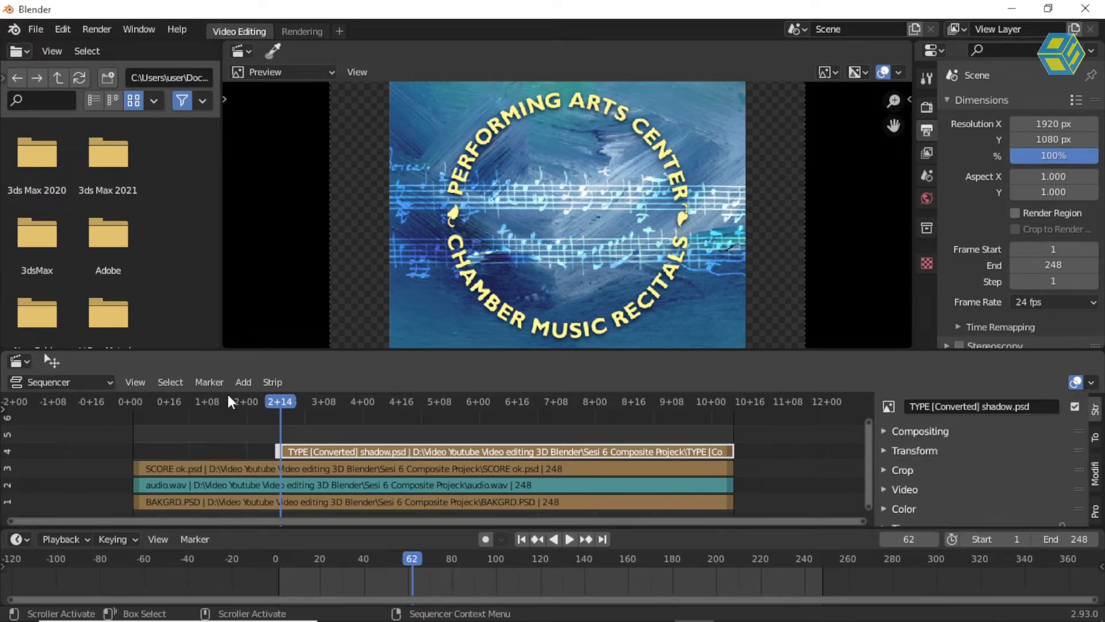
# Add a Transform effect strip to the TYPE [Converted] shadow.psd strip and enable Uniform Scale
pyautogui.click(239, 382)
pyautogui.moveTo(283, 568)
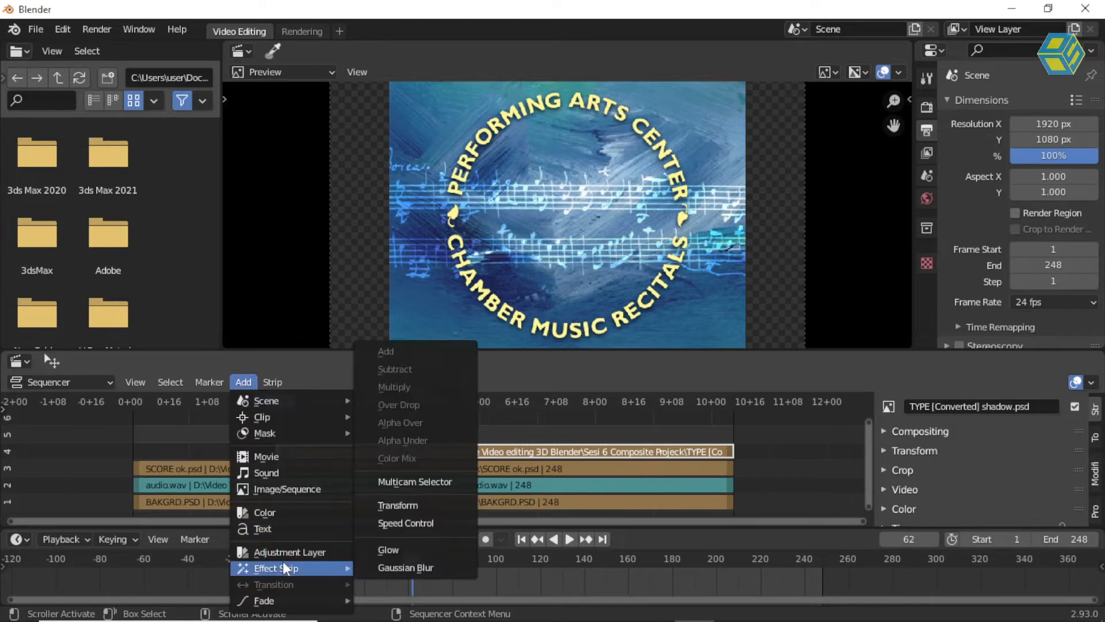
pyautogui.click(413, 505)
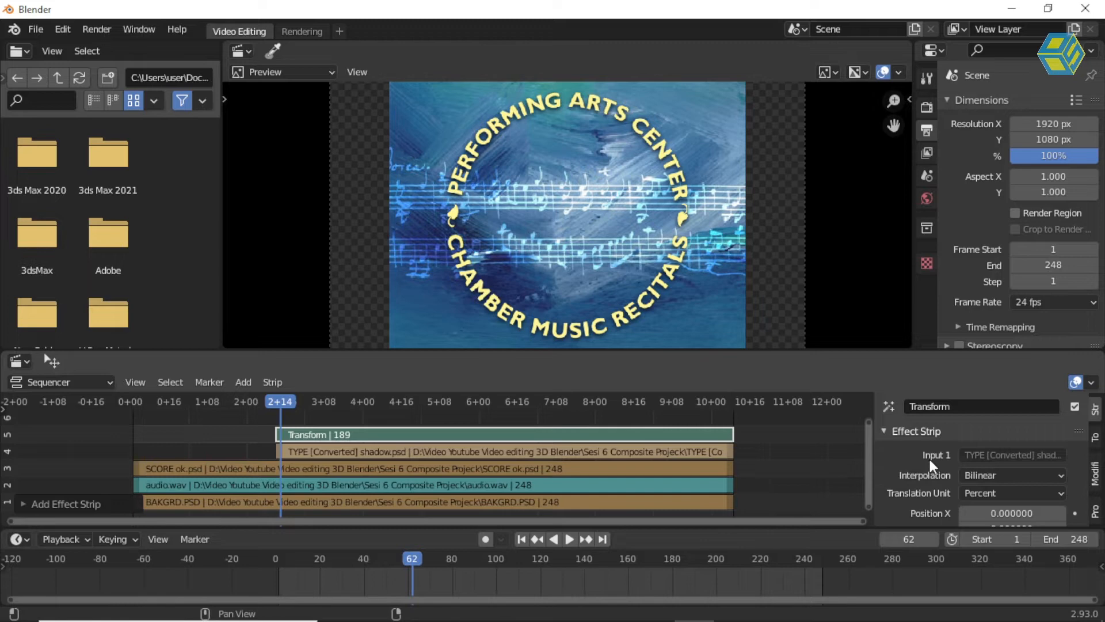
pyautogui.scroll(-3, 937, 459)
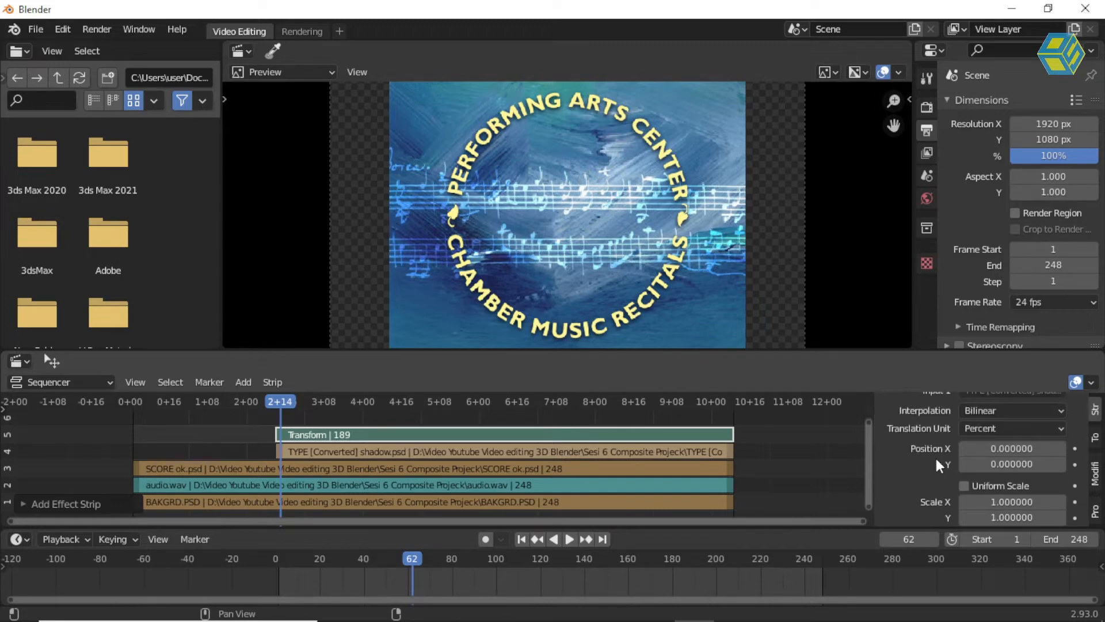
pyautogui.click(964, 487)
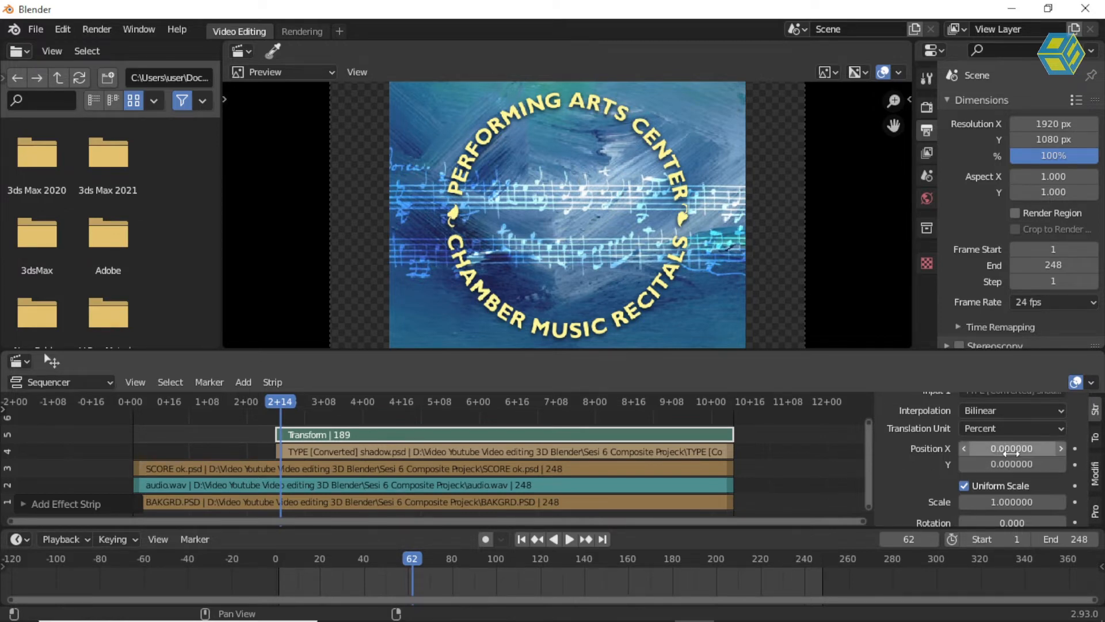
# Set the Transform strip's scale to 0 and keyframe it at frame 62
pyautogui.scroll(-2, 996, 502)
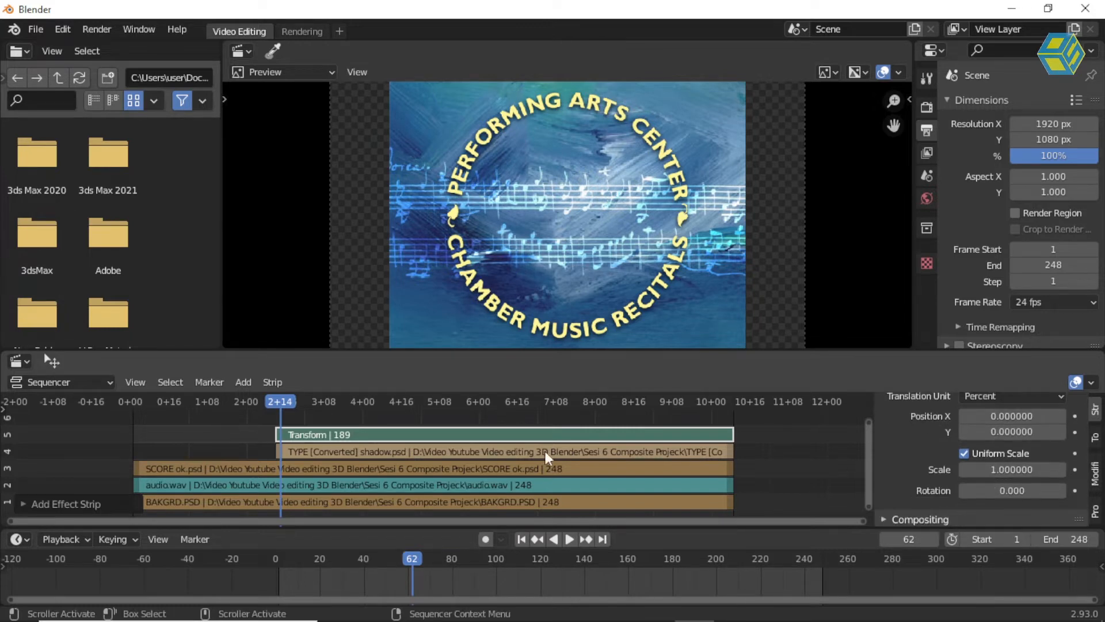
pyautogui.click(1013, 469)
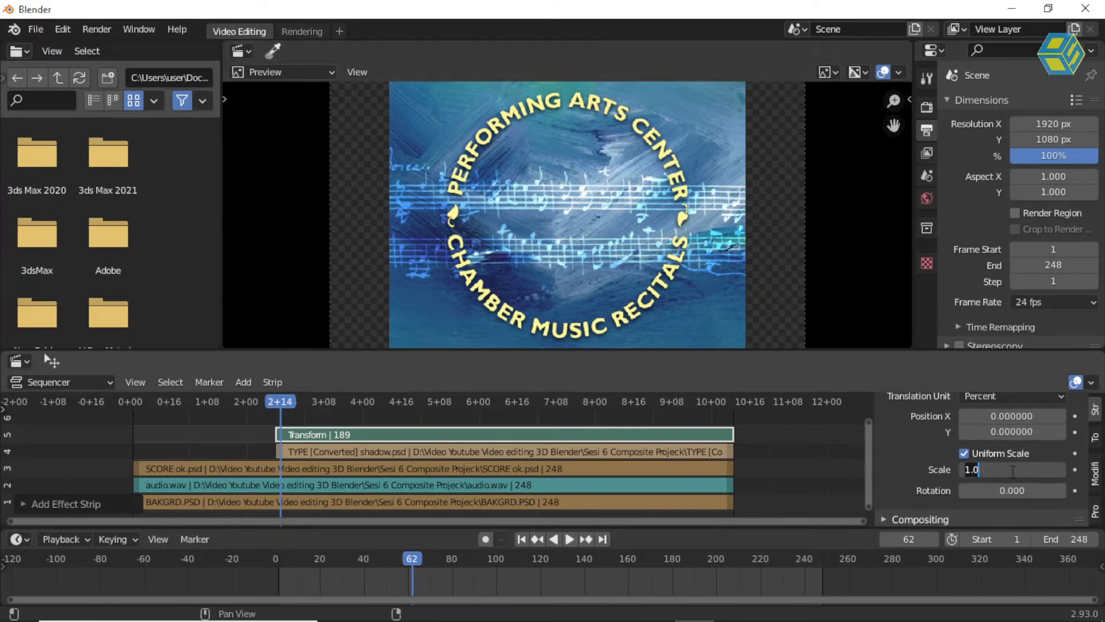
pyautogui.write('0')
pyautogui.press('Return')
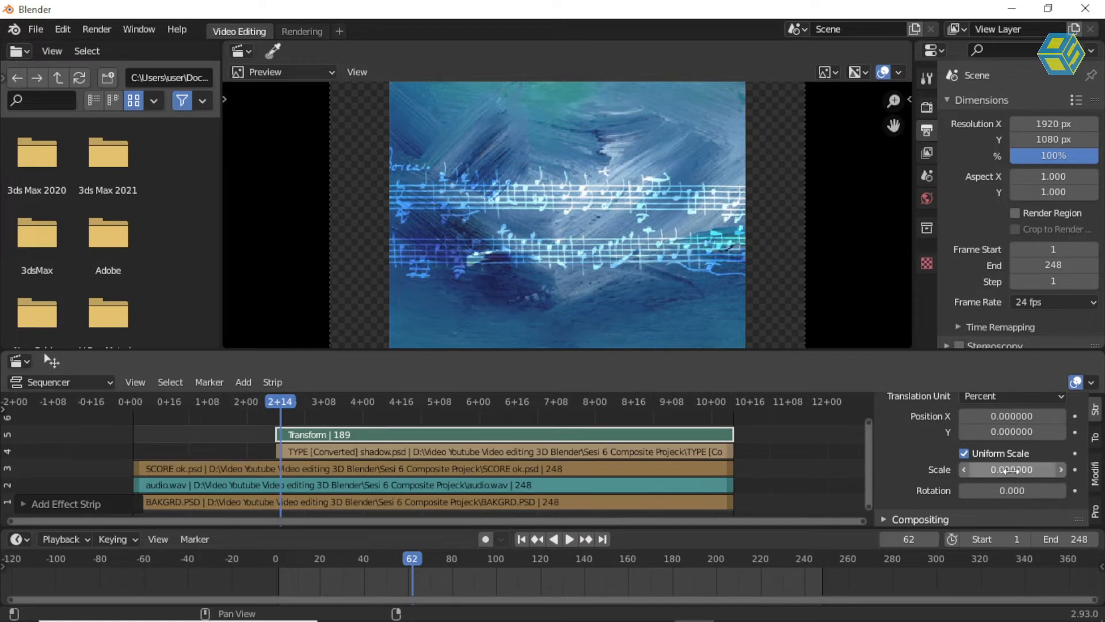
pyautogui.click(1075, 469)
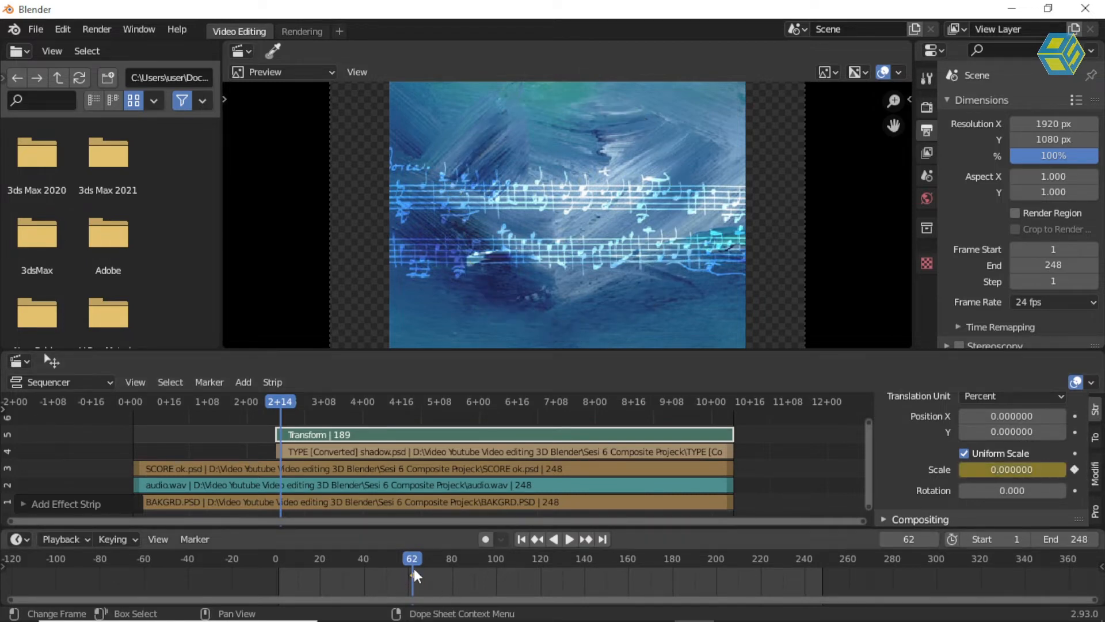
# Set the Transform strip's scale to 1 at frame 143 and keyframe it
pyautogui.press('space')
pyautogui.moveTo(474, 406)
pyautogui.mouseDown()
pyautogui.moveTo(520, 411)
pyautogui.moveTo(477, 424)
pyautogui.mouseUp()
pyautogui.press('space')
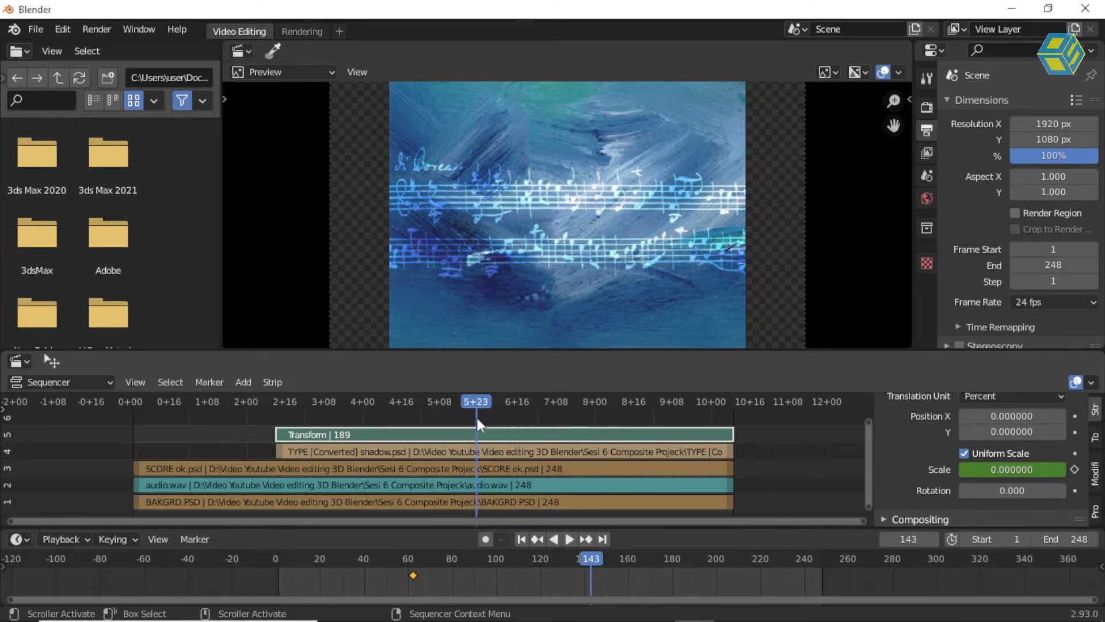
pyautogui.click(1001, 469)
pyautogui.write('1')
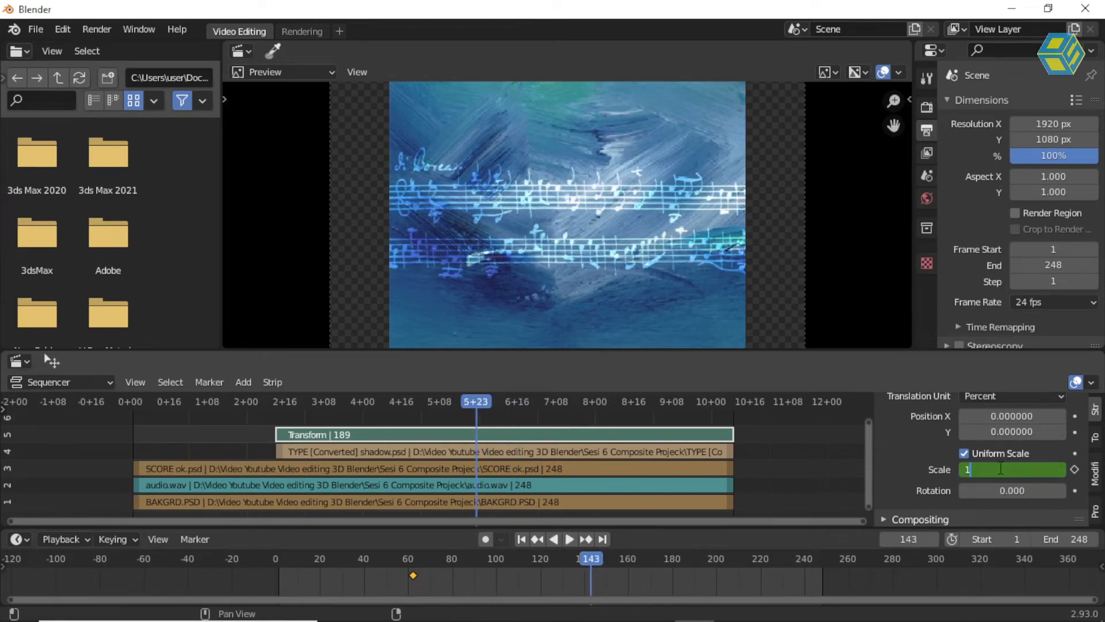
pyautogui.press('Return')
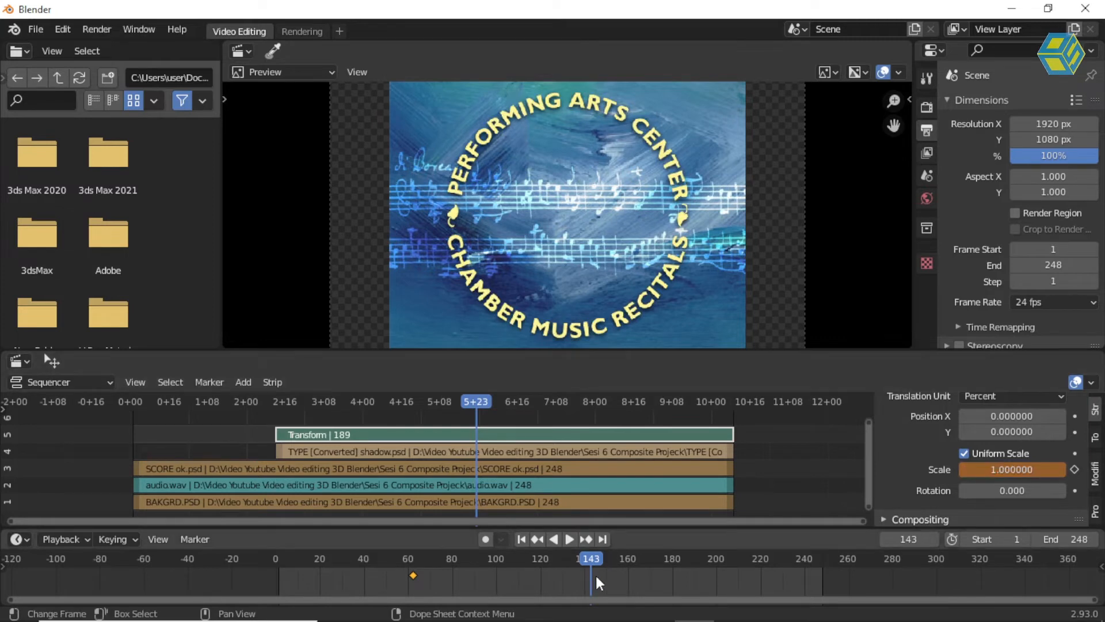
pyautogui.click(1074, 470)
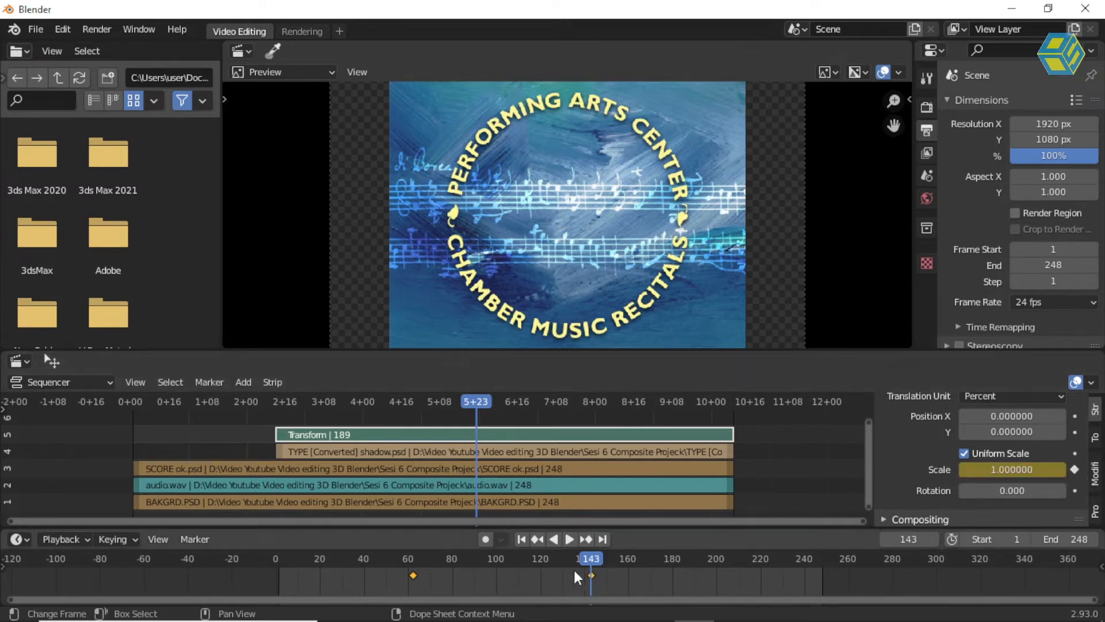
# Return to frame 62 and keyframe the Transform strip's rotation at 0
pyautogui.moveTo(599, 560); pyautogui.dragTo(415, 556)
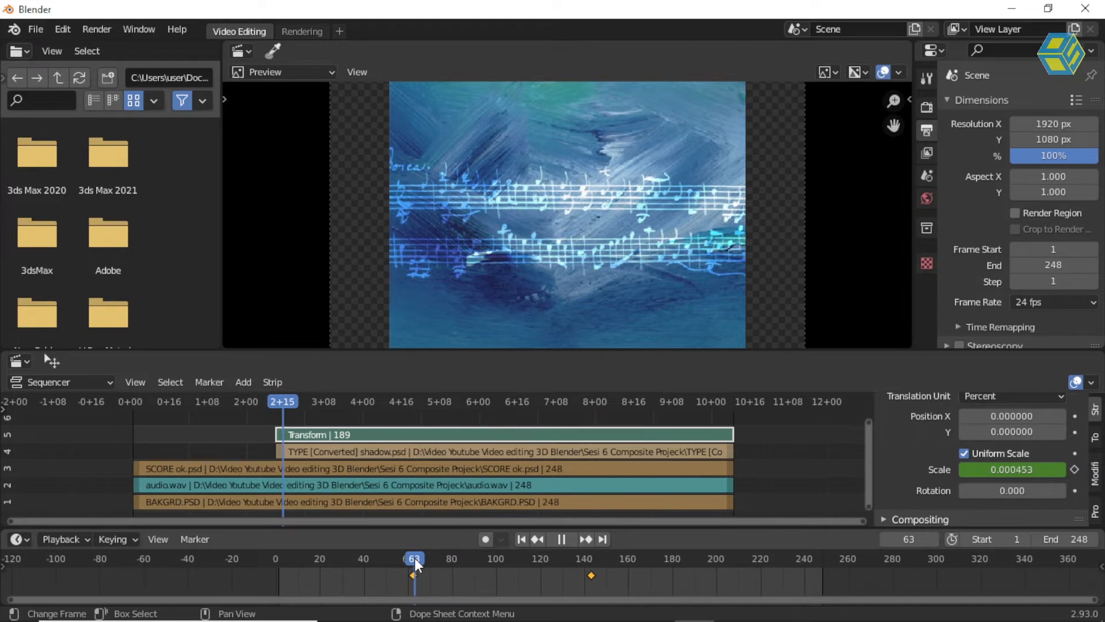
pyautogui.moveTo(414, 557); pyautogui.dragTo(414, 557)
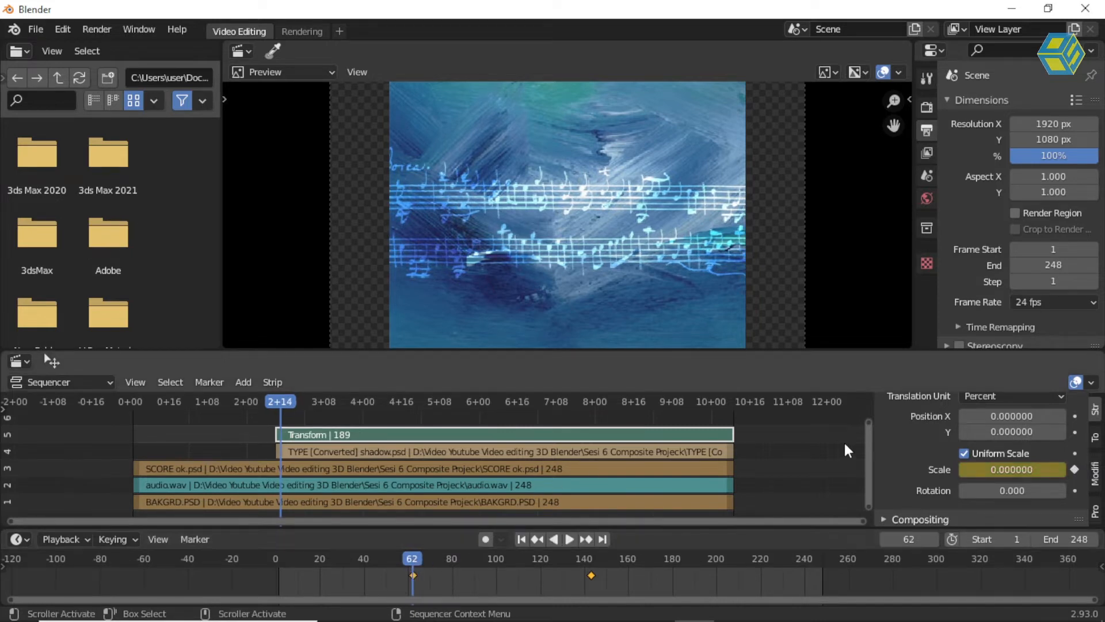
pyautogui.click(1007, 491)
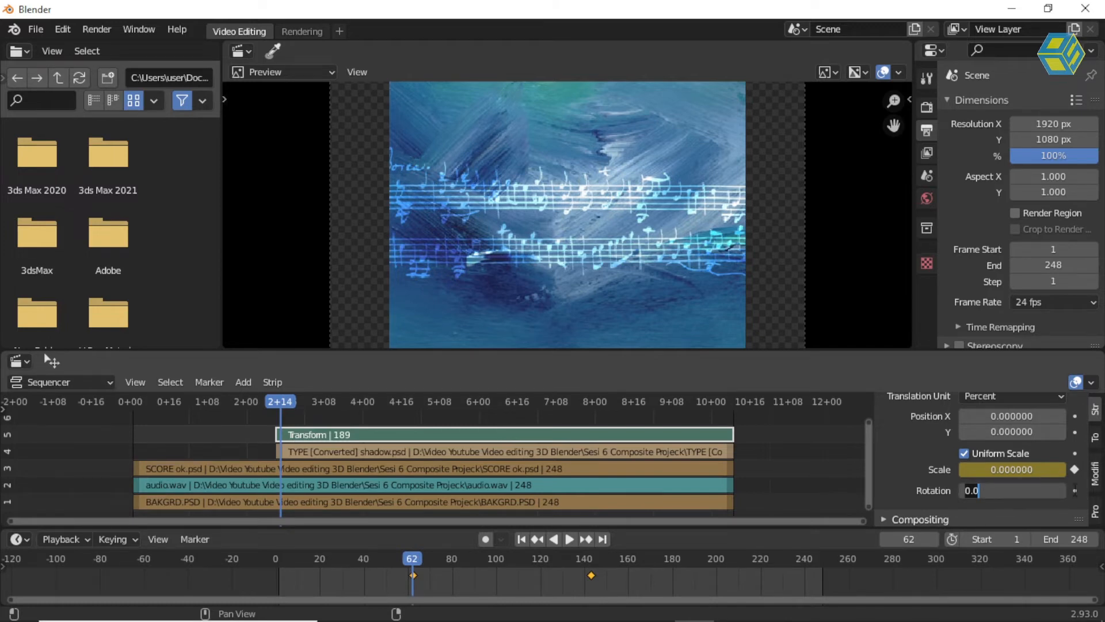
pyautogui.press('Return')
pyautogui.click(1075, 490)
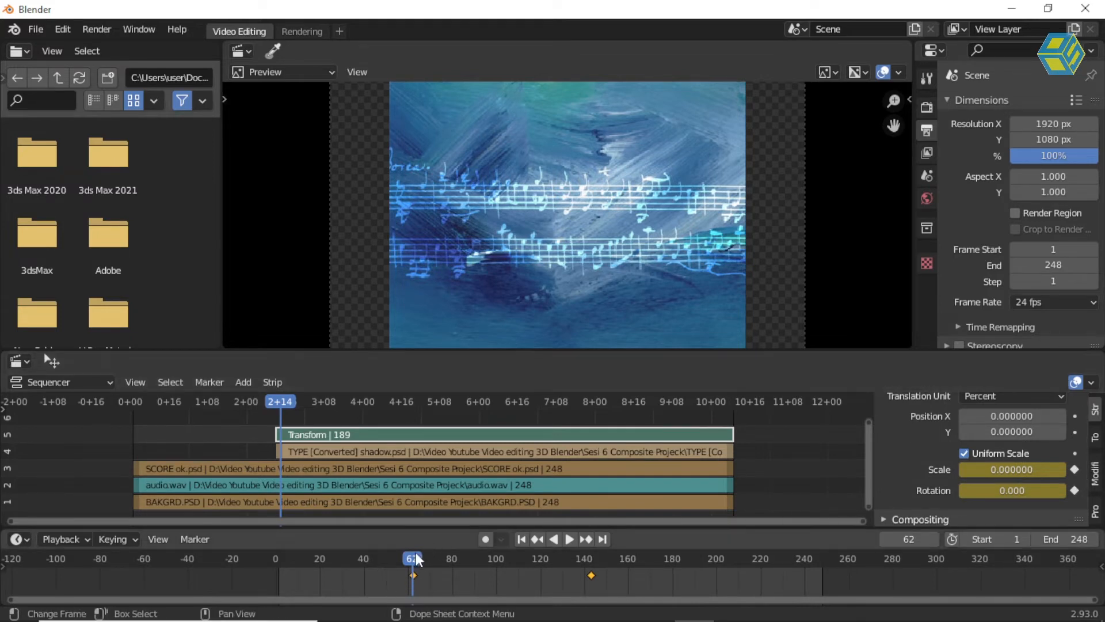
# Set the Transform strip's rotation to 360 at frame 143, without adding a keyframe
pyautogui.press('space')
pyautogui.moveTo(509, 561); pyautogui.dragTo(594, 558)
pyautogui.press('space')
pyautogui.click(1002, 492)
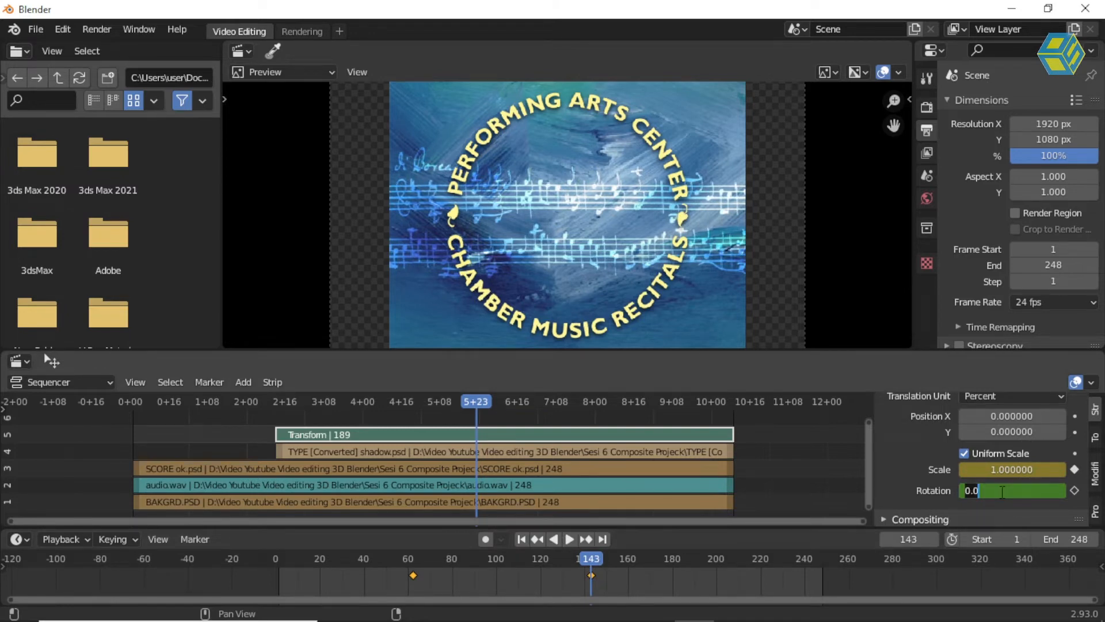
pyautogui.write('360')
pyautogui.press('Return')
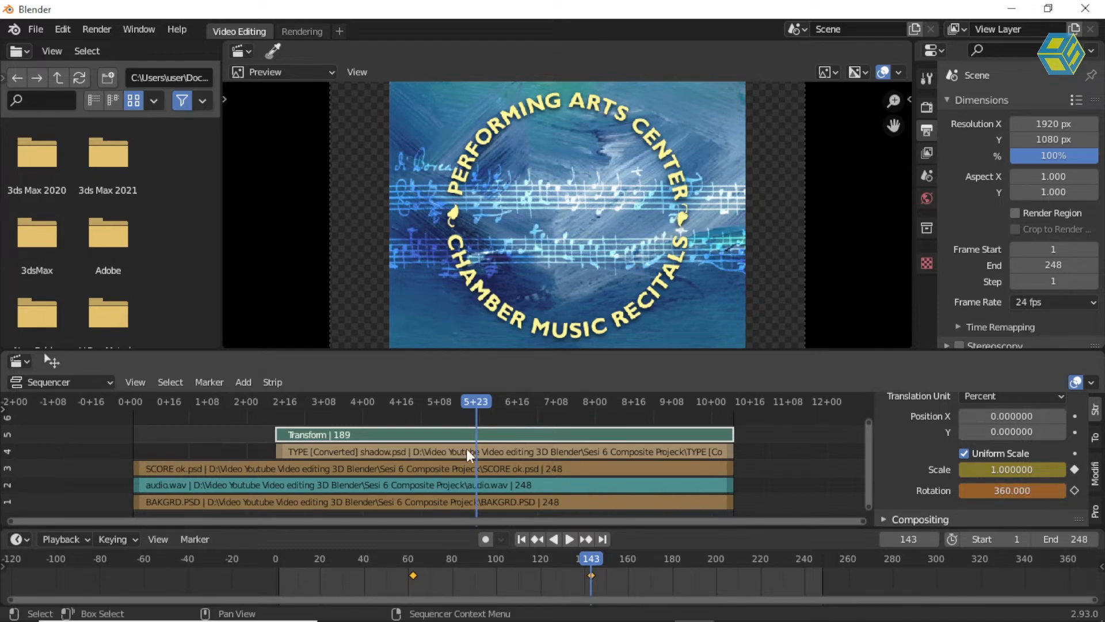
# Play and scrub between the two keyframes to check the circular title's scale and rotation animation
pyautogui.press('space')
pyautogui.moveTo(478, 406); pyautogui.dragTo(413, 408)
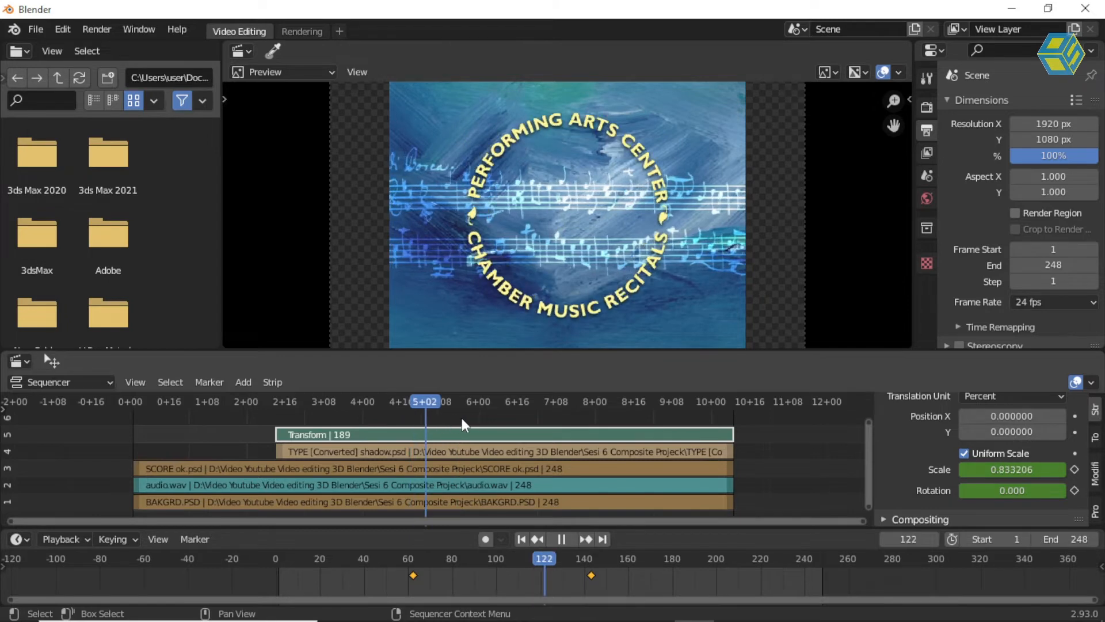
pyautogui.press('Escape')
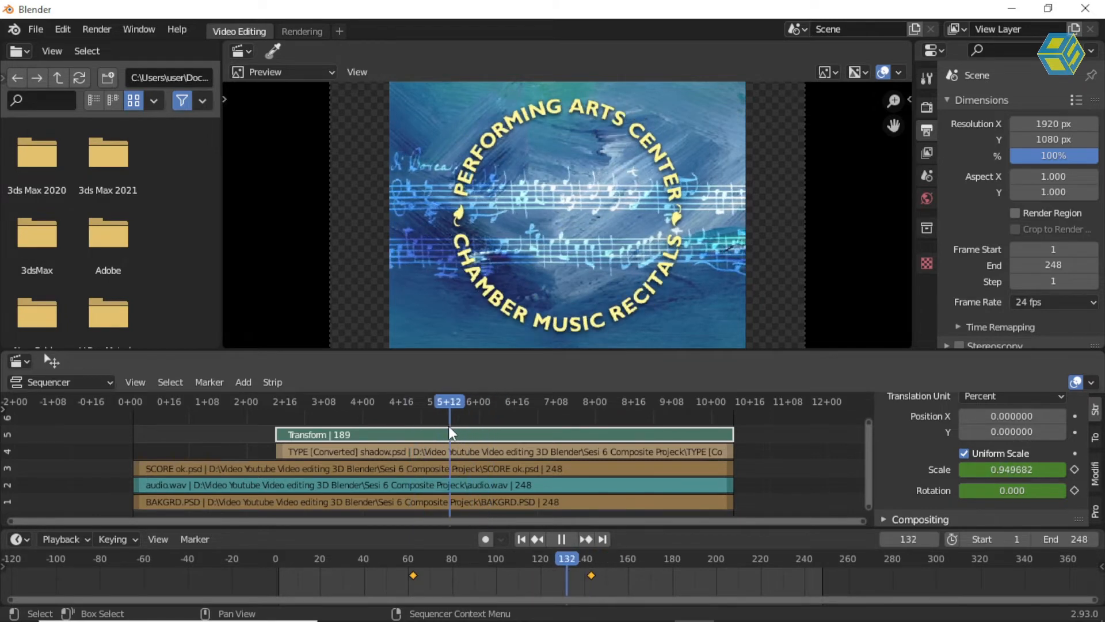
pyautogui.click(455, 449)
pyautogui.click(464, 438)
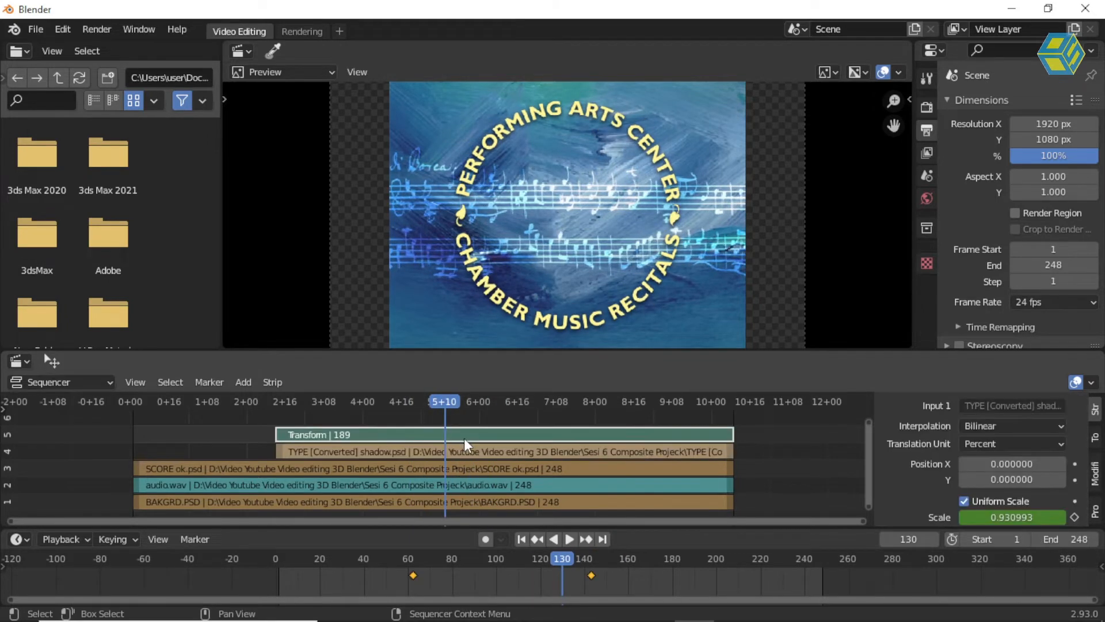
pyautogui.moveTo(453, 404); pyautogui.dragTo(318, 442)
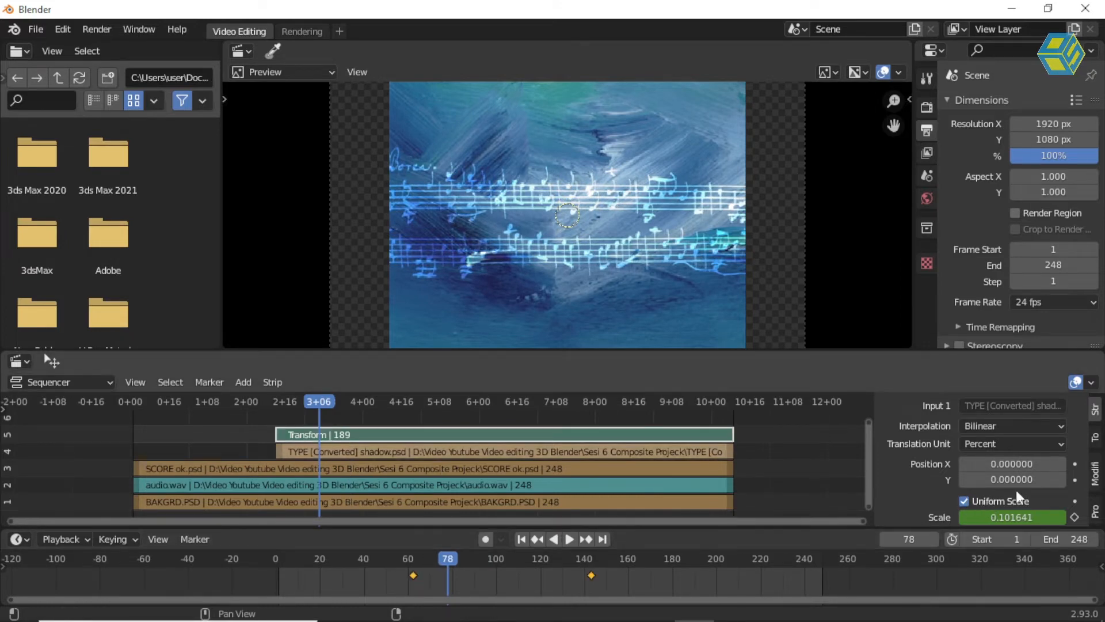
pyautogui.scroll(-3, 921, 477)
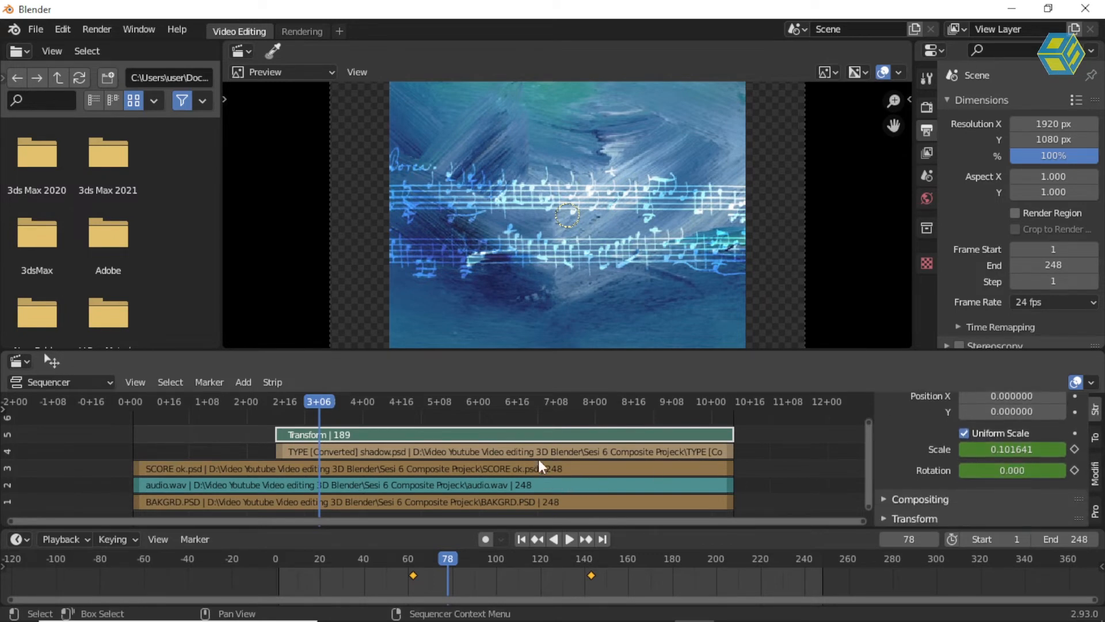
pyautogui.moveTo(320, 402); pyautogui.dragTo(305, 430)
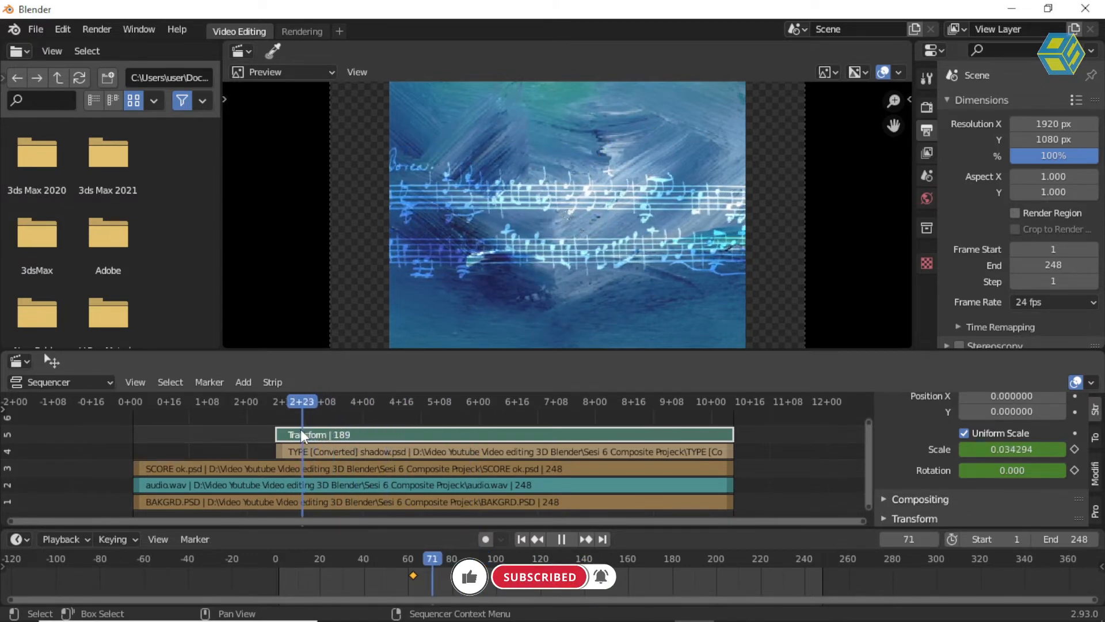
# Set the Transform strip's rotation to 360 at frame 143 and keyframe it
pyautogui.moveTo(363, 433); pyautogui.dragTo(477, 452)
pyautogui.click(1030, 471)
pyautogui.write('360')
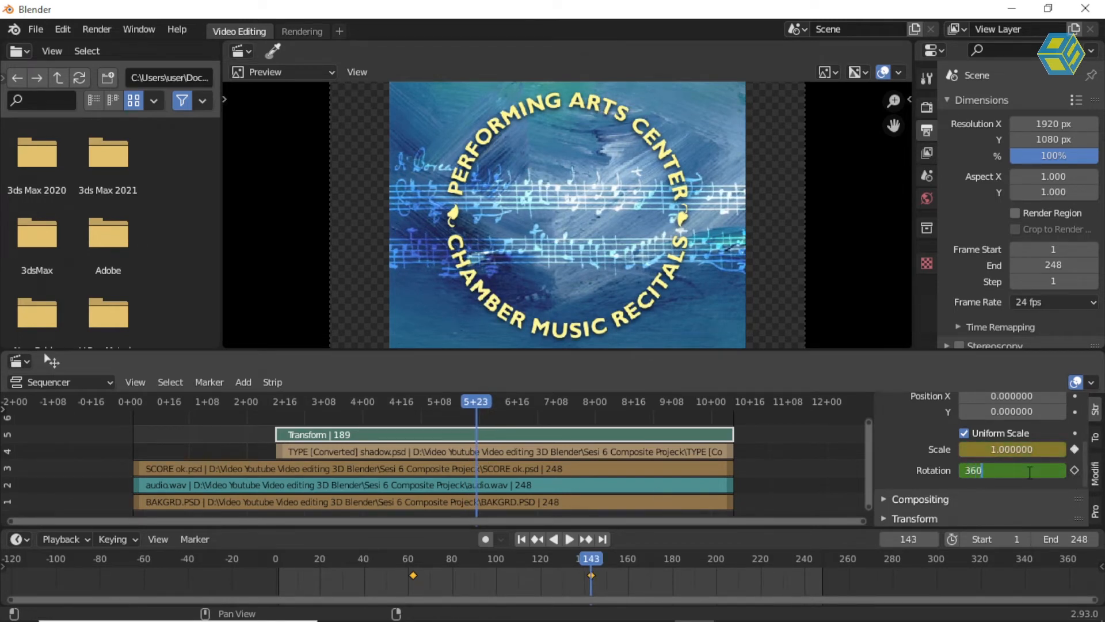
pyautogui.press('Return')
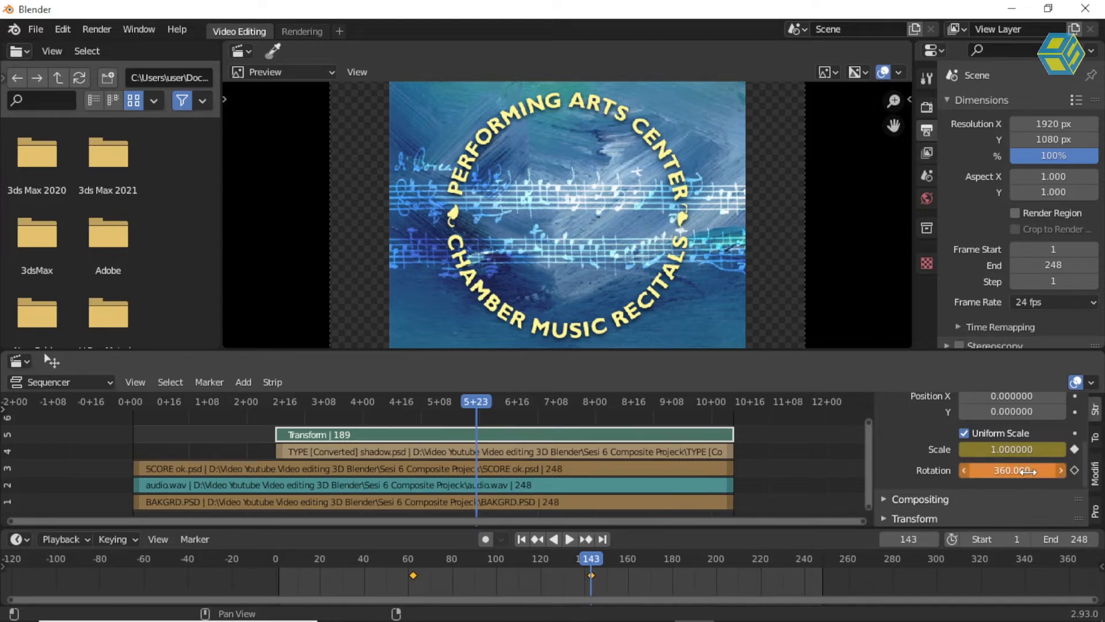
pyautogui.click(1073, 469)
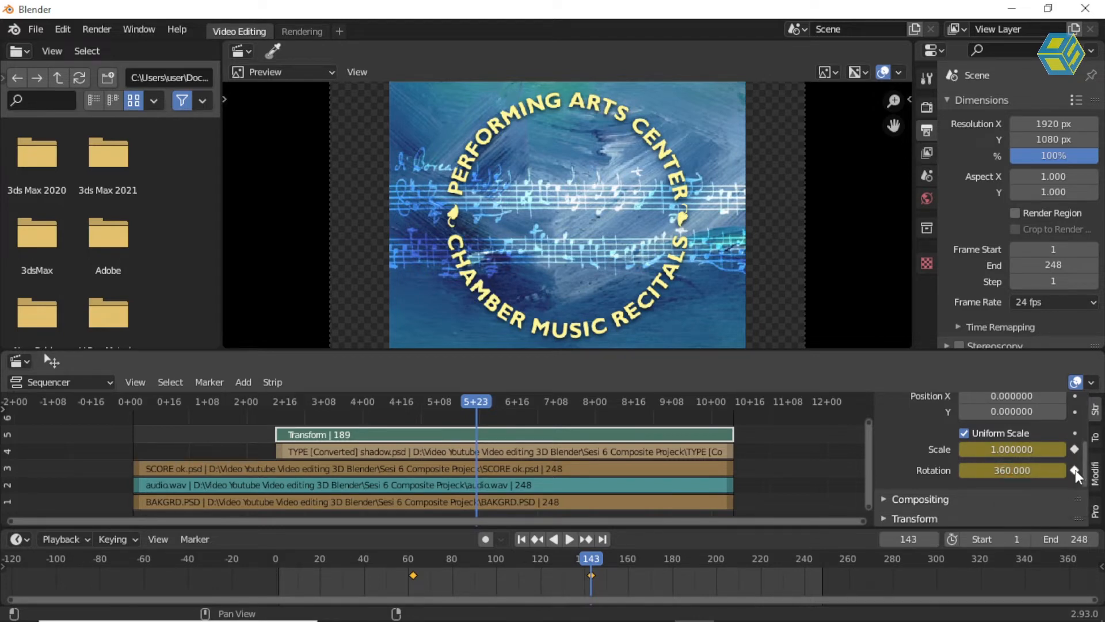
# Play back the circular title's finished scale and rotation animation, and return the playhead to frame 143
pyautogui.moveTo(475, 401); pyautogui.dragTo(400, 409)
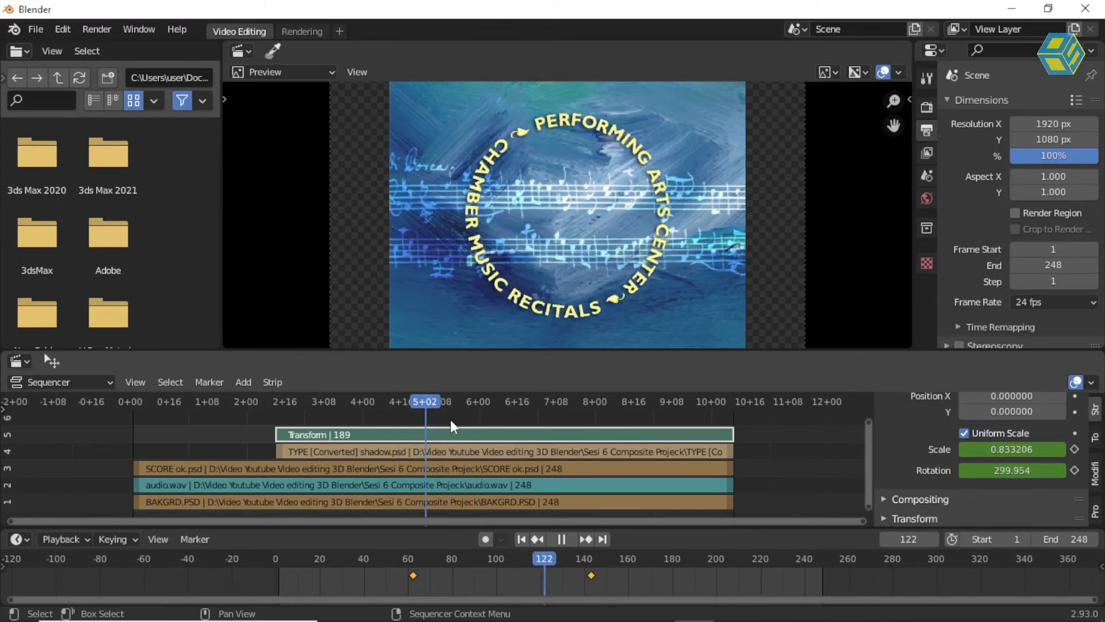
pyautogui.press('space')
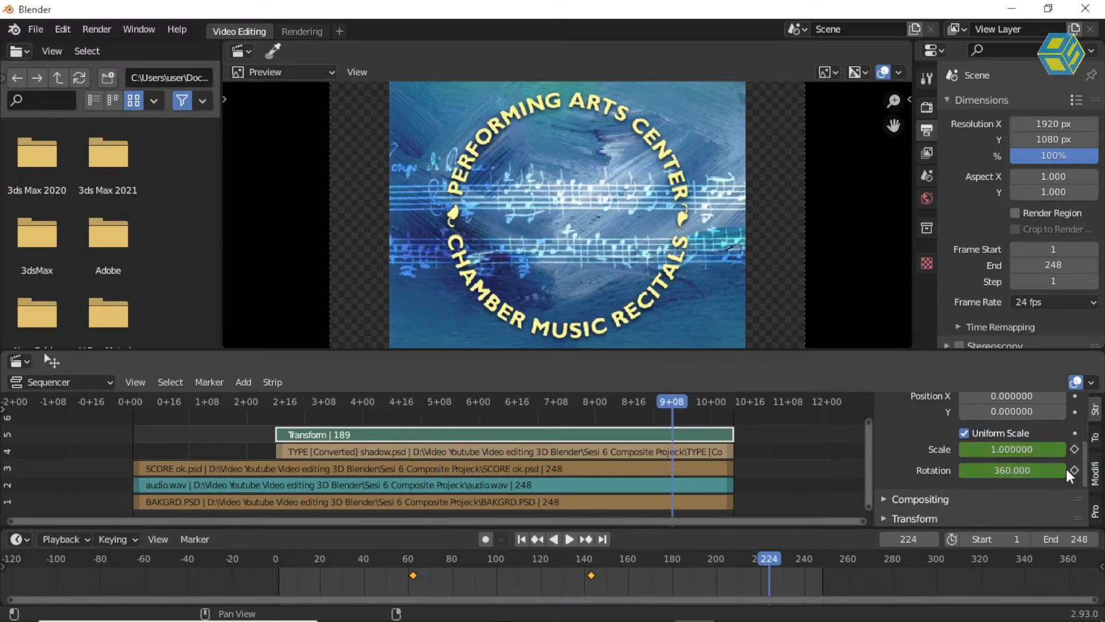
pyautogui.moveTo(670, 403); pyautogui.dragTo(478, 440)
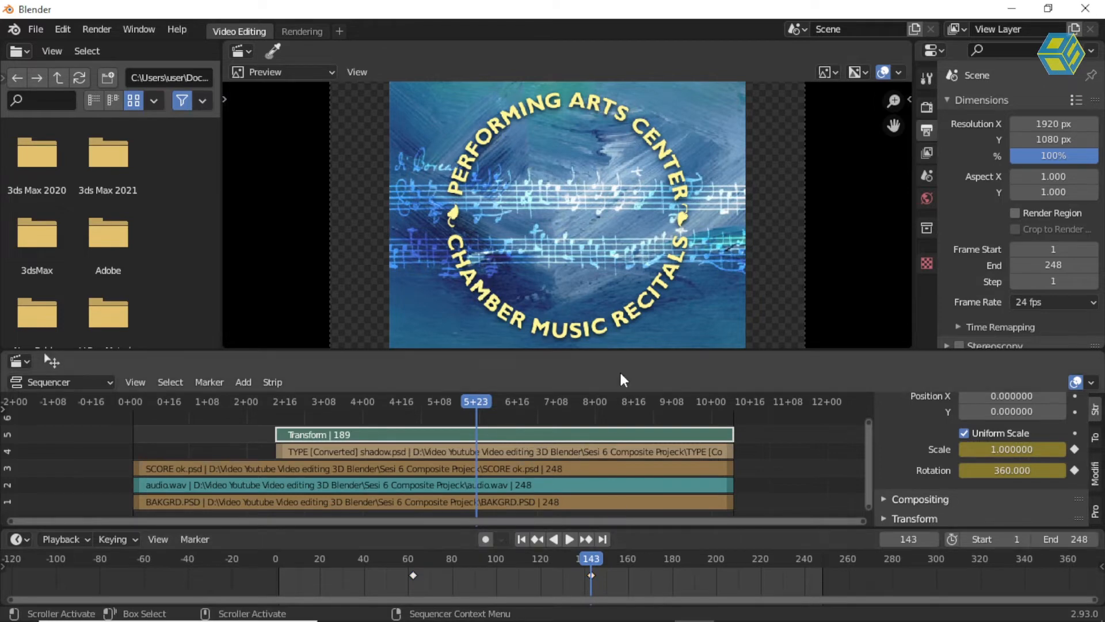
# Create a new empty scene and name it "Animasi kepala/head"
pyautogui.click(914, 30)
pyautogui.click(873, 64)
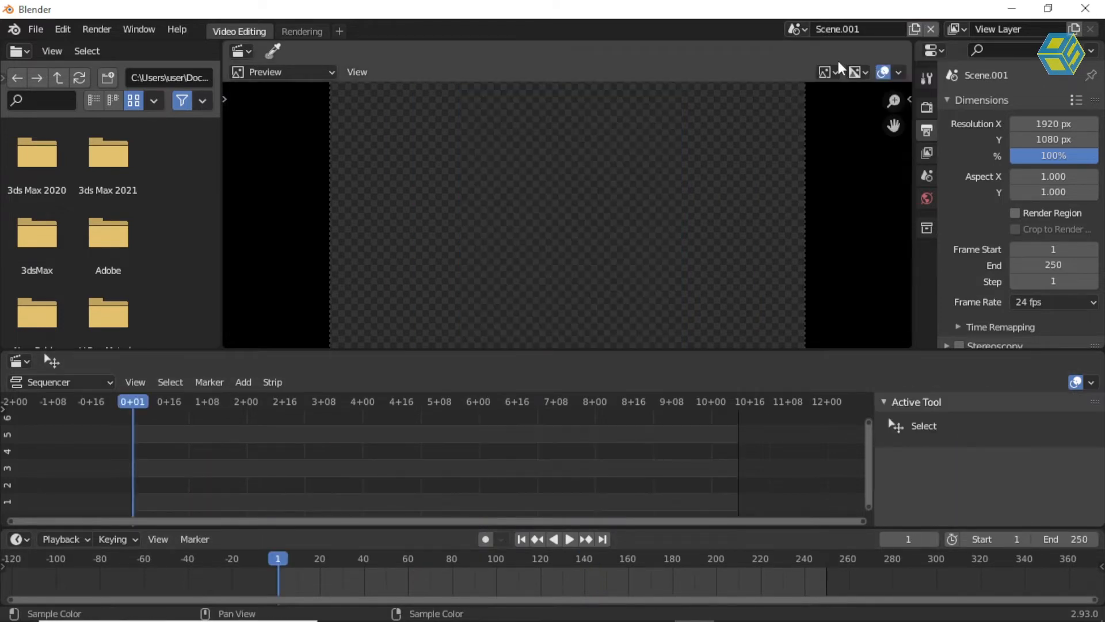
pyautogui.doubleClick(846, 29)
pyautogui.write('Animasi kepala/head')
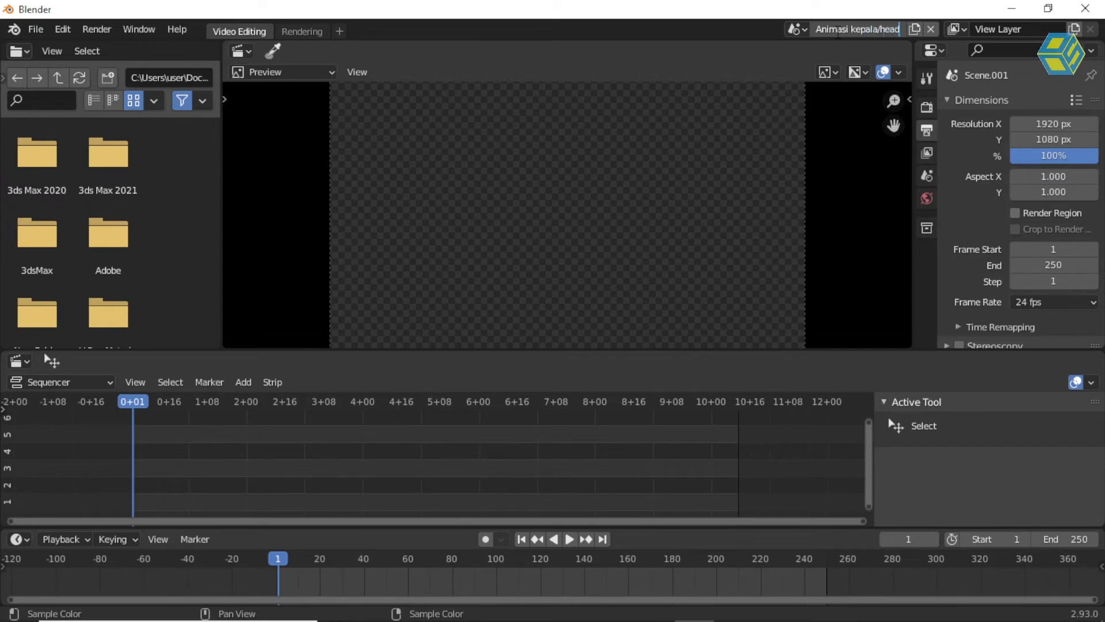
pyautogui.press('Return')
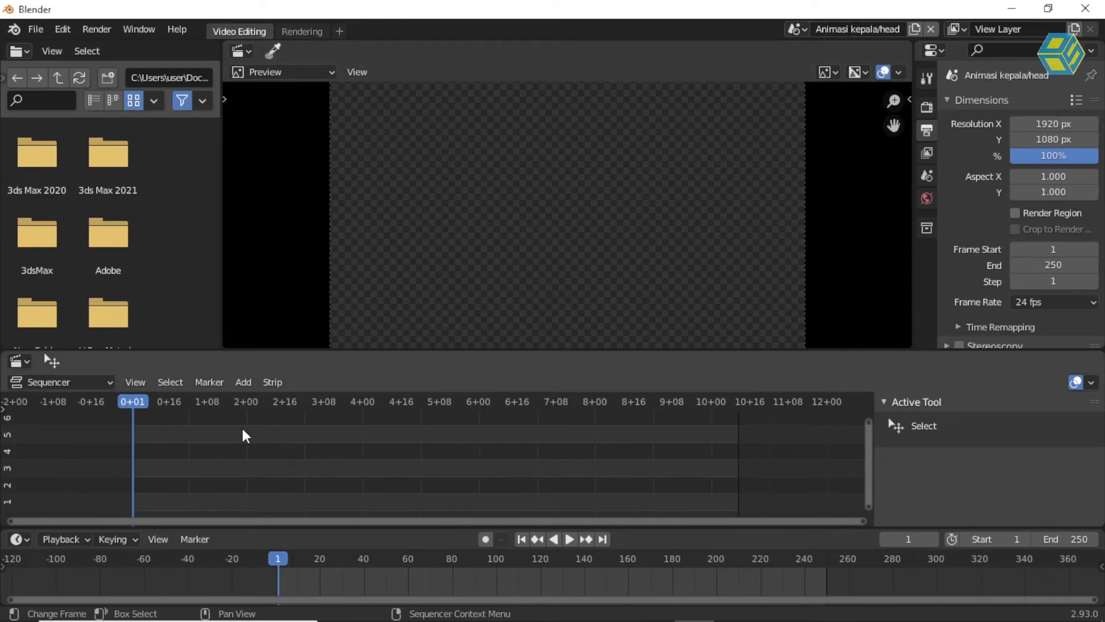
# Begin adding an Image/Sequence strip to the new scene and select CP1.psd and CP2.psd from the Sesi 6 Composite Projeck folder
pyautogui.scroll(-4, 265, 447)
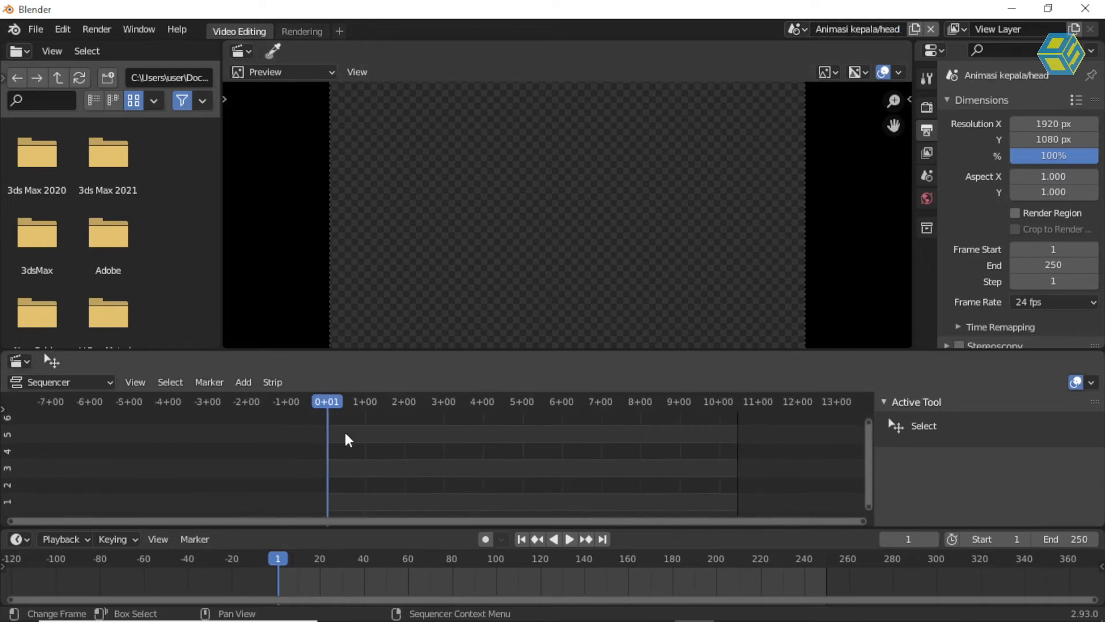
pyautogui.scroll(3, 357, 456)
pyautogui.click(243, 382)
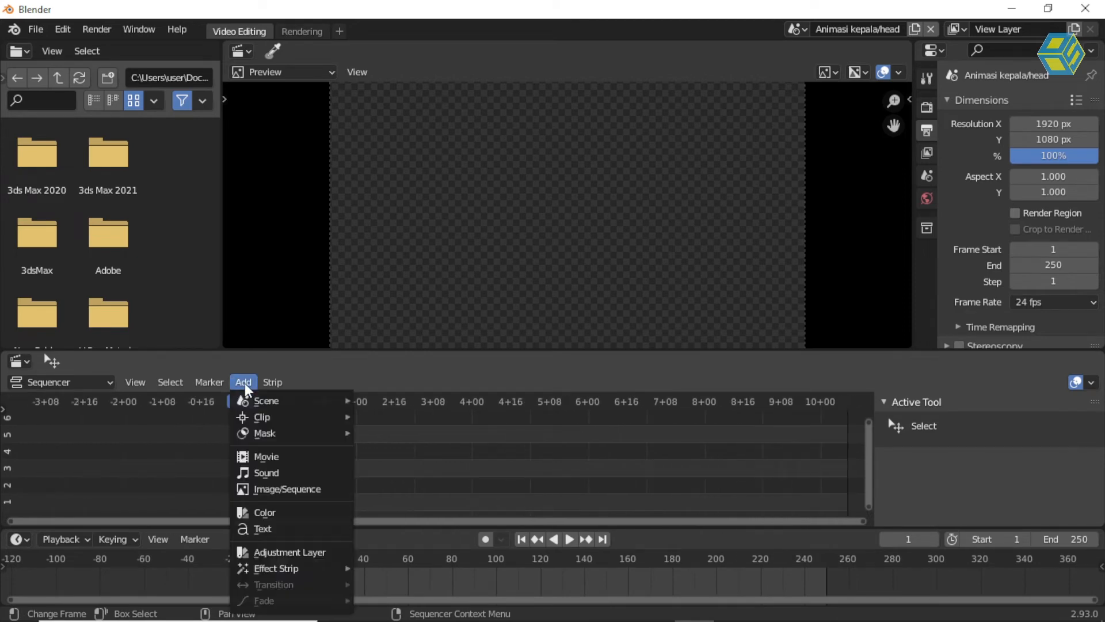
pyautogui.click(286, 491)
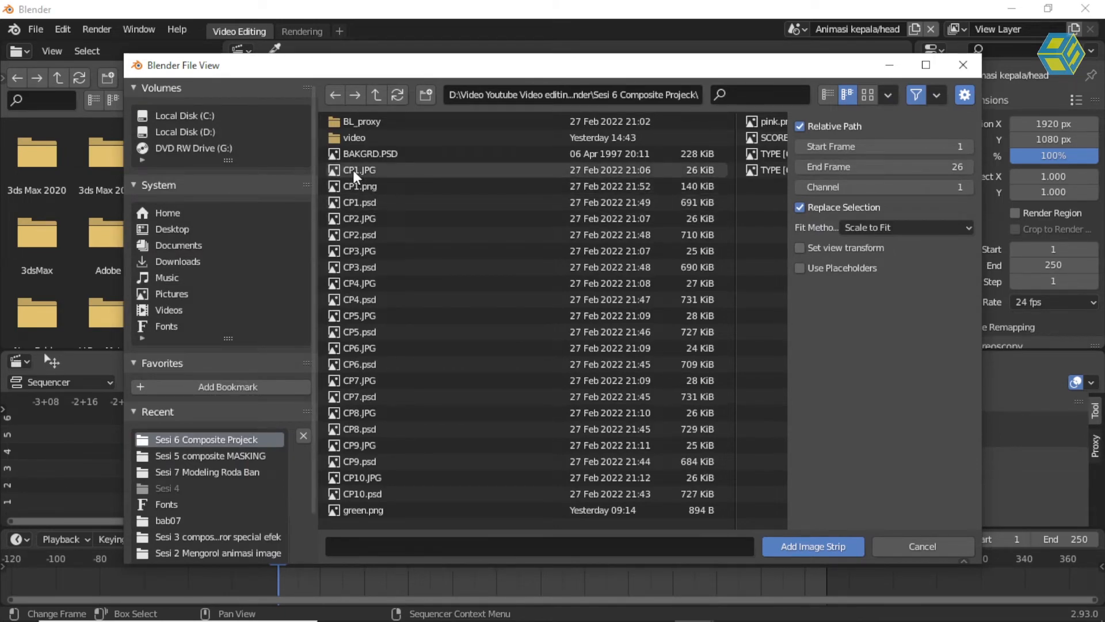
pyautogui.click(377, 202)
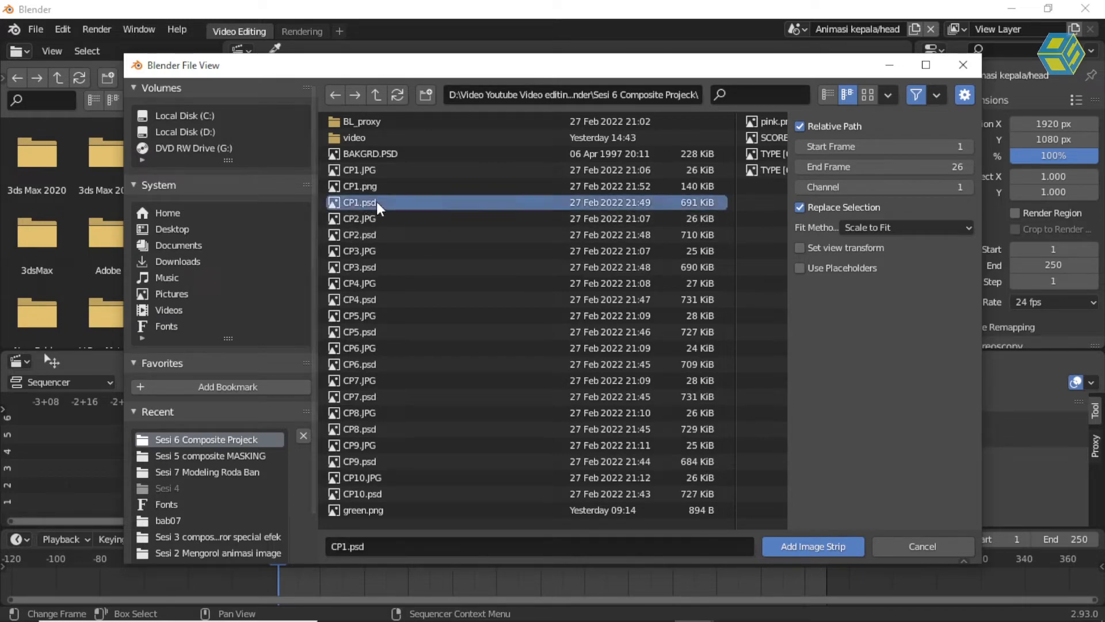
pyautogui.keyDown('ctrl'); pyautogui.click(376, 234); pyautogui.keyUp('ctrl')
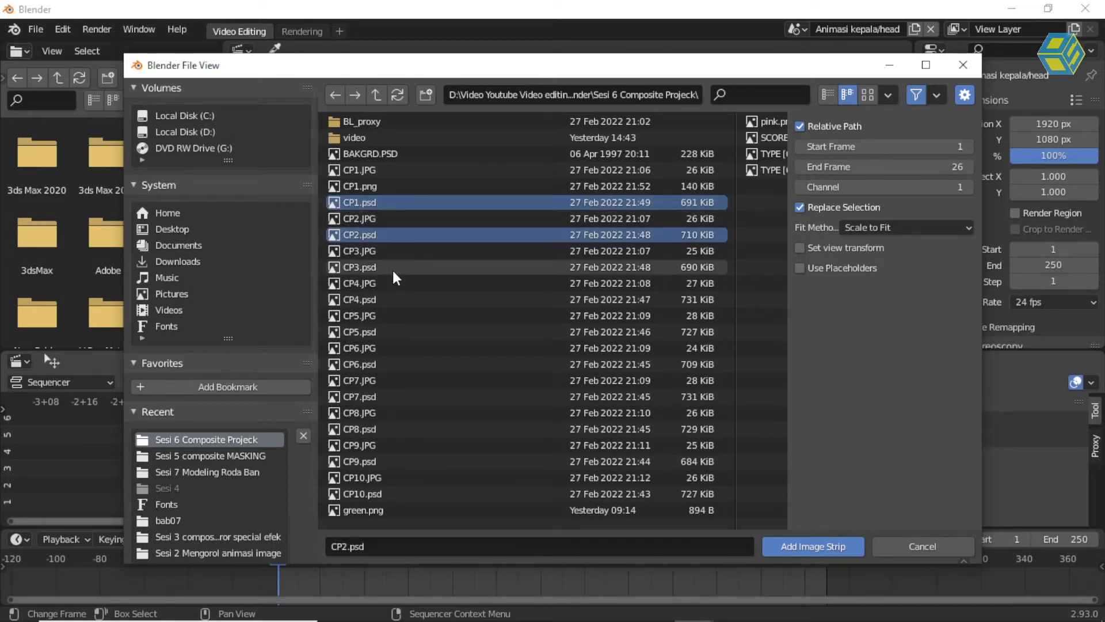
# Open Windows' On-Screen Keyboard and move it clear of the file list's names
pyautogui.click(207, 612)
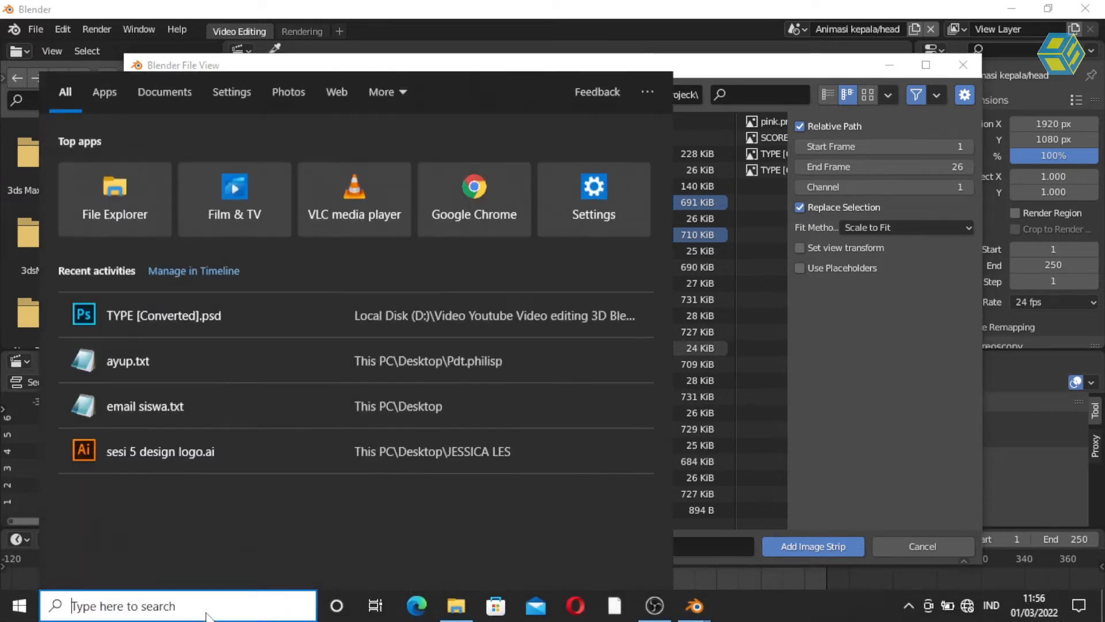
pyautogui.write('k')
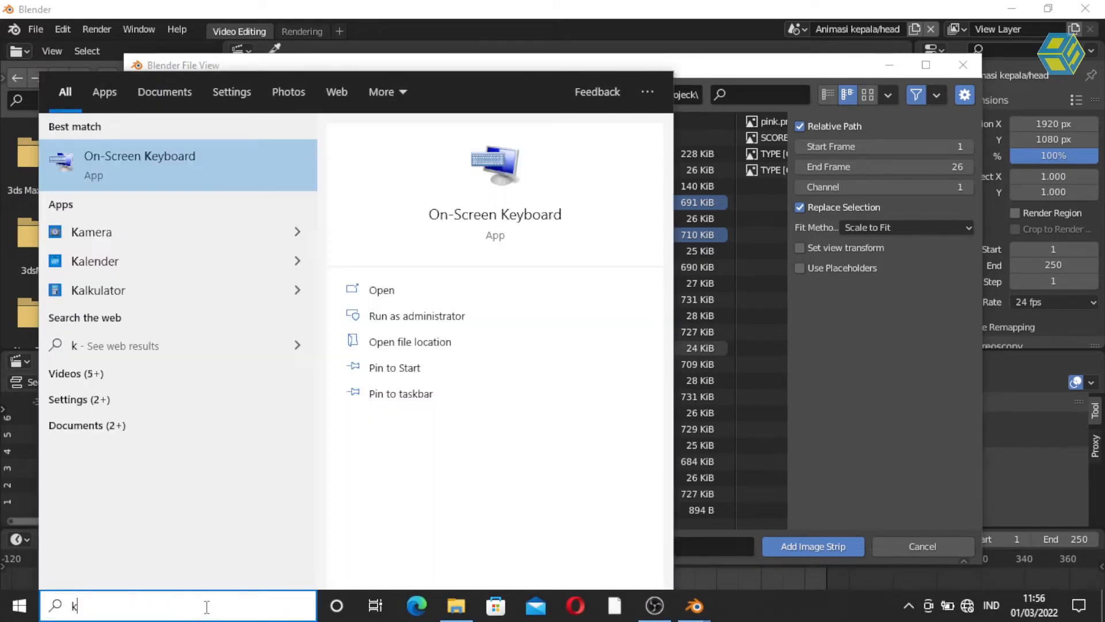
pyautogui.click(130, 163)
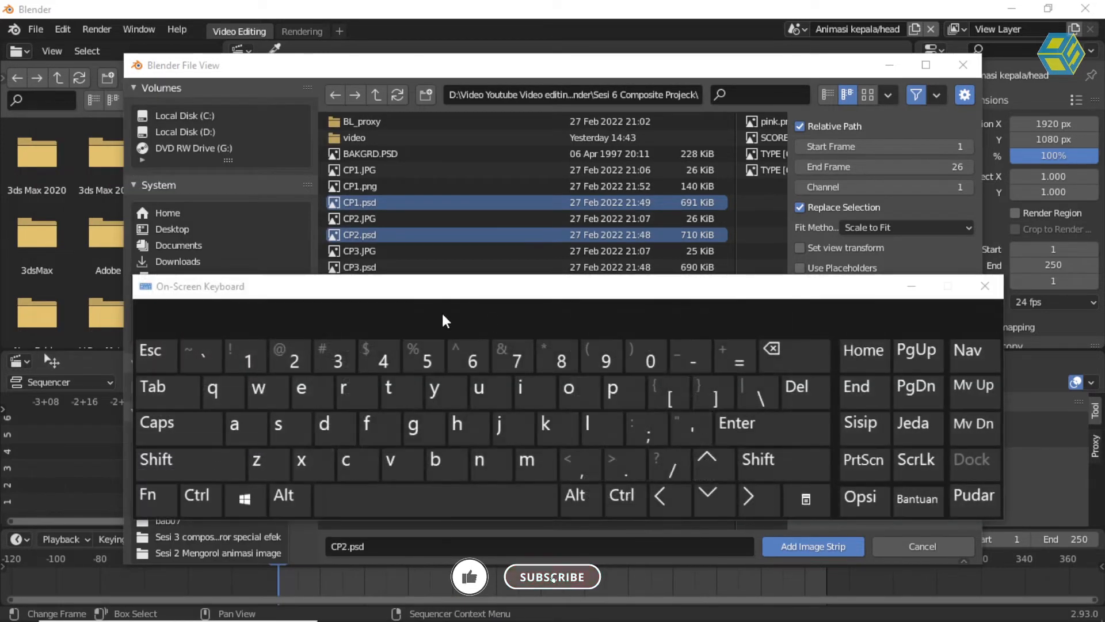
pyautogui.moveTo(442, 300); pyautogui.dragTo(794, 330)
pyautogui.press('ctrl')
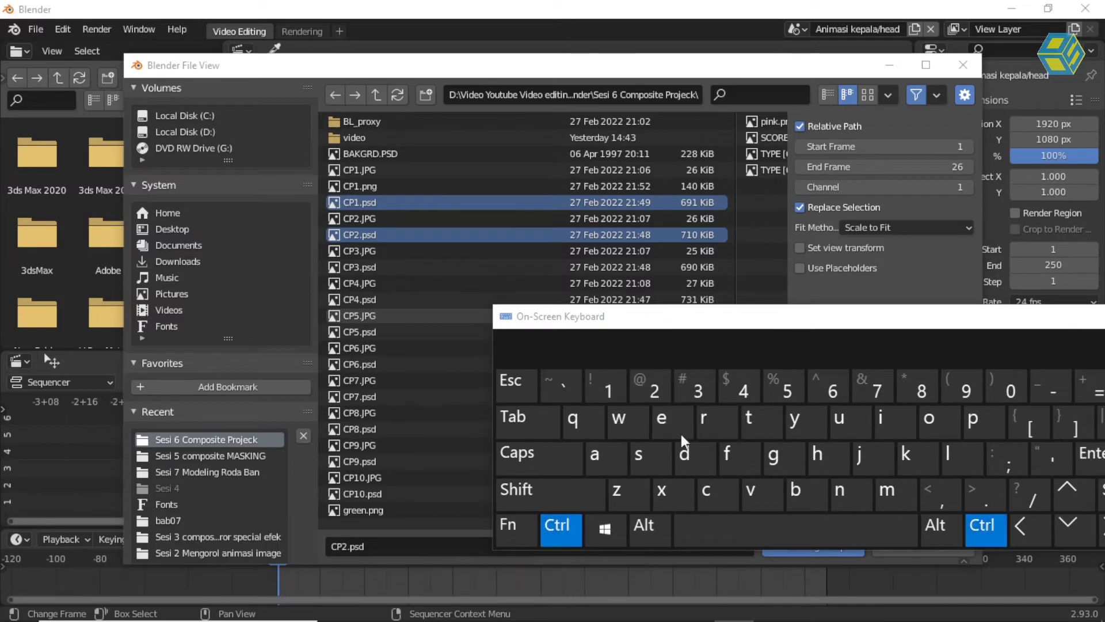
# Select CP3.psd, CP4.psd and CP5.psd together, and close the On-Screen Keyboard
pyautogui.click(372, 267)
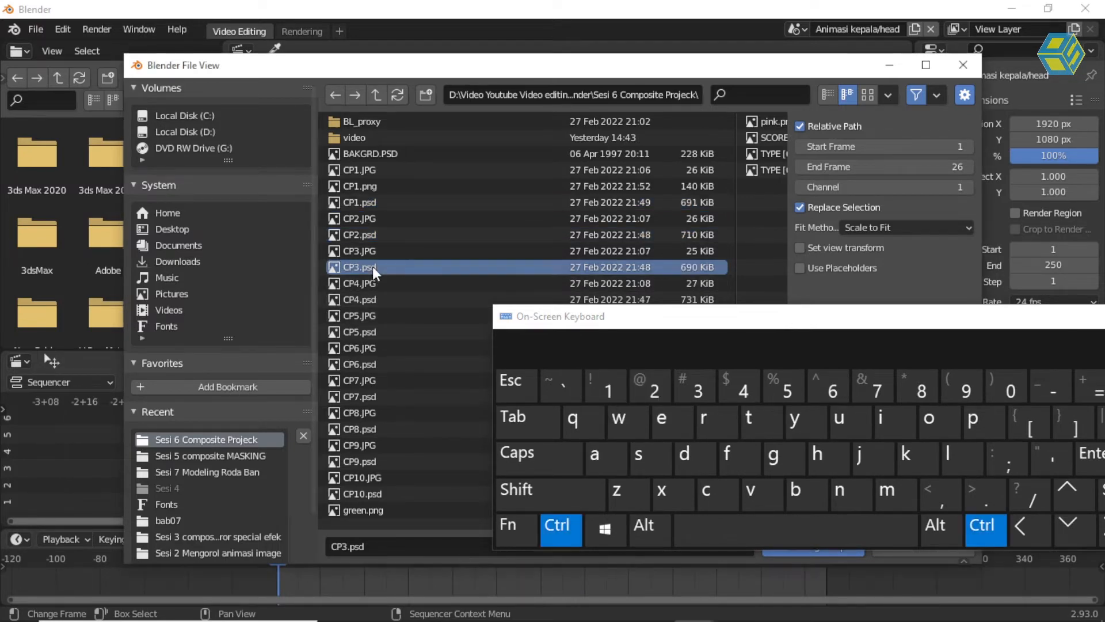
pyautogui.keyDown('ctrl'); pyautogui.click(368, 299); pyautogui.keyUp('ctrl')
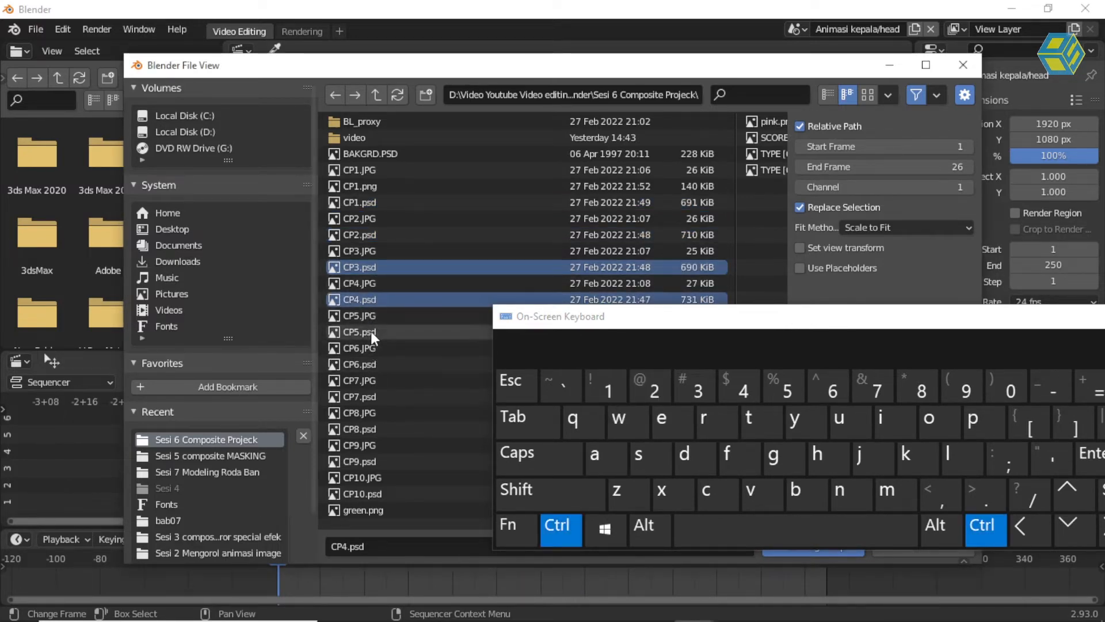
pyautogui.keyDown('ctrl'); pyautogui.click(371, 332); pyautogui.keyUp('ctrl')
pyautogui.moveTo(578, 333); pyautogui.dragTo(227, 339)
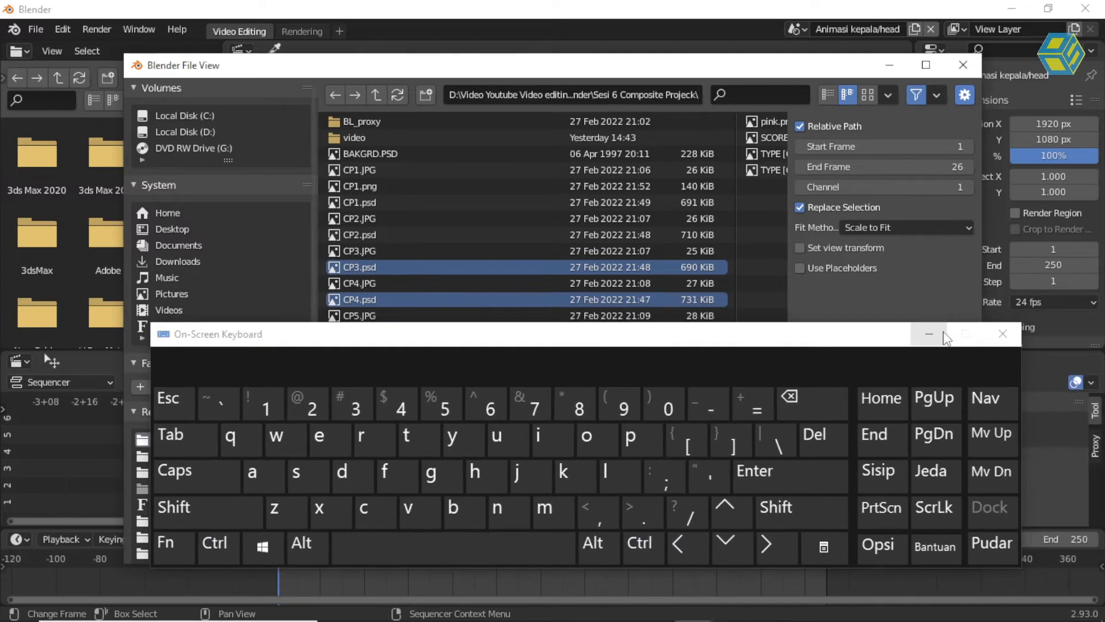
pyautogui.click(1005, 324)
# Extend the selection with CP1.psd, CP2.psd and CP6.psd to CP10.psd, add all ten as an image strip, and preview it
pyautogui.keyDown('ctrl'); pyautogui.click(380, 365); pyautogui.keyUp('ctrl')
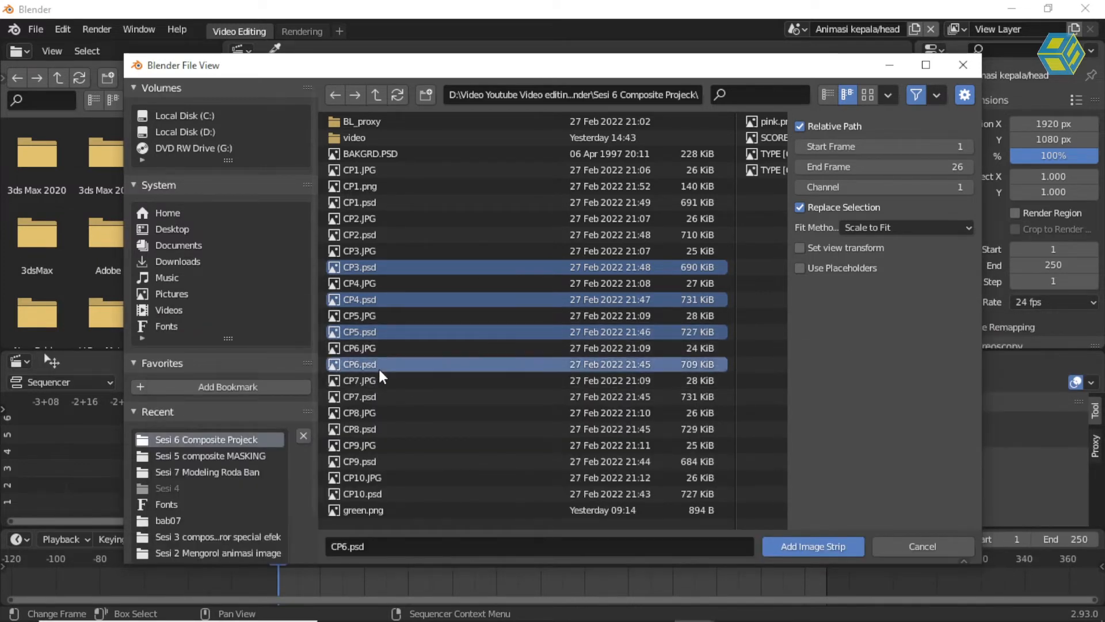
pyautogui.keyDown('ctrl'); pyautogui.click(371, 397); pyautogui.keyUp('ctrl')
pyautogui.keyDown('ctrl'); pyautogui.click(373, 431); pyautogui.keyUp('ctrl')
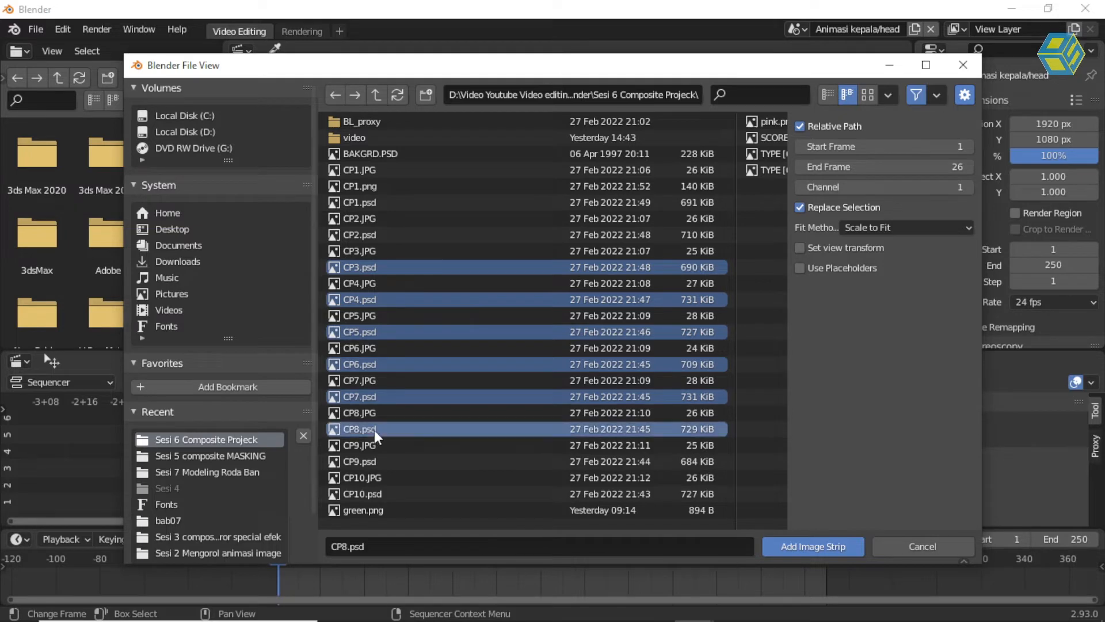
pyautogui.keyDown('ctrl'); pyautogui.click(372, 202); pyautogui.keyUp('ctrl')
pyautogui.keyDown('ctrl'); pyautogui.click(372, 234); pyautogui.keyUp('ctrl')
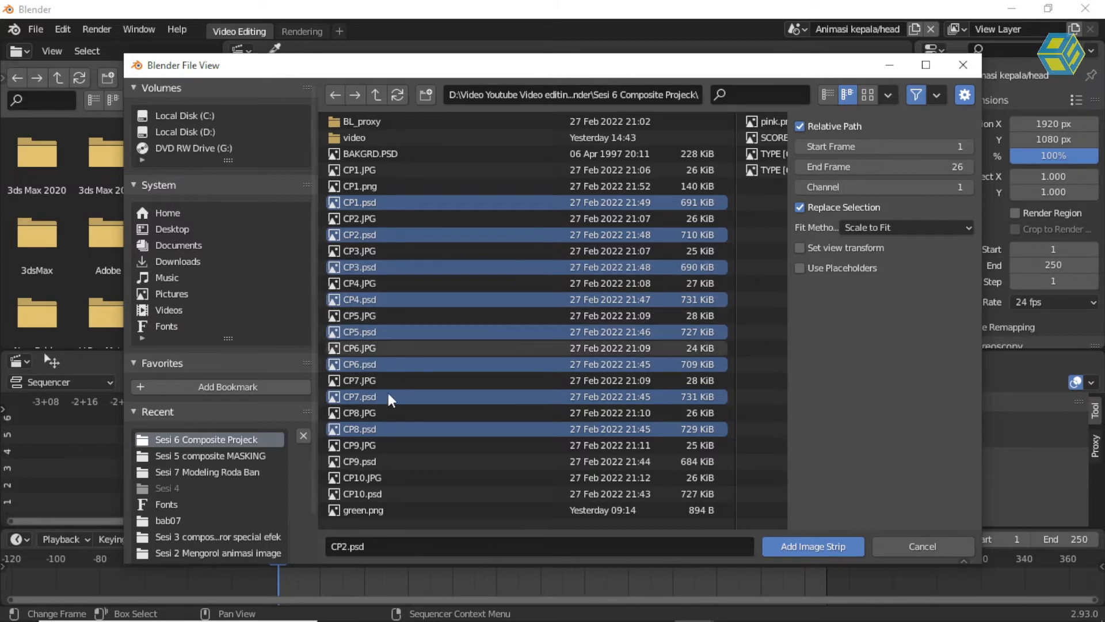
pyautogui.keyDown('ctrl'); pyautogui.click(377, 461); pyautogui.keyUp('ctrl')
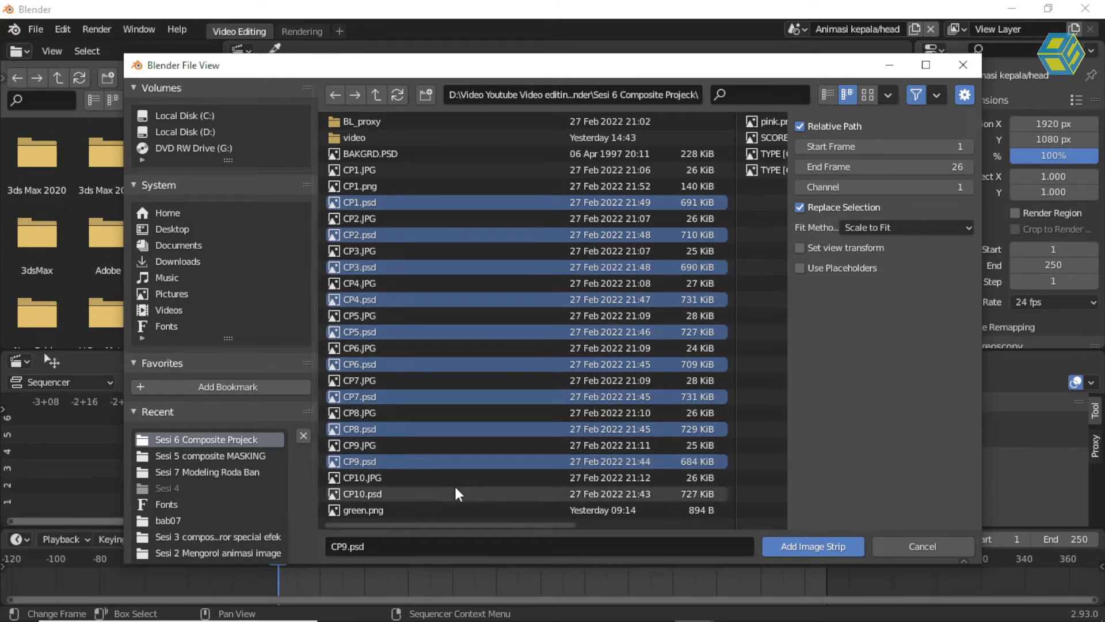
pyautogui.keyDown('ctrl'); pyautogui.click(385, 494); pyautogui.keyUp('ctrl')
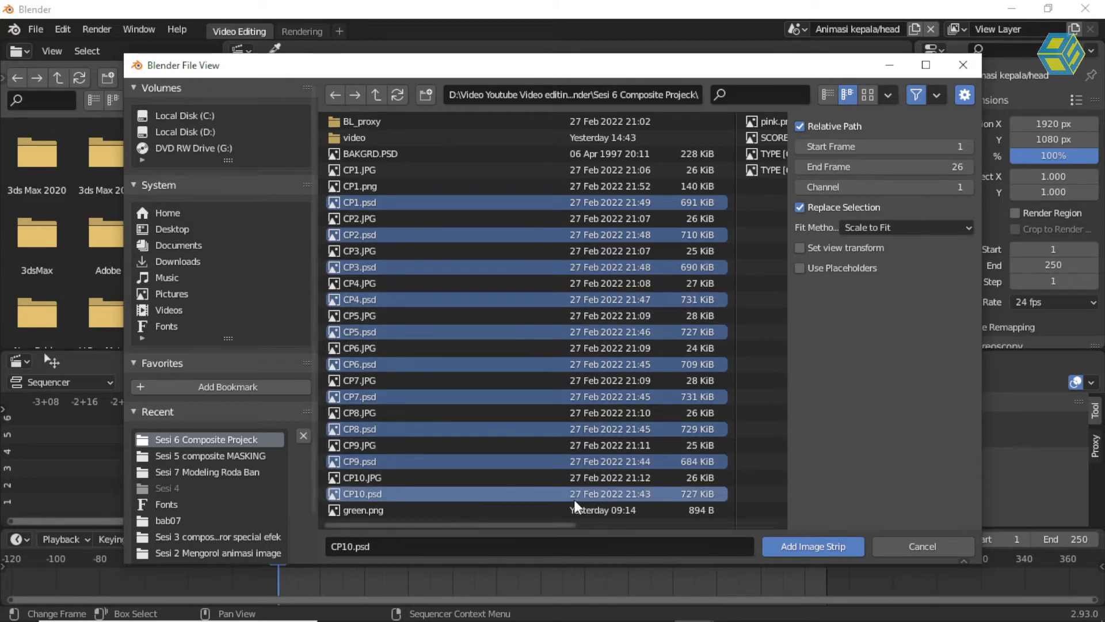
pyautogui.click(795, 548)
pyautogui.press('space')
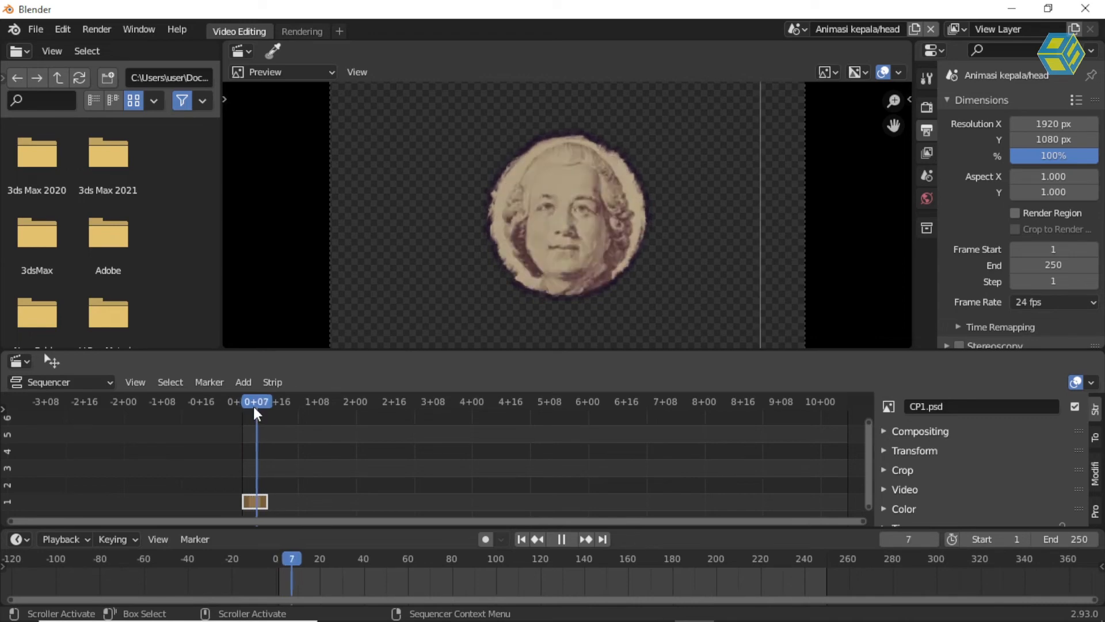
pyautogui.press('space')
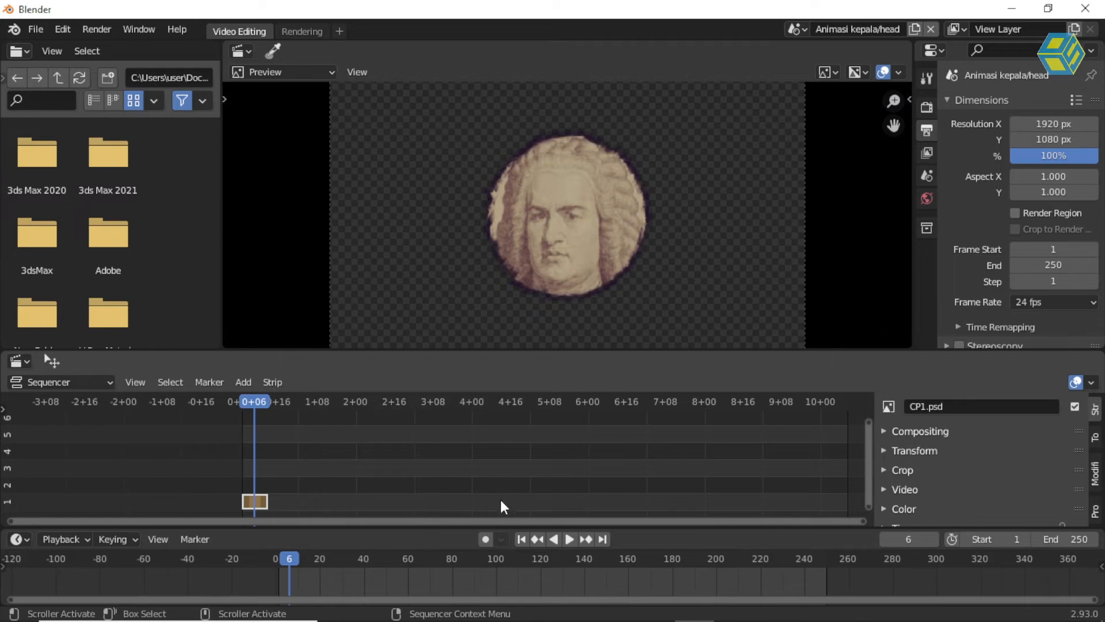
# Separate the portrait strip into individual image strips with a length of 8 frames each
pyautogui.rightClick(258, 500)
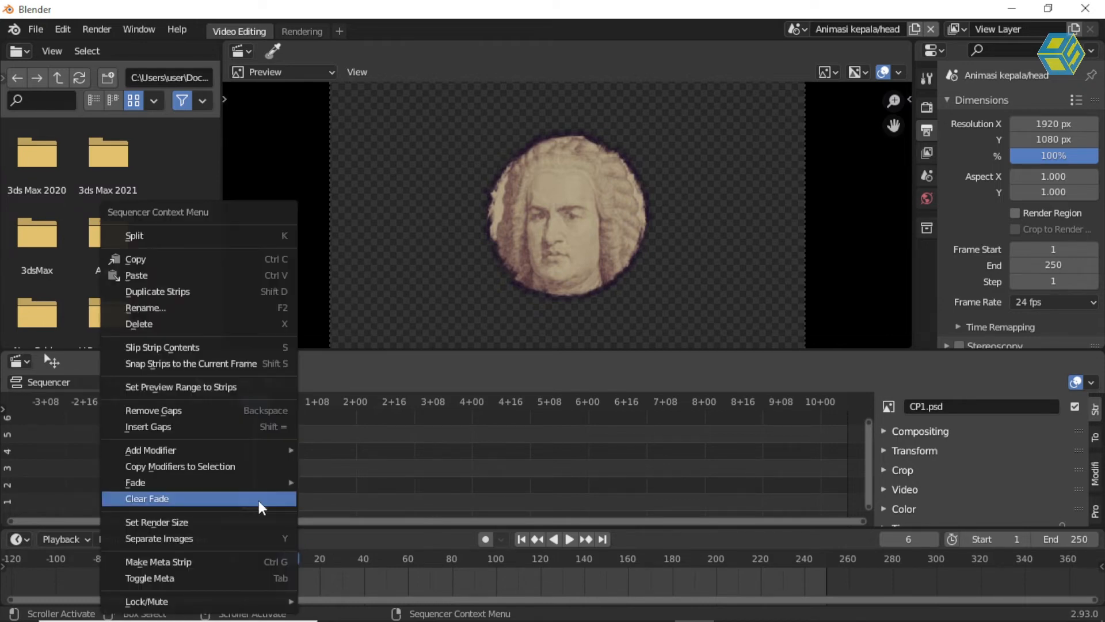
pyautogui.click(216, 537)
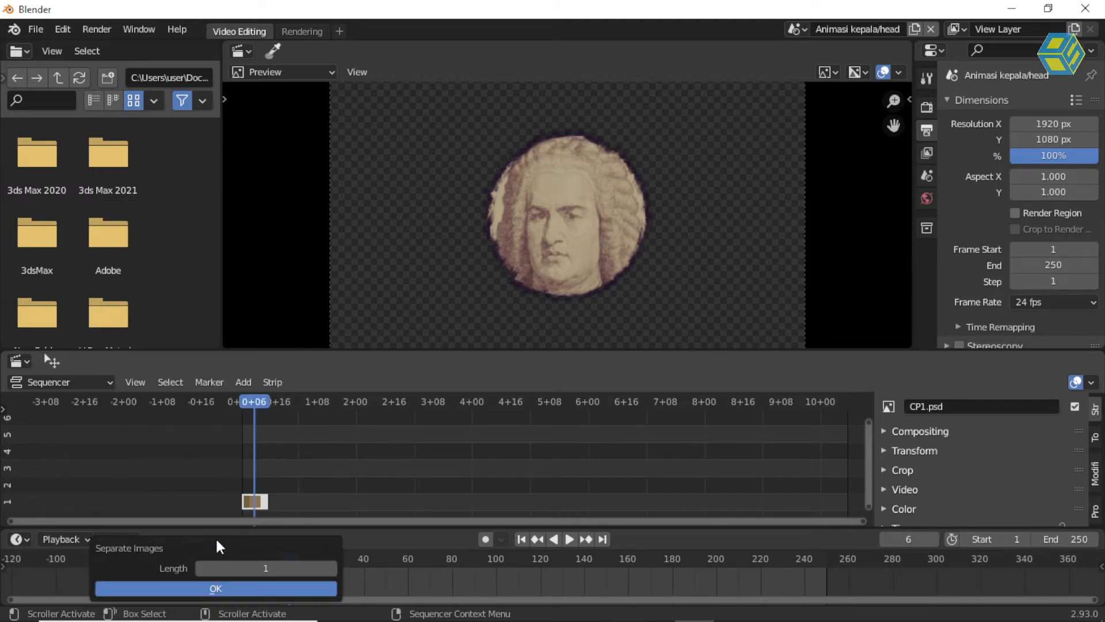
pyautogui.click(272, 567)
pyautogui.write('8')
pyautogui.click(225, 589)
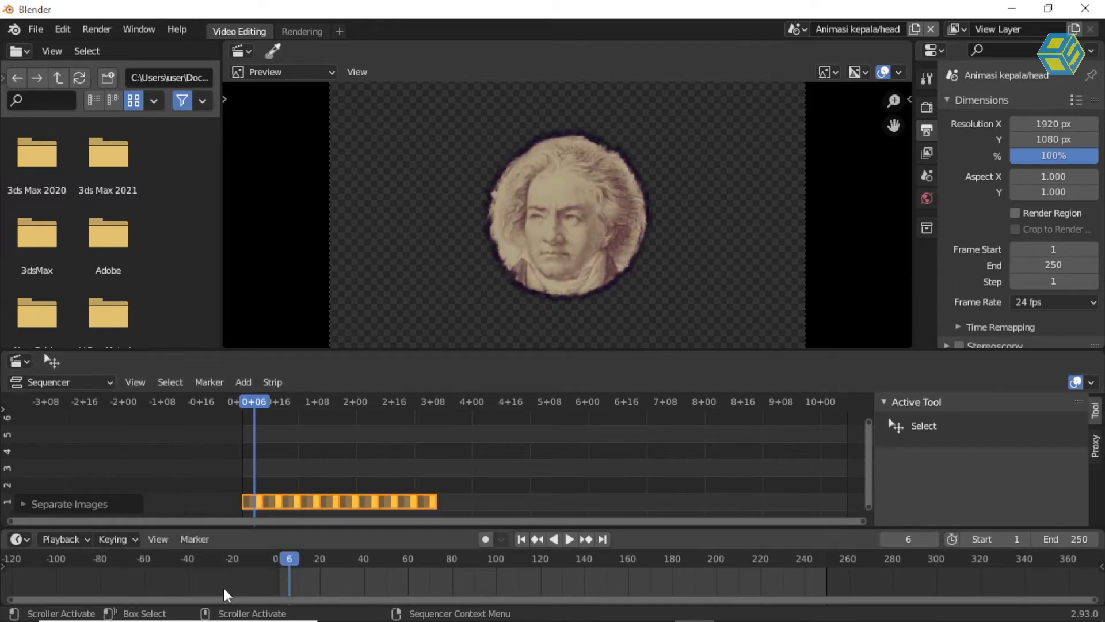
# Play the sequence from frame 0 to check the timing of the separated portraits
pyautogui.press('space')
pyautogui.moveTo(237, 401); pyautogui.dragTo(239, 402)
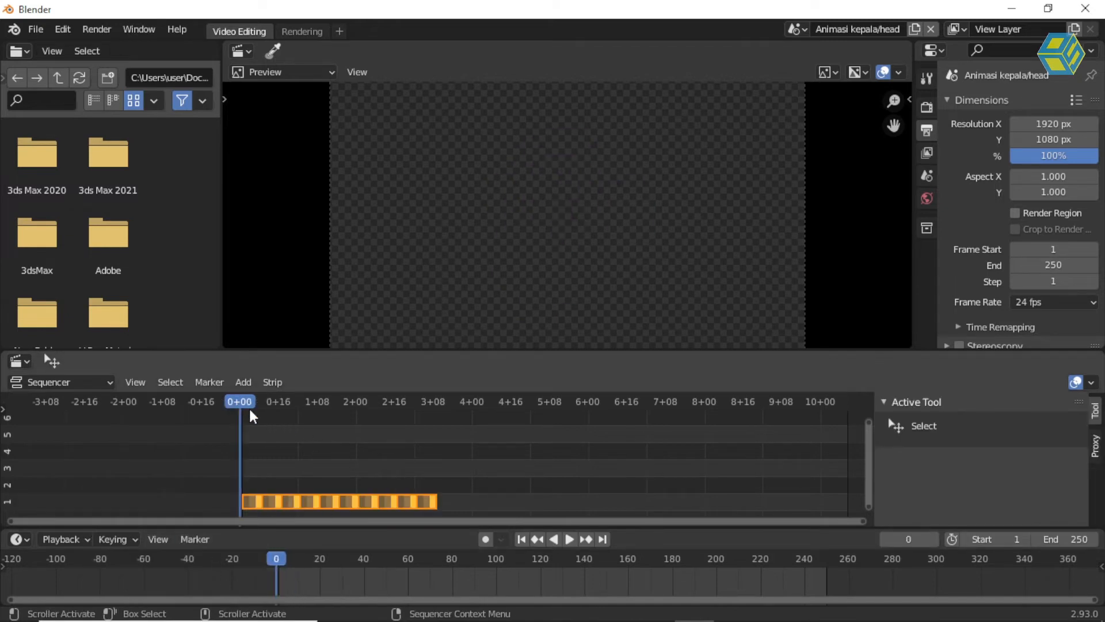
pyautogui.press('space')
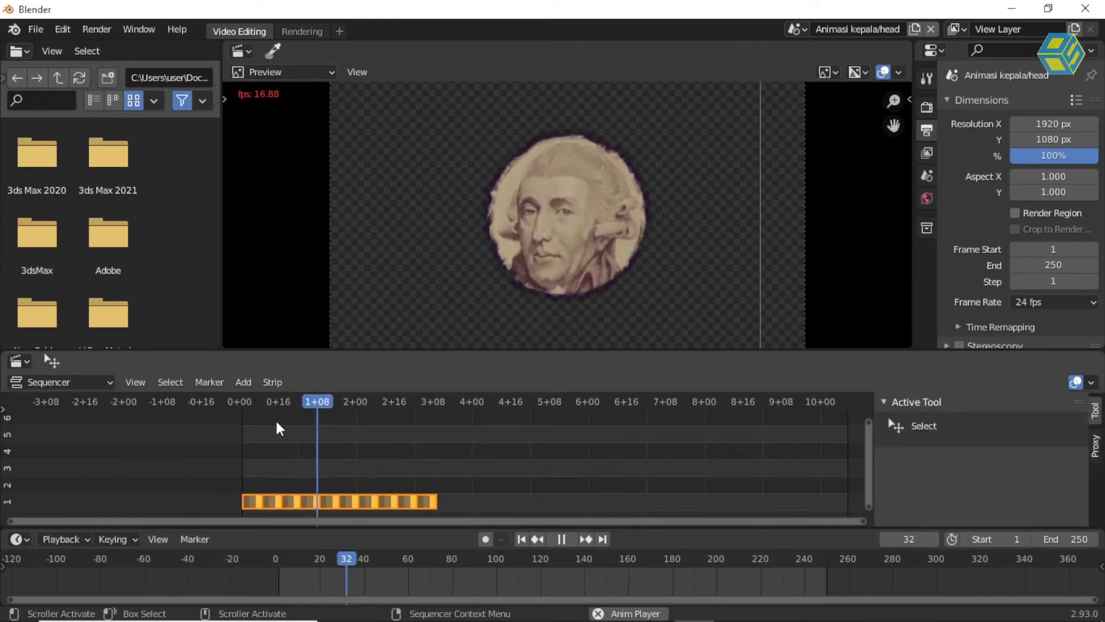
pyautogui.press('space')
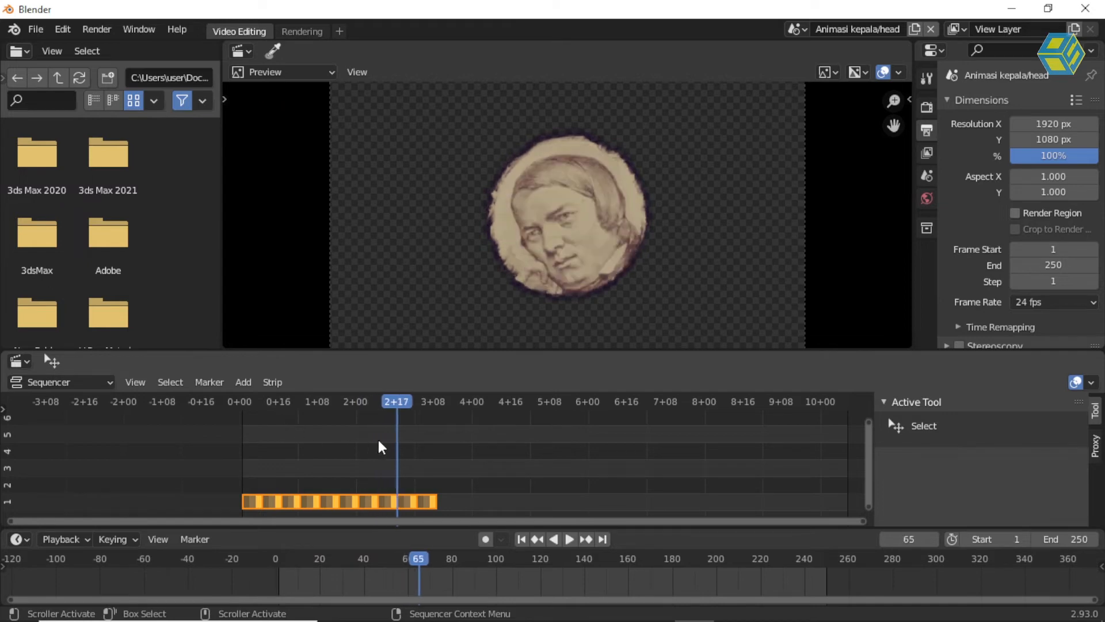
pyautogui.keyDown('ctrl'); pyautogui.moveTo(348, 500); pyautogui.dragTo(495, 421, button='middle'); pyautogui.keyUp('ctrl')
pyautogui.click(276, 503)
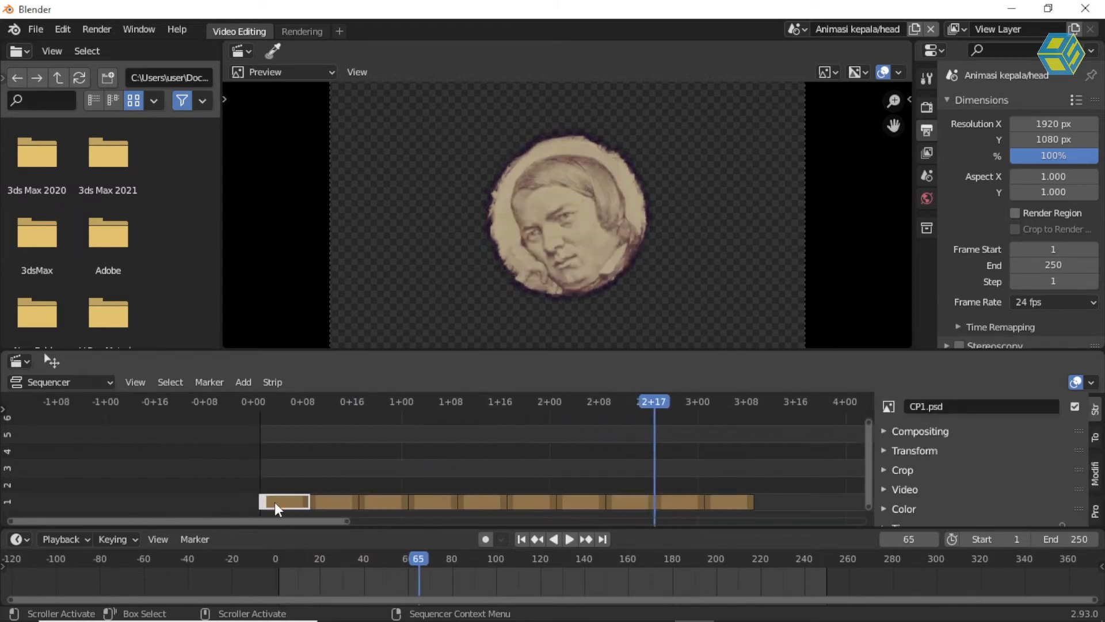
pyautogui.moveTo(241, 479); pyautogui.dragTo(769, 516)
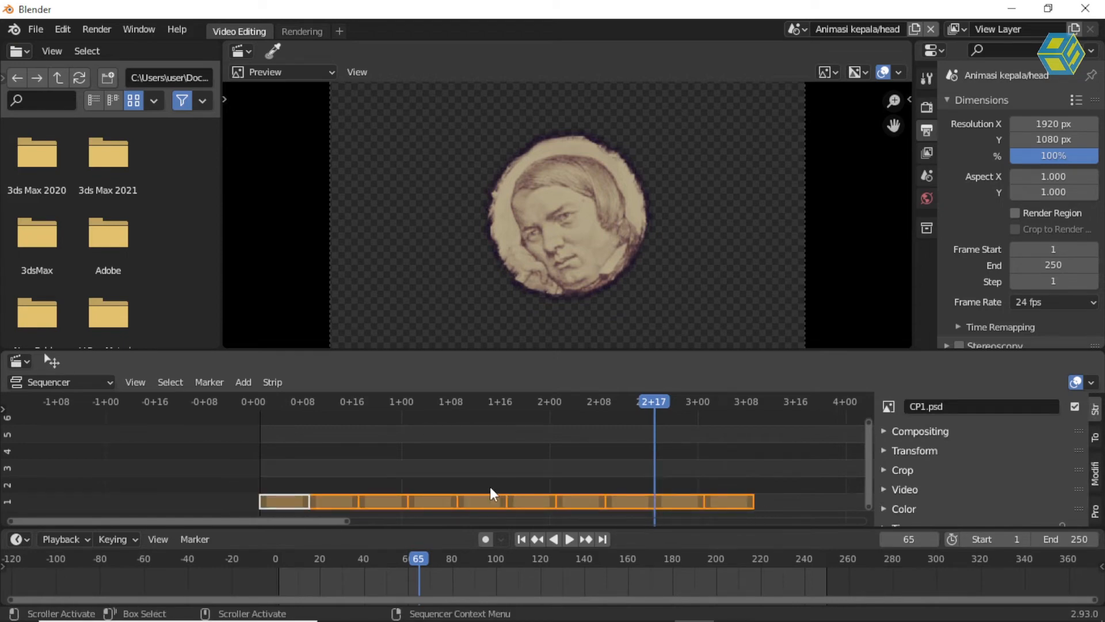
pyautogui.click(481, 468)
pyautogui.moveTo(213, 468); pyautogui.dragTo(783, 504)
pyautogui.click(289, 502)
pyautogui.click(316, 475)
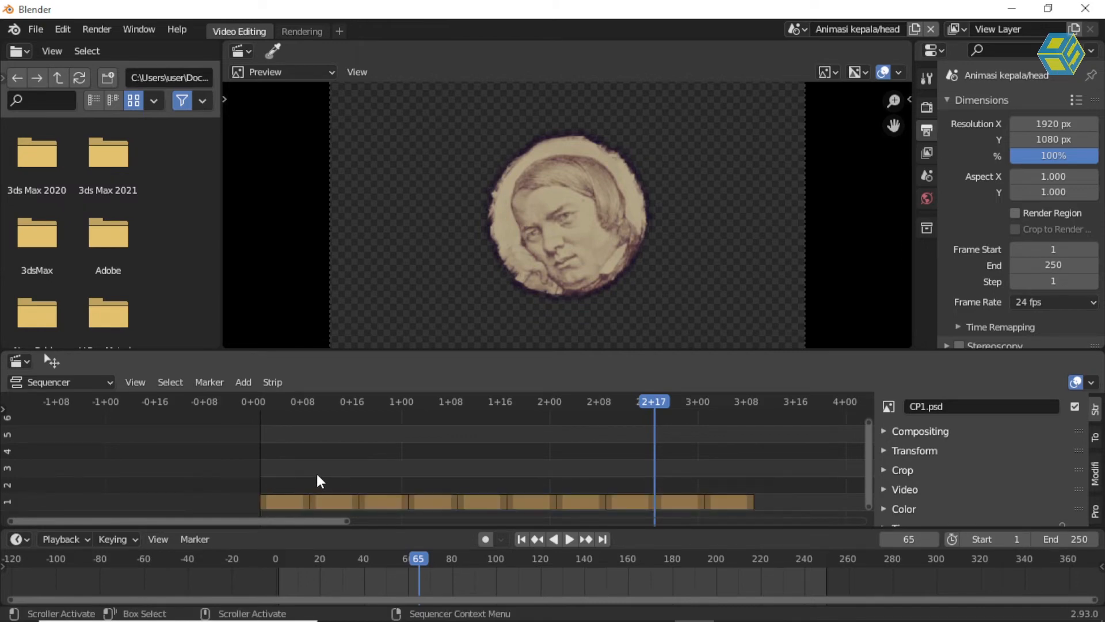
pyautogui.moveTo(230, 486); pyautogui.dragTo(787, 515)
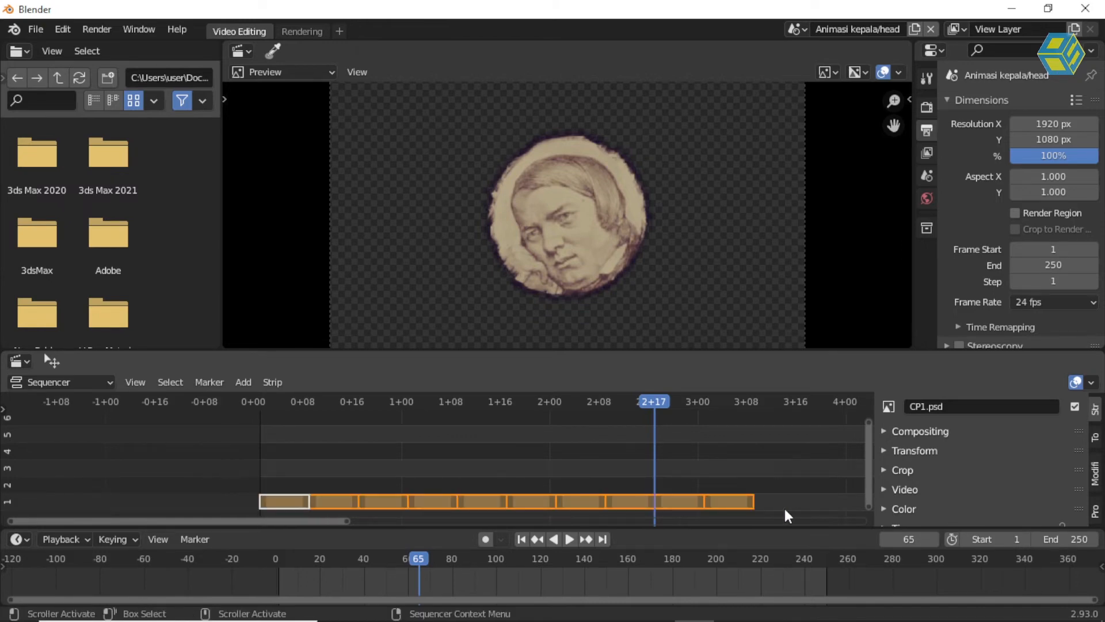
pyautogui.click(243, 382)
pyautogui.moveTo(282, 583)
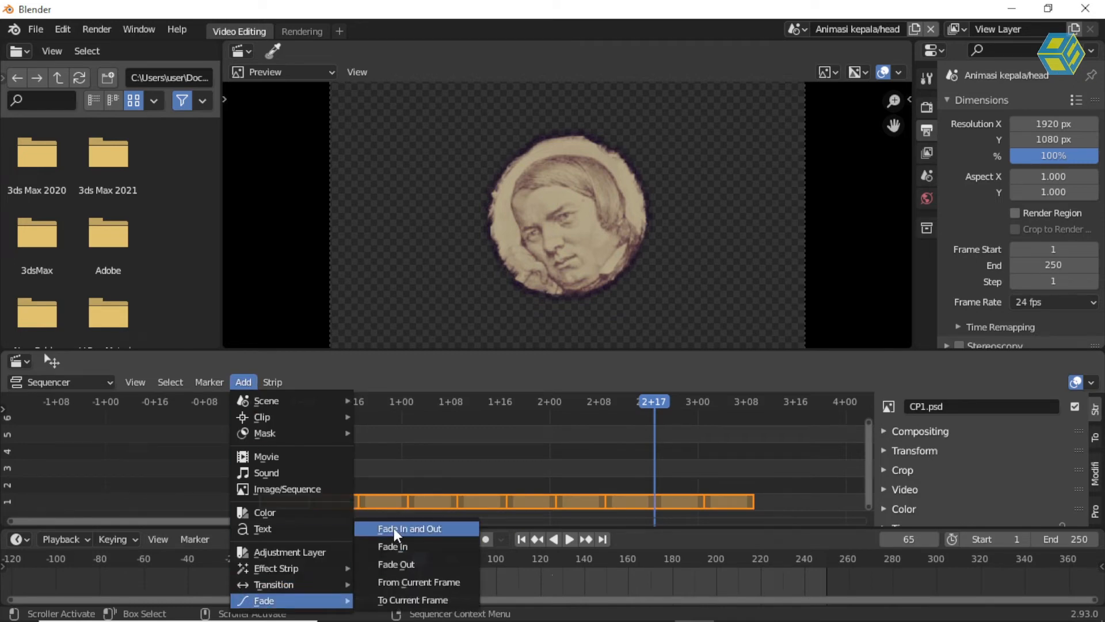
pyautogui.click(409, 437)
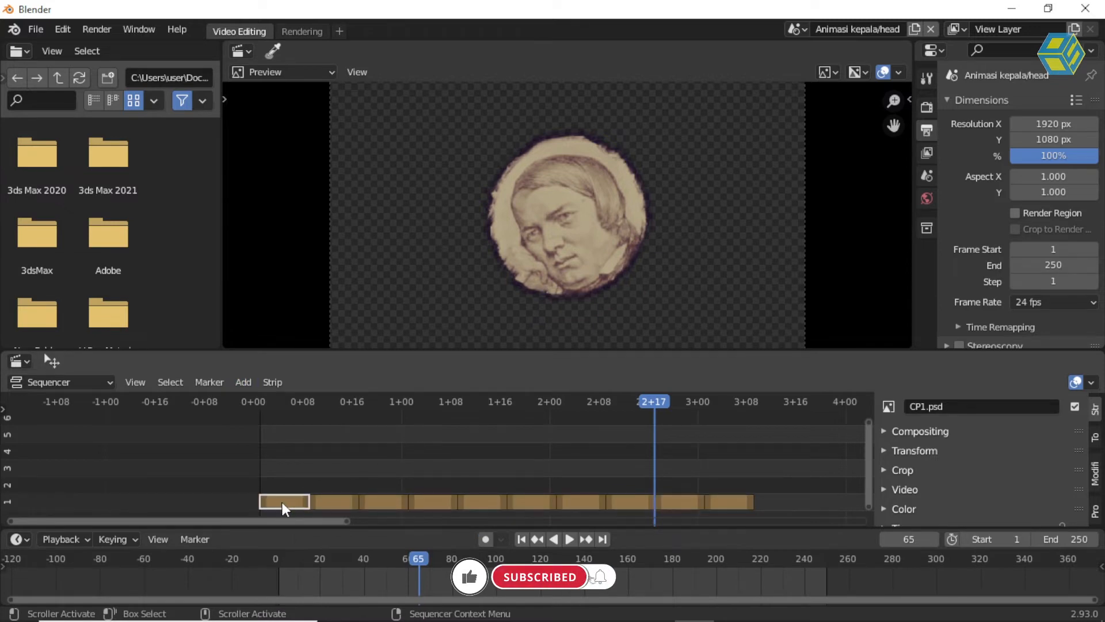
pyautogui.moveTo(227, 471); pyautogui.dragTo(810, 522)
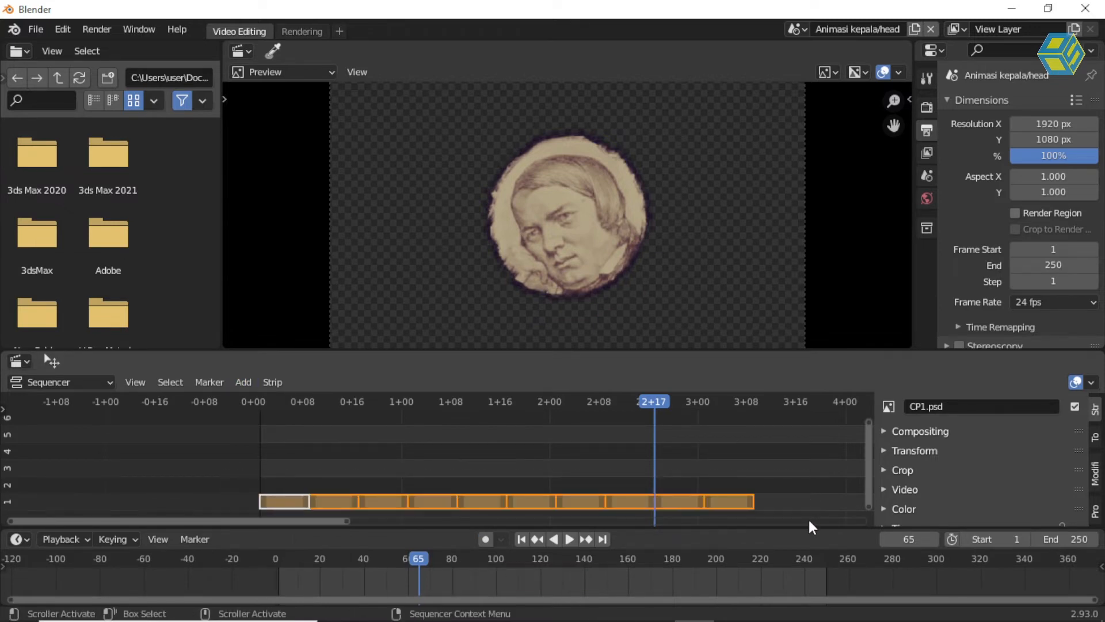
pyautogui.click(247, 382)
pyautogui.moveTo(290, 599)
pyautogui.click(294, 502)
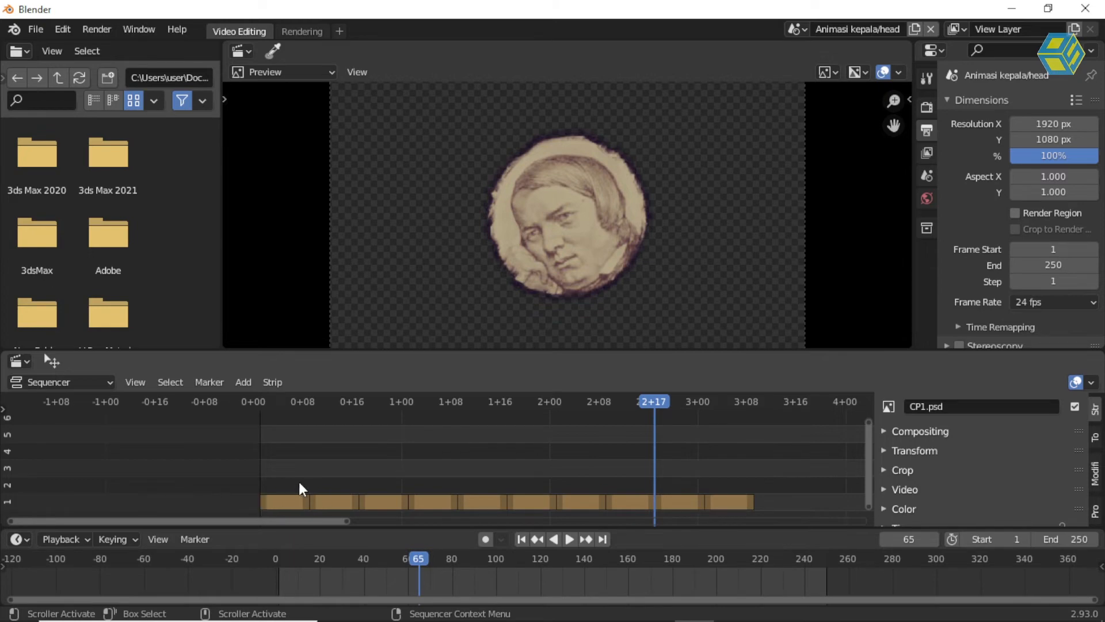
pyautogui.moveTo(252, 480); pyautogui.dragTo(768, 517)
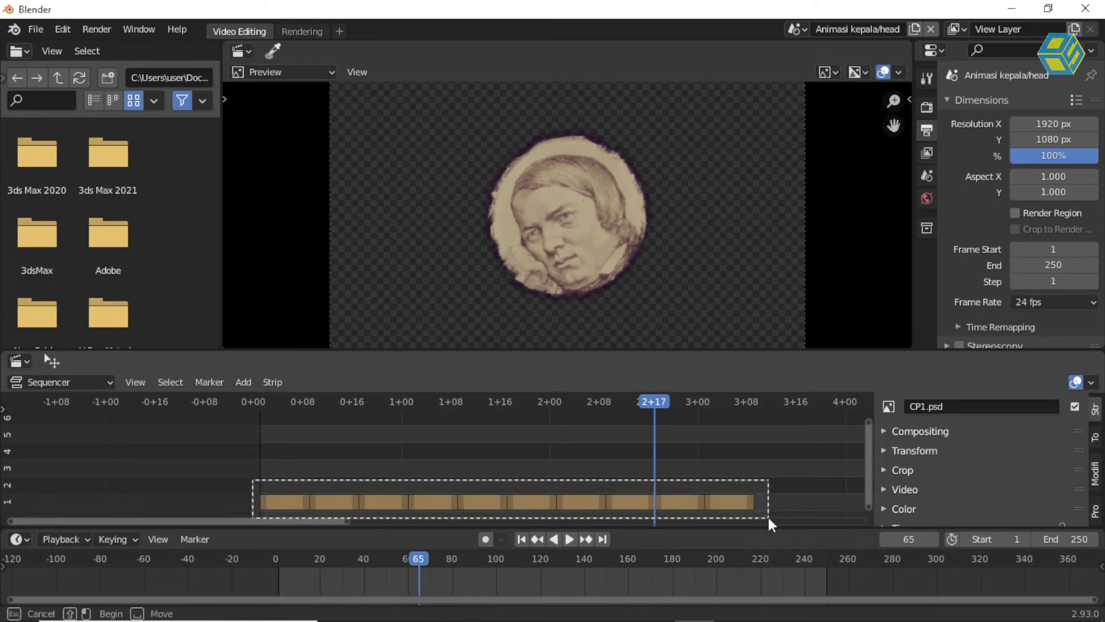
pyautogui.click(289, 501)
pyautogui.click(322, 503)
pyautogui.click(381, 501)
pyautogui.moveTo(234, 474); pyautogui.dragTo(805, 514)
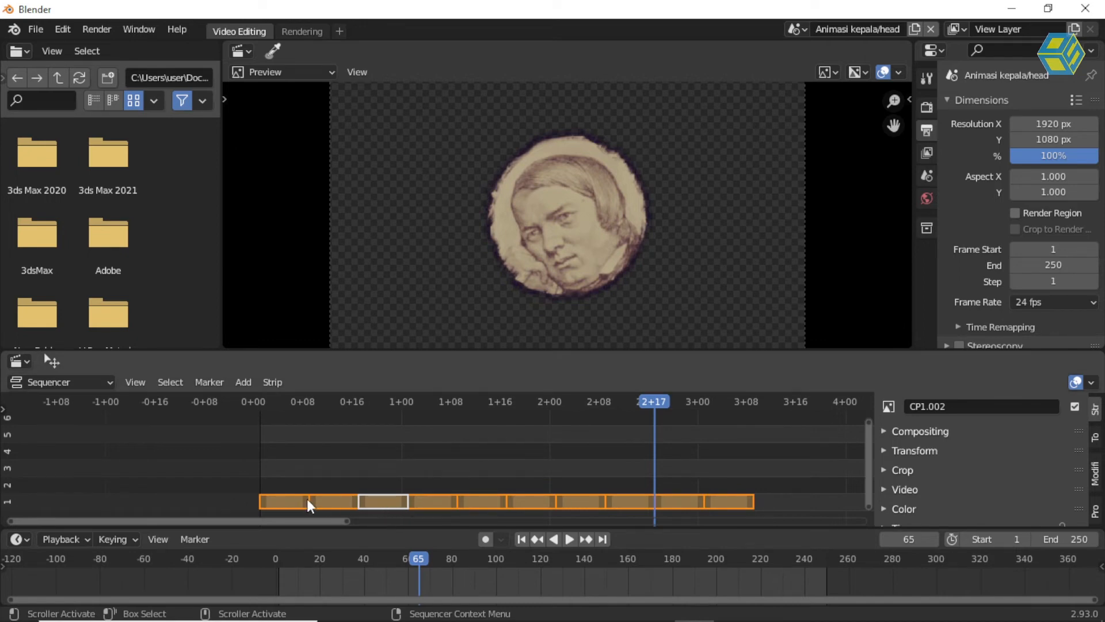
# Select all ten portrait strips and apply a Fade In and Out to them
pyautogui.click(280, 502)
pyautogui.moveTo(234, 480); pyautogui.dragTo(838, 526)
pyautogui.click(243, 381)
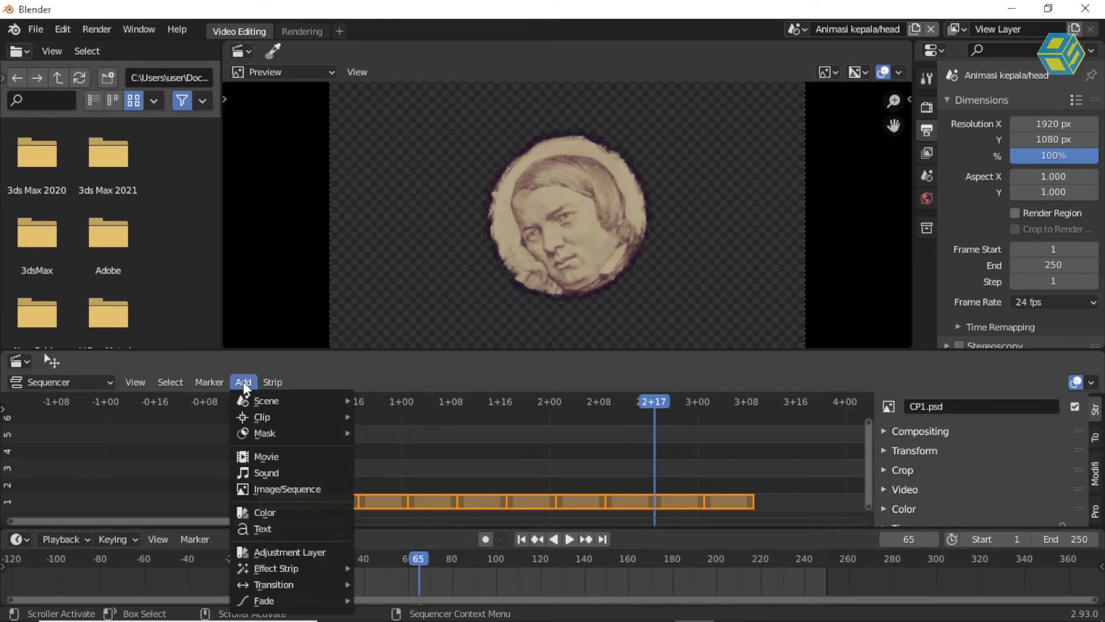
pyautogui.moveTo(285, 599)
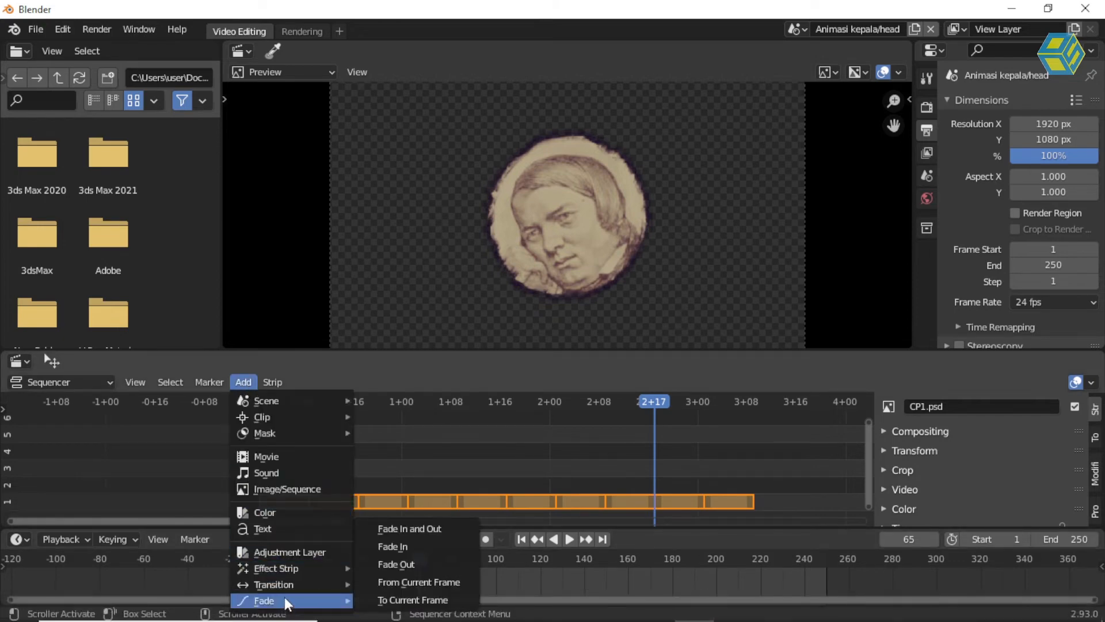
pyautogui.click(401, 535)
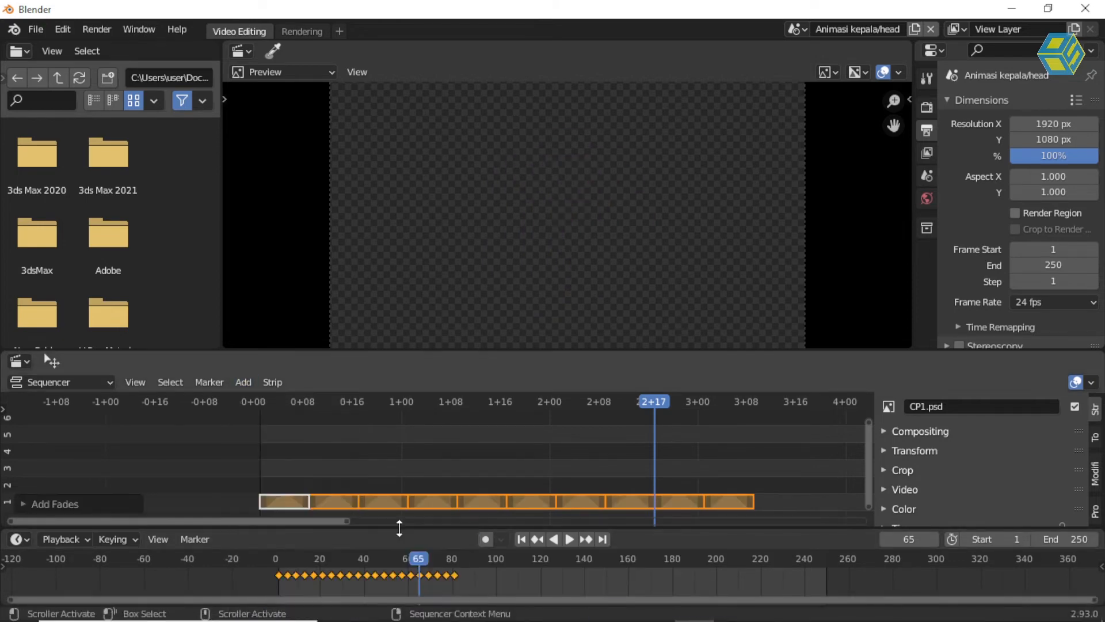
pyautogui.click(342, 451)
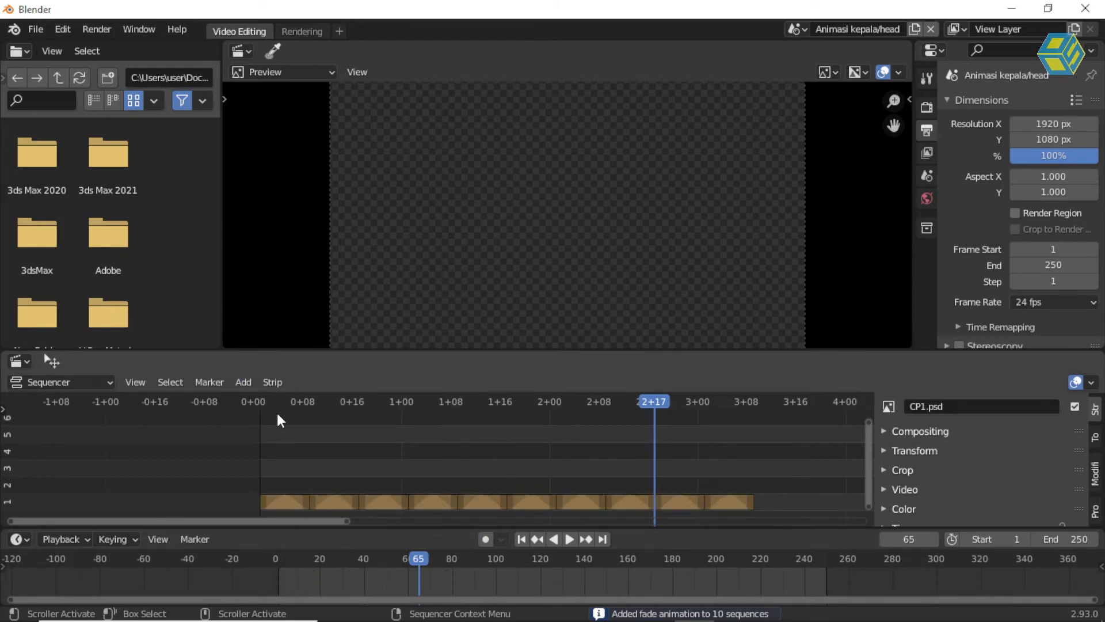
# Play the faded portrait sequence from its start to check the fades
pyautogui.click(265, 401)
pyautogui.press('space')
pyautogui.moveTo(265, 397); pyautogui.dragTo(292, 477)
pyautogui.press('space')
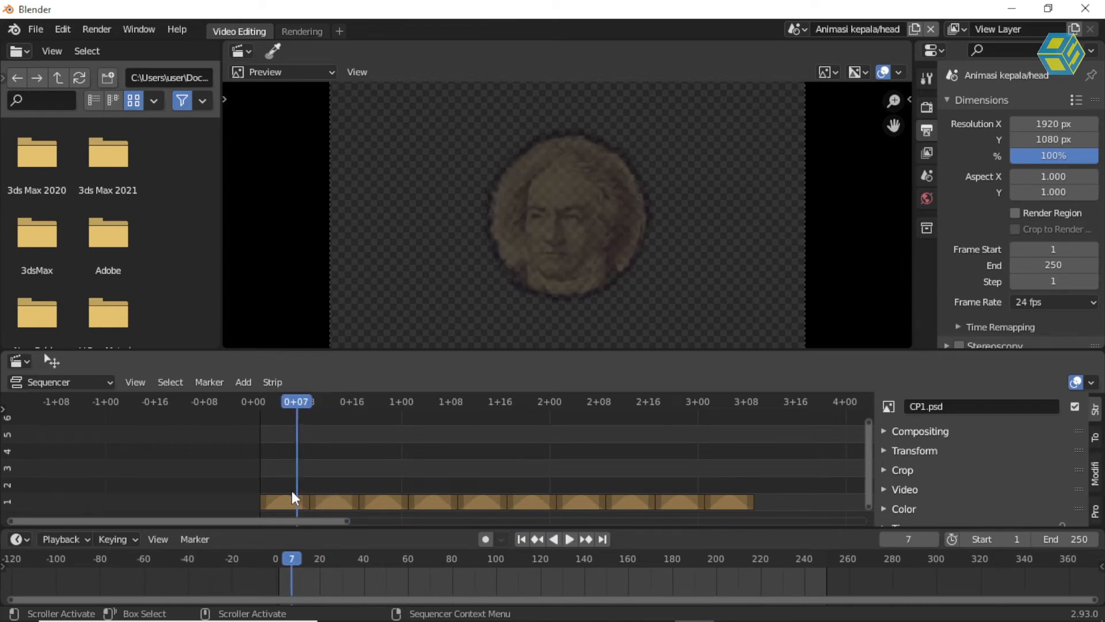
# Place CP1.psd on channel 2 and slide CP1.001 earlier on channel 1 so the two overlap by about three frames
pyautogui.scroll(2, 302, 478)
pyautogui.moveTo(282, 502); pyautogui.dragTo(307, 500)
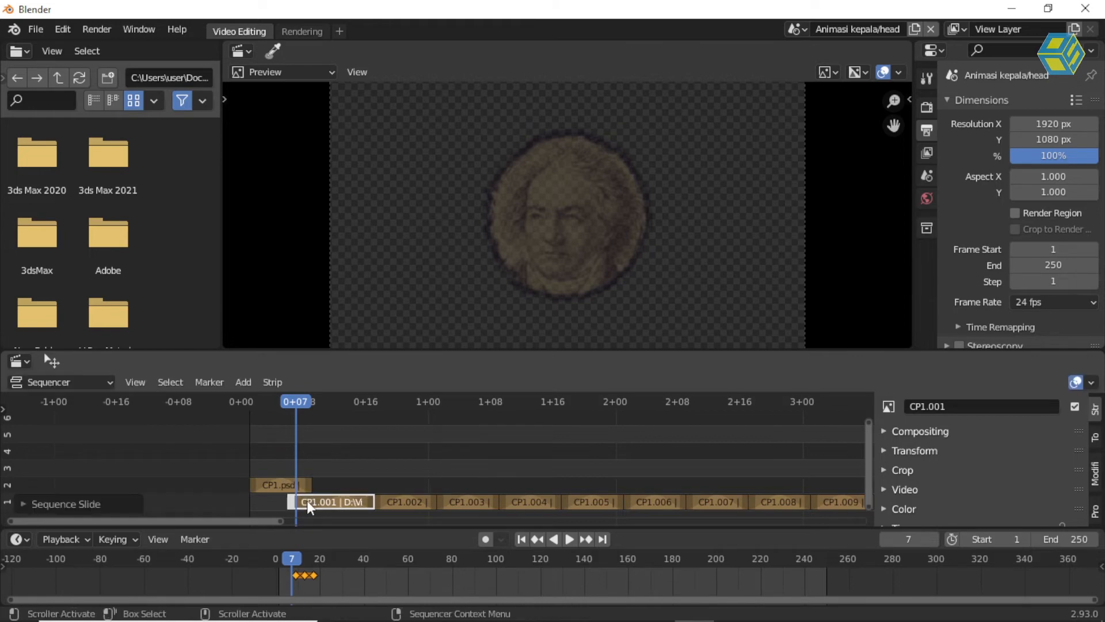
pyautogui.scroll(2, 339, 485)
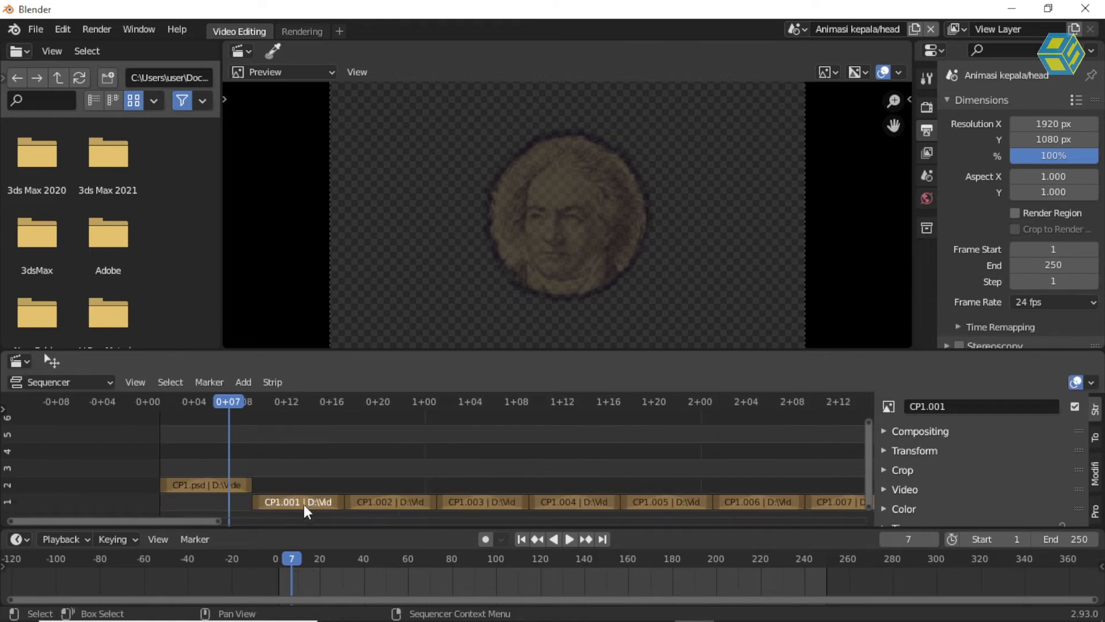
pyautogui.moveTo(296, 499); pyautogui.dragTo(260, 500)
# Slide CP1.002 through CP1.007 earlier, alternating between channels 2 and 1, so each overlaps the preceding strip by about two frames
pyautogui.moveTo(377, 502); pyautogui.dragTo(319, 491)
pyautogui.moveTo(467, 504); pyautogui.dragTo(386, 508)
pyautogui.moveTo(553, 501); pyautogui.dragTo(449, 483)
pyautogui.moveTo(645, 505); pyautogui.dragTo(518, 512)
pyautogui.moveTo(748, 506); pyautogui.dragTo(603, 489)
pyautogui.scroll(-1, 742, 495)
pyautogui.moveTo(763, 499); pyautogui.dragTo(629, 498)
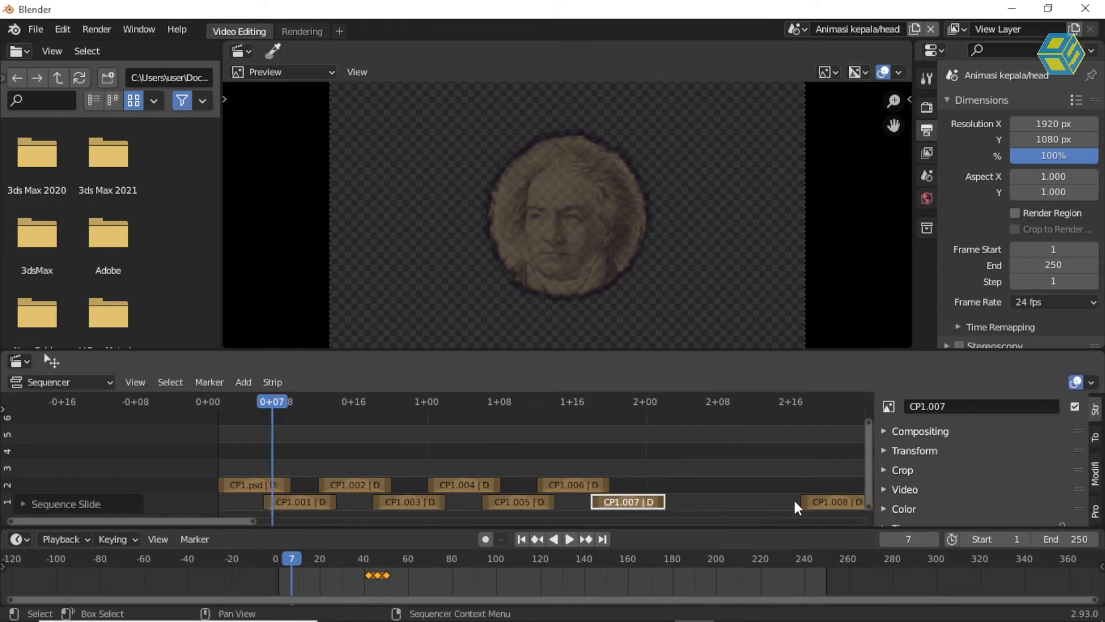
pyautogui.moveTo(814, 502); pyautogui.dragTo(697, 484)
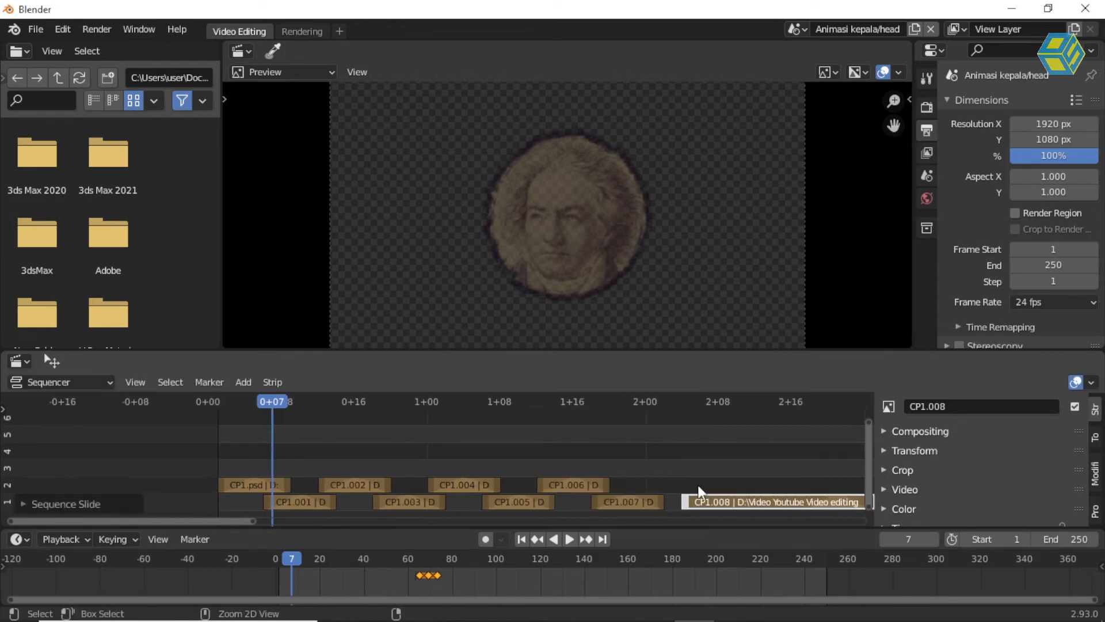
pyautogui.hotkey('ctrl', 'z')
pyautogui.moveTo(730, 494); pyautogui.dragTo(578, 494, button='middle')
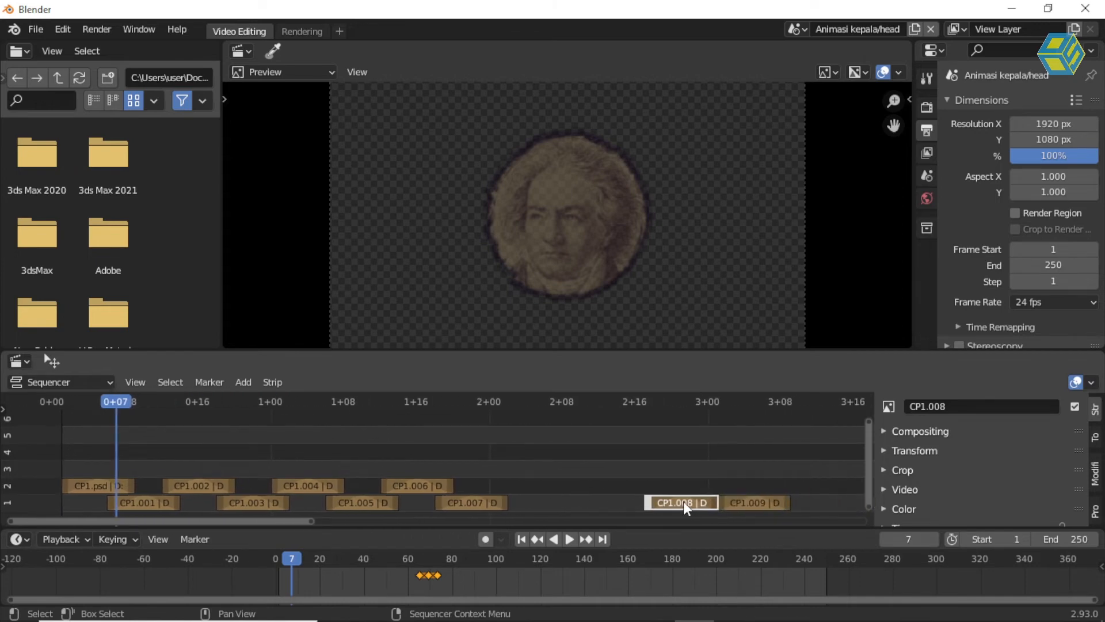
pyautogui.press('g')
pyautogui.press('Escape')
pyautogui.press('g')
pyautogui.click(661, 503)
pyautogui.hotkey('ctrl', 'z')
# Slide CP1.008 onto channel 2 and CP1.009 earlier on channel 1, each overlapping the preceding strip by about two frames
pyautogui.click(686, 483)
pyautogui.click(686, 507)
pyautogui.press('g')
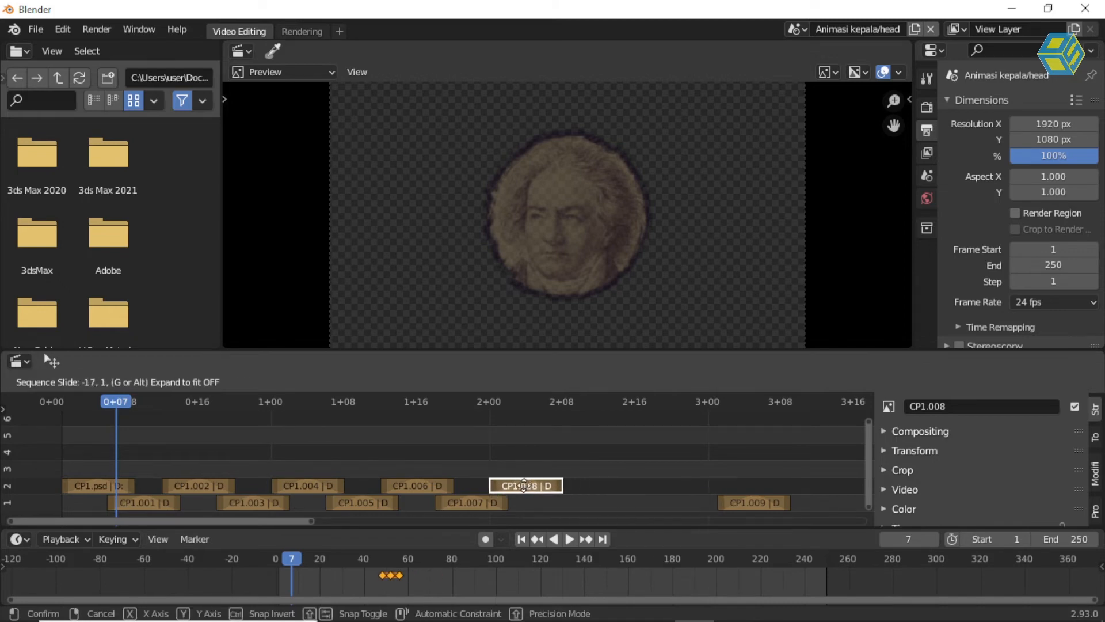
pyautogui.click(720, 494)
pyautogui.click(757, 510)
pyautogui.press('g')
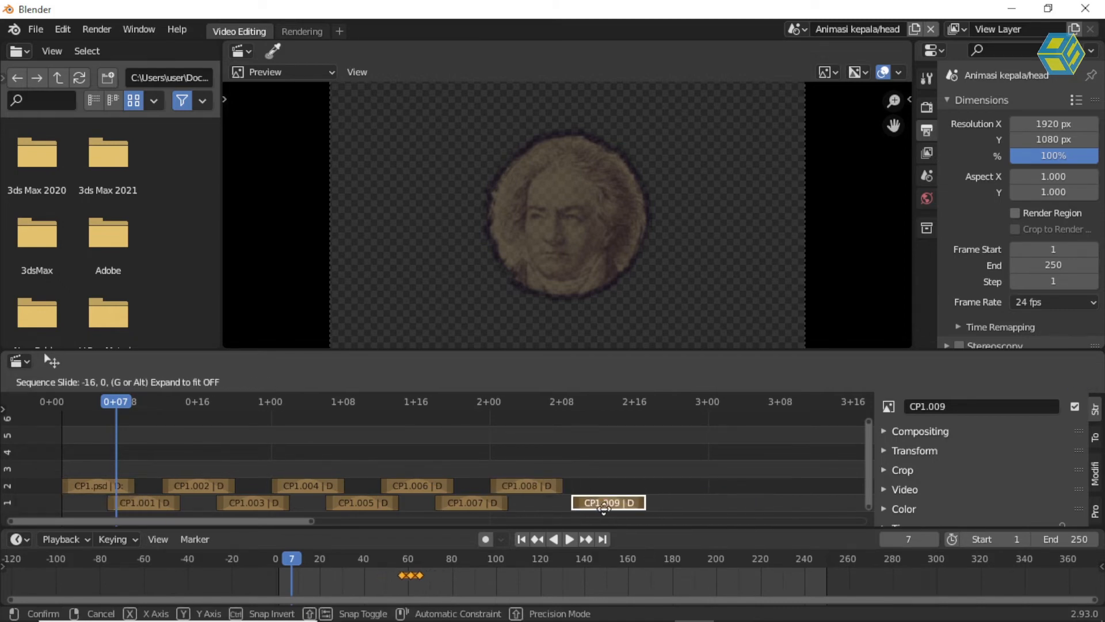
pyautogui.click(573, 485)
pyautogui.moveTo(590, 462); pyautogui.dragTo(765, 435, button='middle')
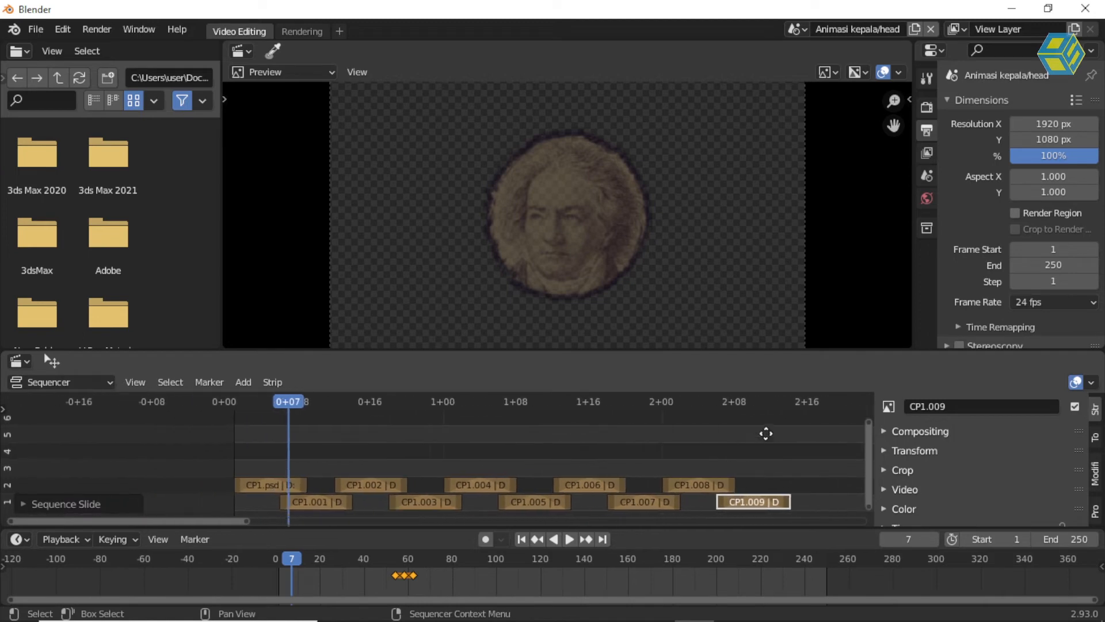
# Play the overlapping portrait strips repeatedly, from frame 0 and from an early point, to check the crossfades
pyautogui.scroll(-5, 464, 430)
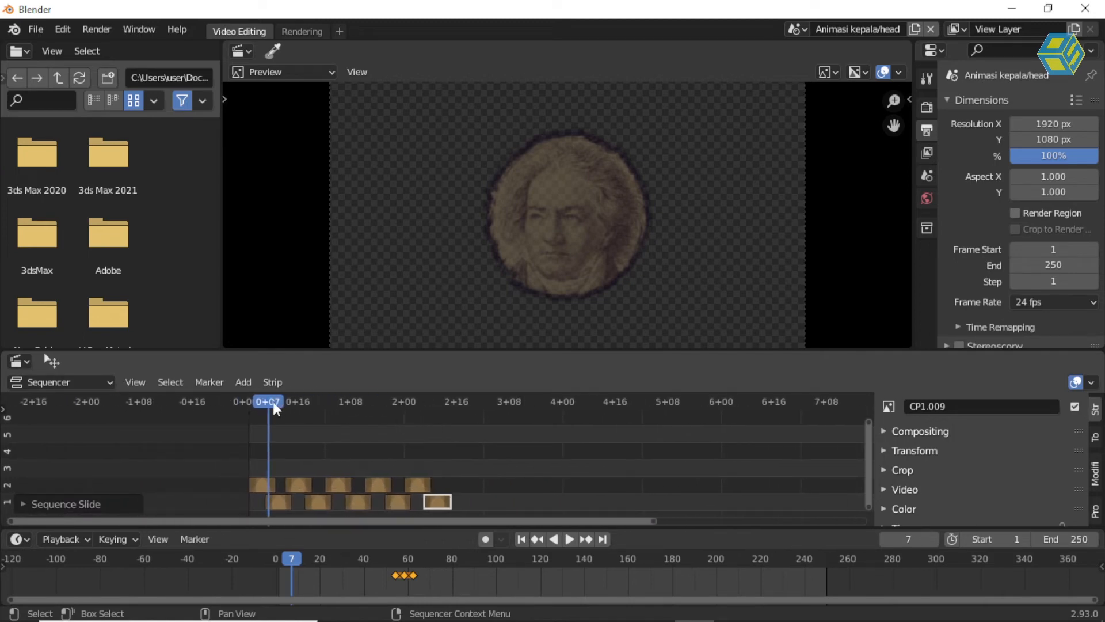
pyautogui.moveTo(273, 402); pyautogui.dragTo(248, 404)
pyautogui.press('space')
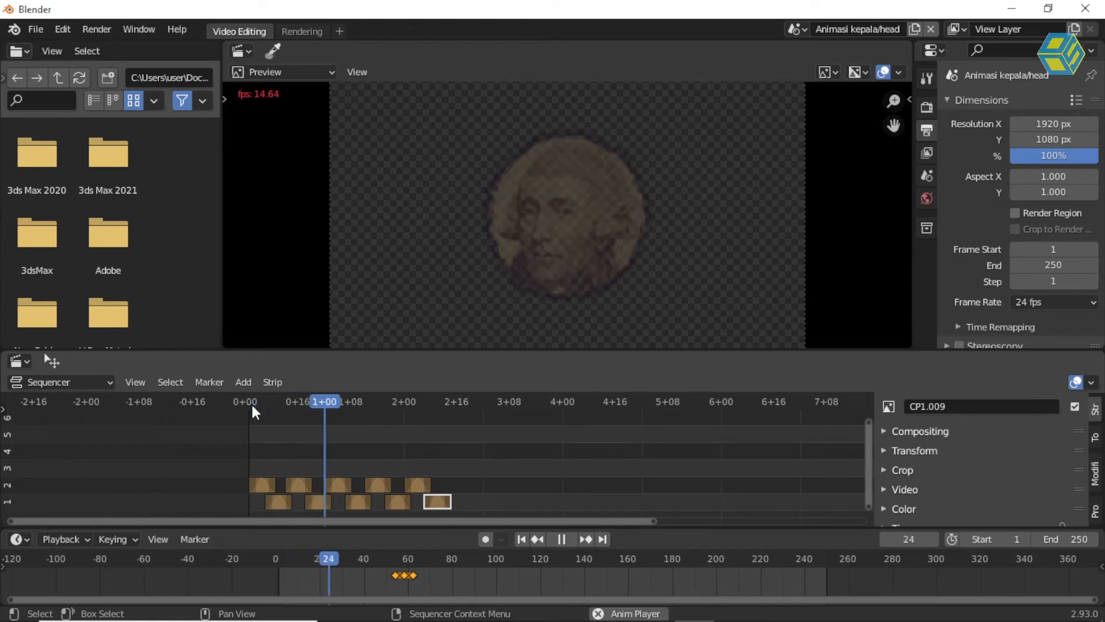
pyautogui.press('space')
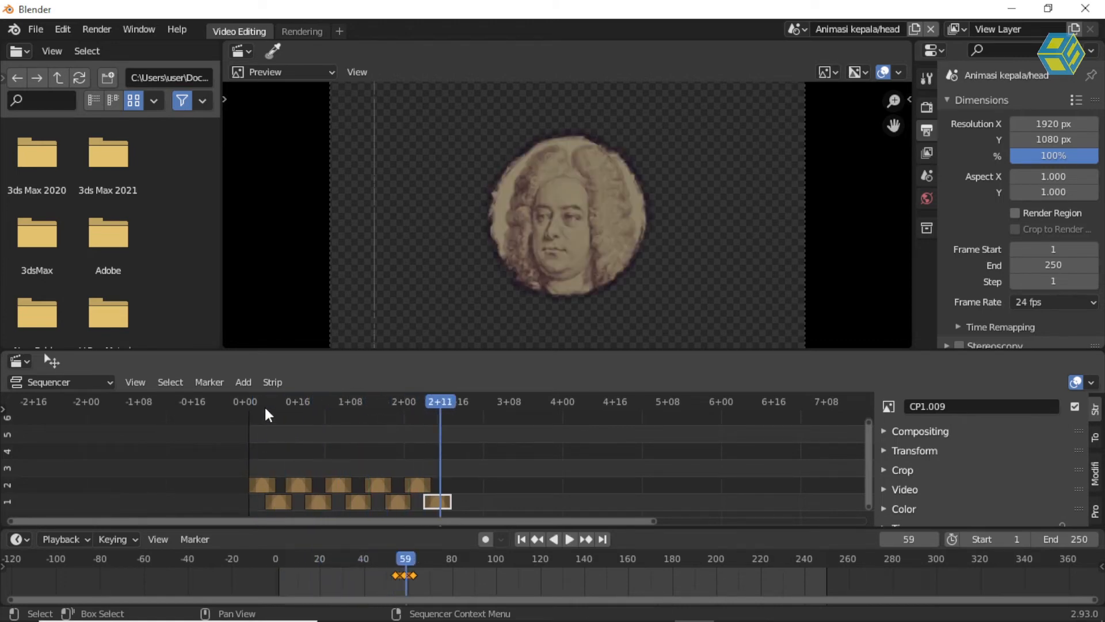
pyautogui.click(243, 407)
pyautogui.press('space')
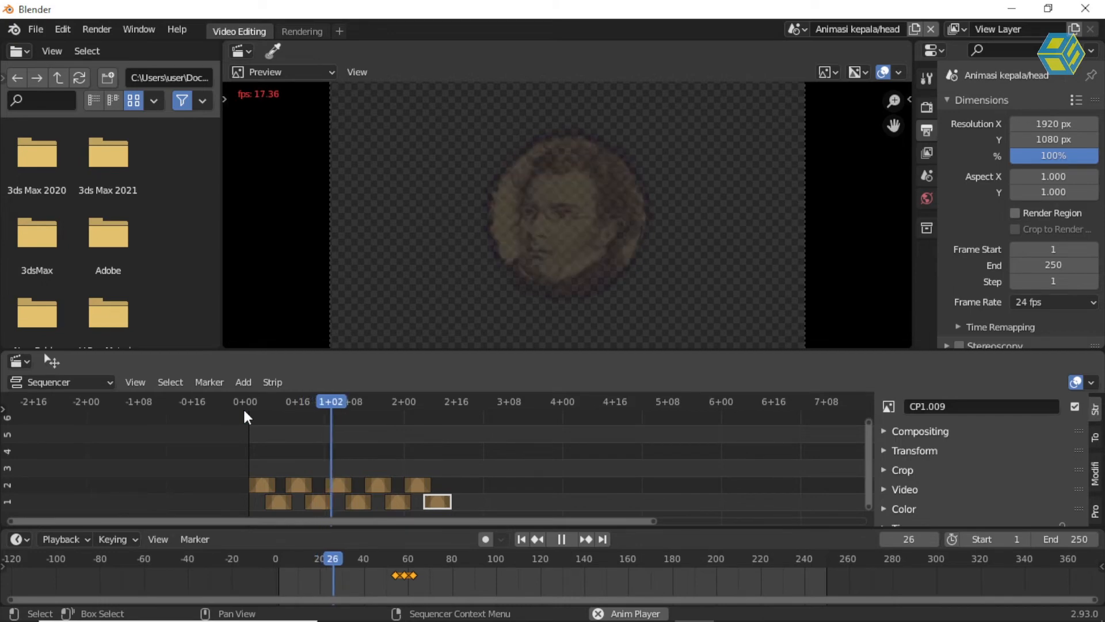
pyautogui.press('space')
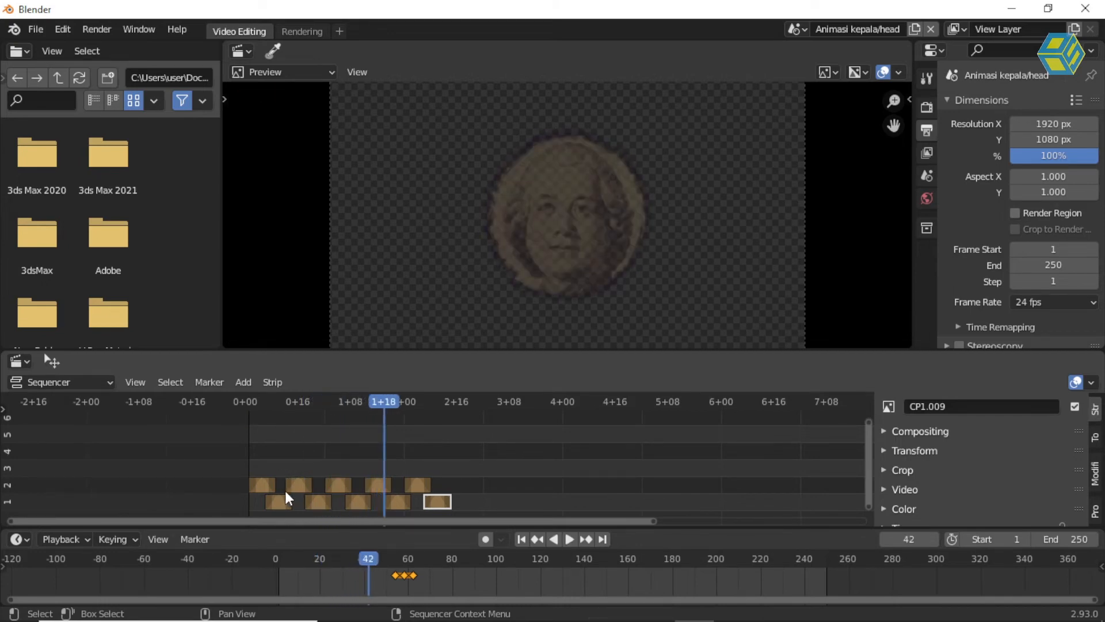
pyautogui.moveTo(309, 403); pyautogui.dragTo(286, 417)
pyautogui.press('space')
pyautogui.press('space')
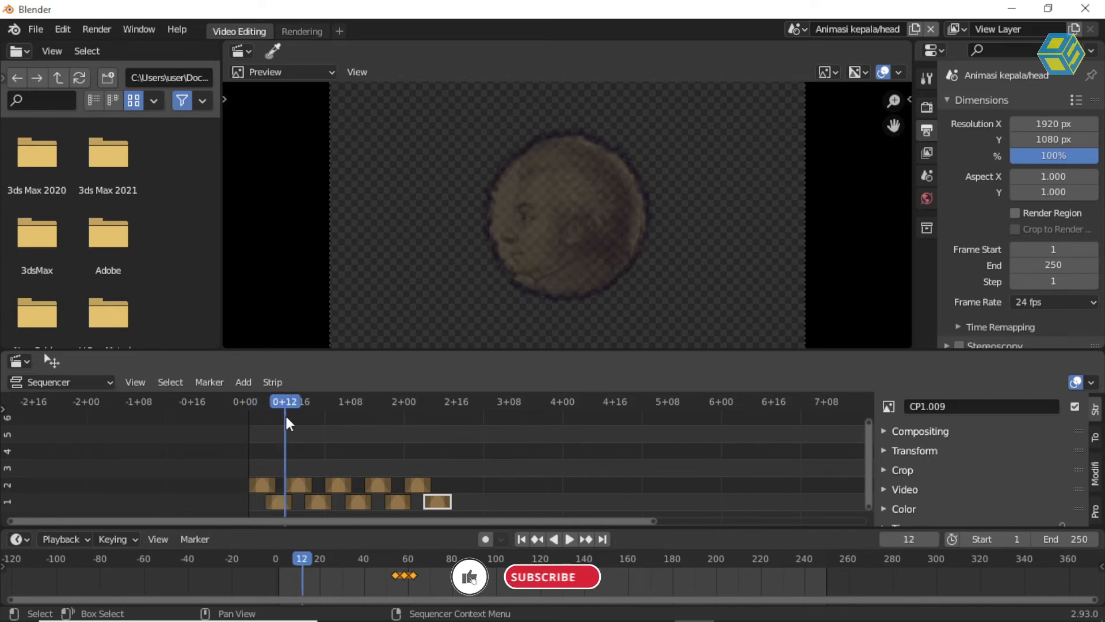
# Scrub to the end of the portrait sequence and back to frame 7 to check its length, selecting CP1.psd
pyautogui.scroll(-1, 530, 454)
pyautogui.scroll(-6, 532, 459)
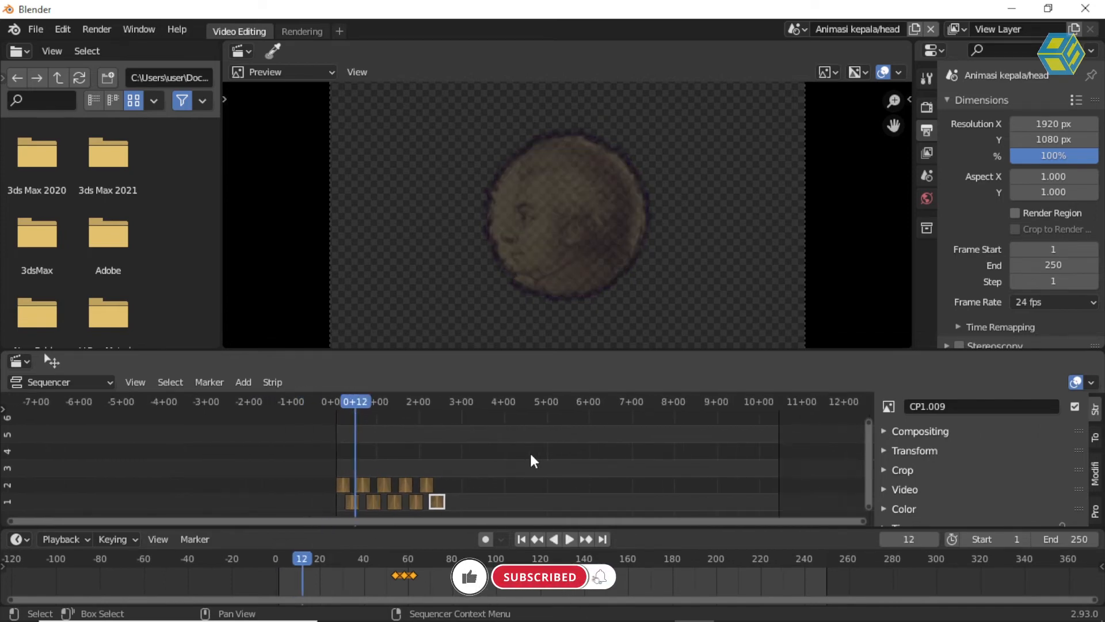
pyautogui.scroll(6, 449, 472)
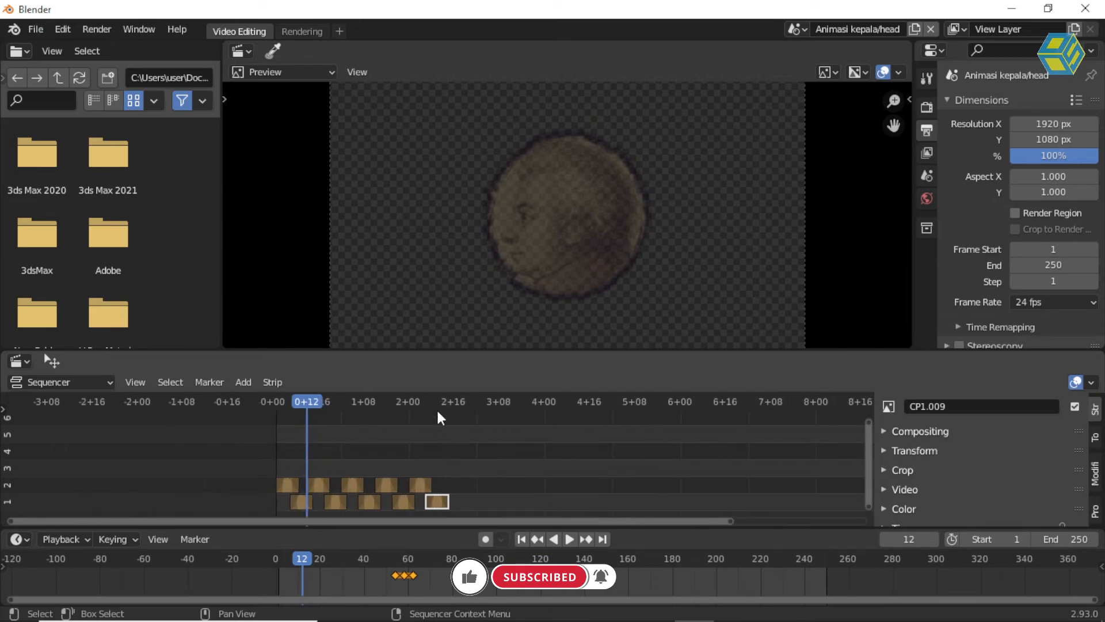
pyautogui.moveTo(455, 403); pyautogui.dragTo(449, 399)
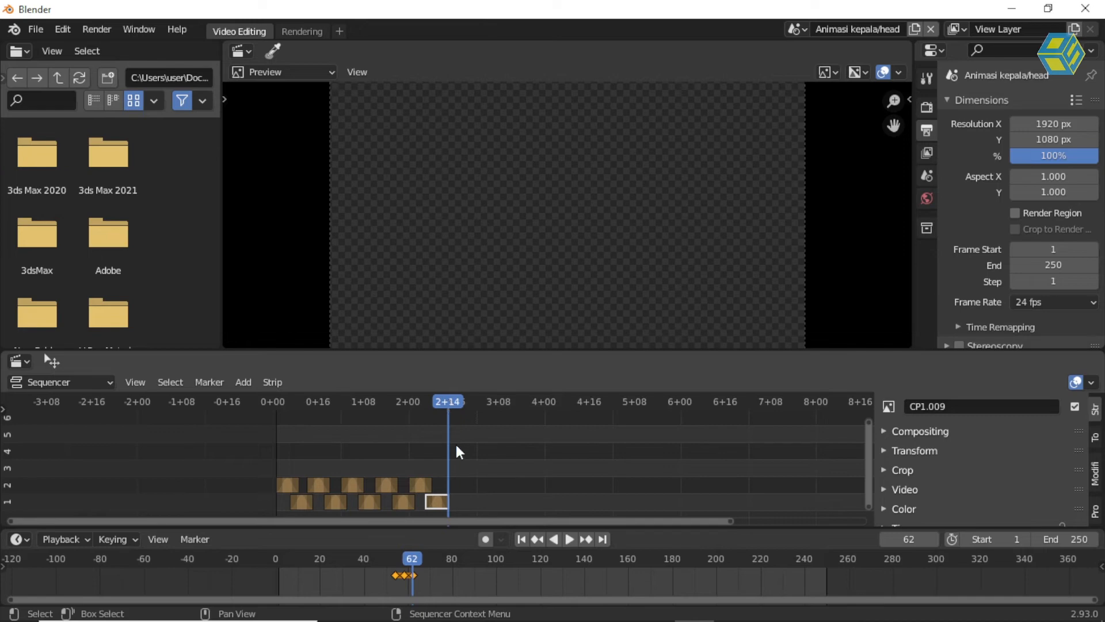
pyautogui.moveTo(442, 402); pyautogui.dragTo(293, 399)
pyautogui.moveTo(314, 461); pyautogui.dragTo(335, 459, button='middle')
pyautogui.click(311, 489)
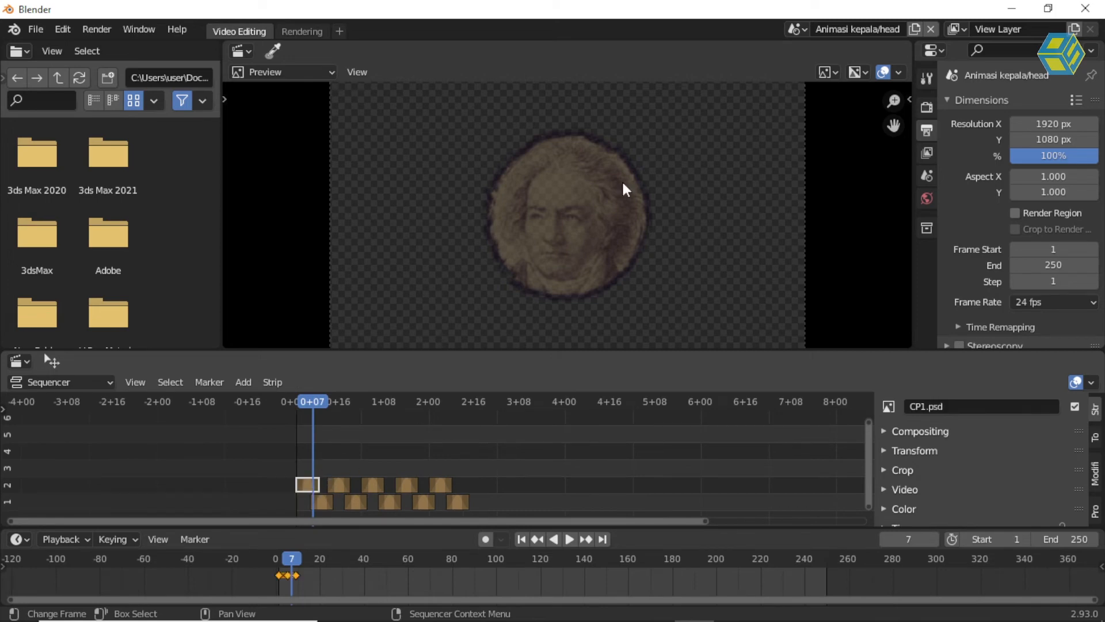
# Switch from the portrait animation to the main scene named Scene and enlarge the sequencer area
pyautogui.click(797, 29)
pyautogui.click(817, 69)
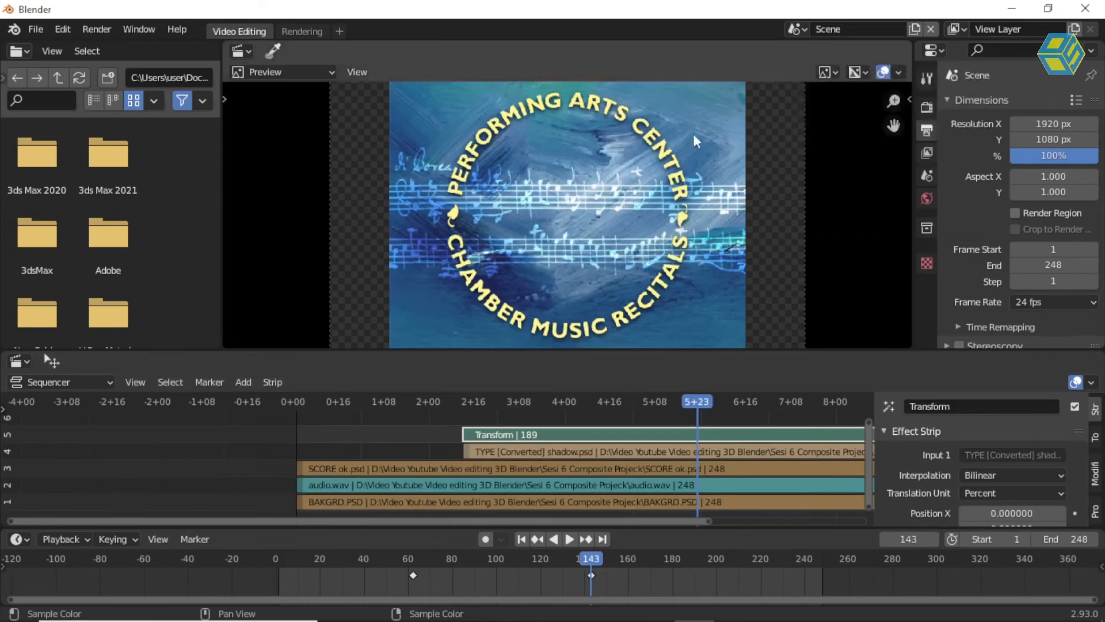
pyautogui.moveTo(681, 351); pyautogui.dragTo(685, 291)
pyautogui.moveTo(688, 394); pyautogui.dragTo(482, 399, button='middle')
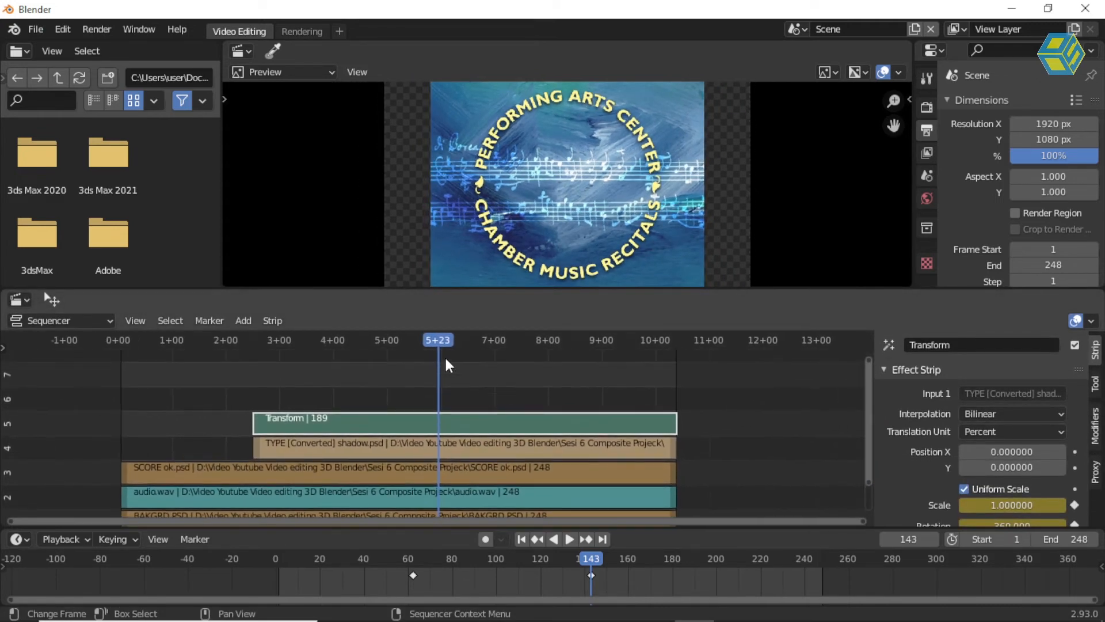
# Add the Animasi kepala/head scene as a strip on channel 6, starting at frame 145
pyautogui.moveTo(421, 345); pyautogui.dragTo(444, 349)
pyautogui.press('space')
pyautogui.click(243, 320)
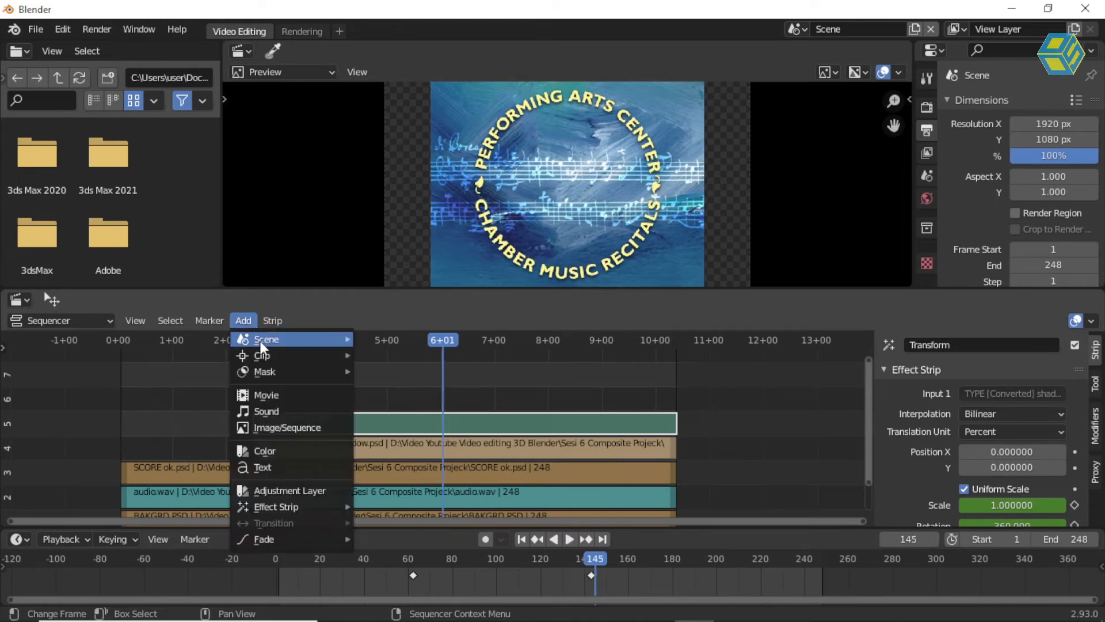
pyautogui.moveTo(261, 344)
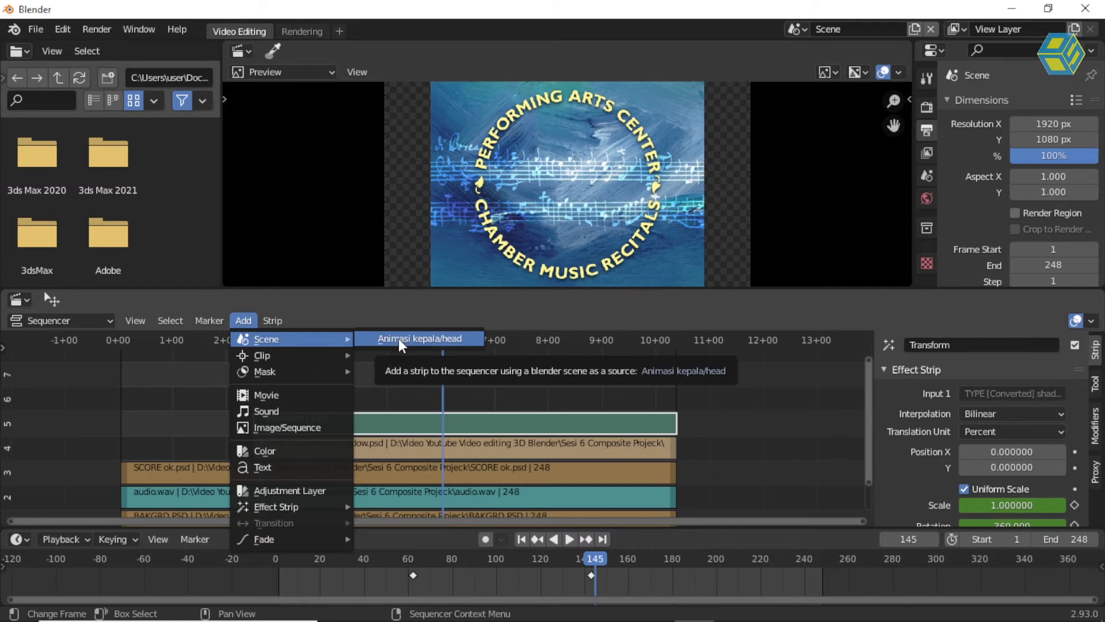
pyautogui.click(797, 29)
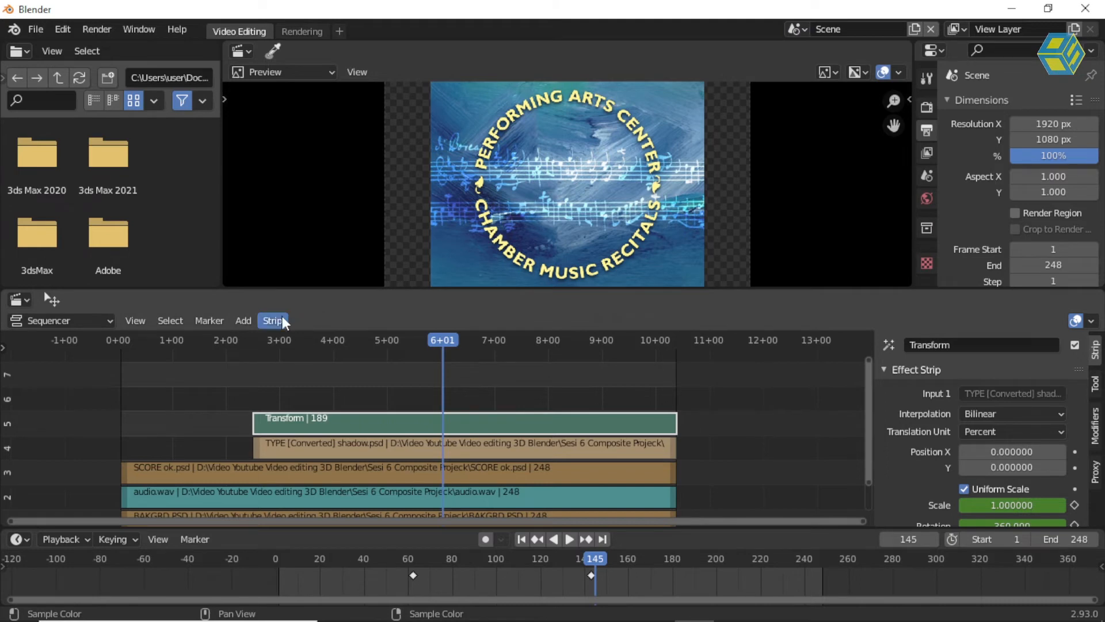
pyautogui.click(245, 323)
pyautogui.moveTo(253, 339)
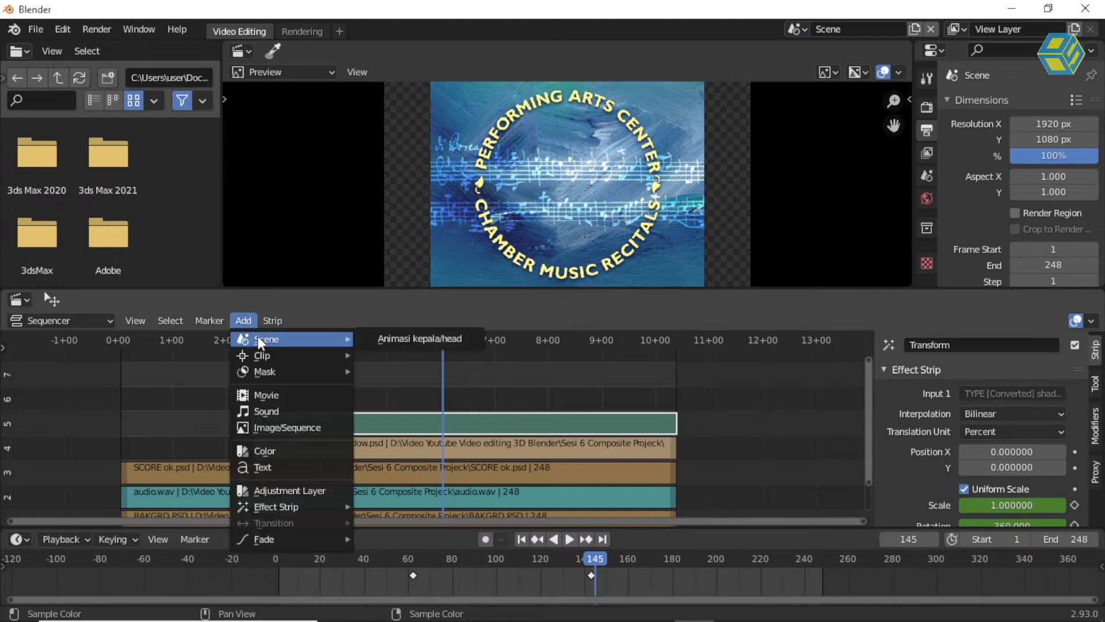
pyautogui.click(383, 340)
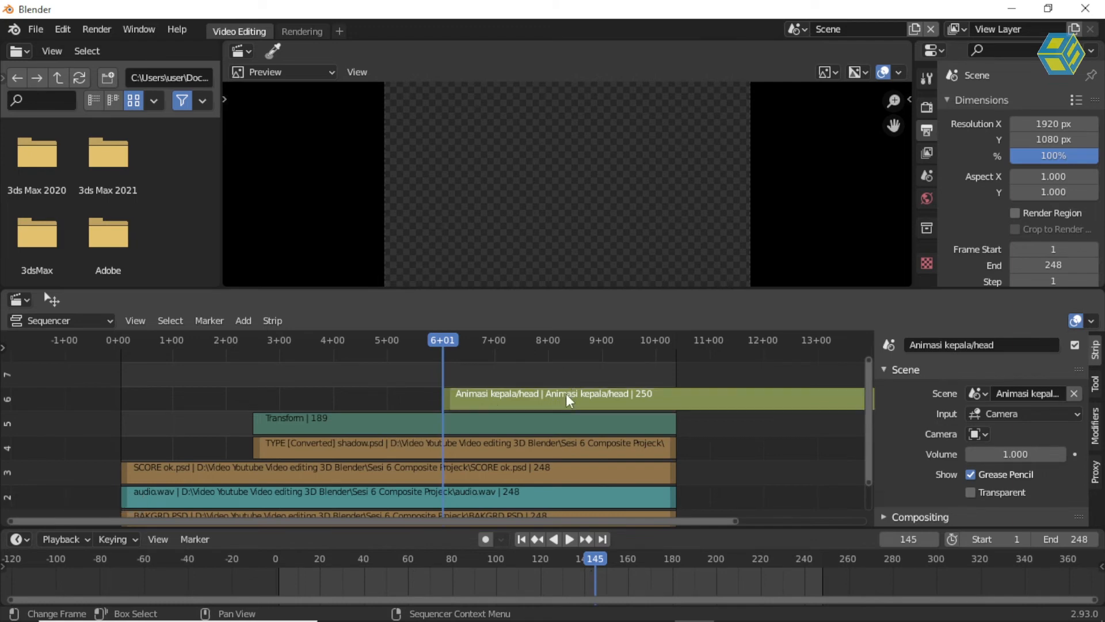
# Set the Animasi kepala/head strip's input to Sequencer and preview the portrait at frame 149
pyautogui.press('space')
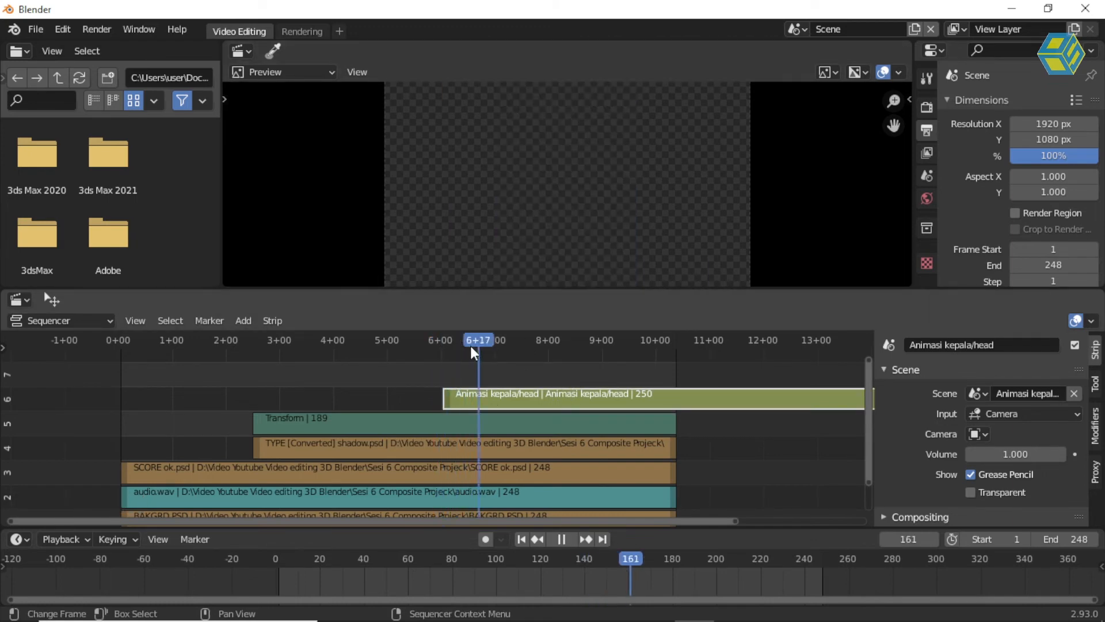
pyautogui.press('Escape')
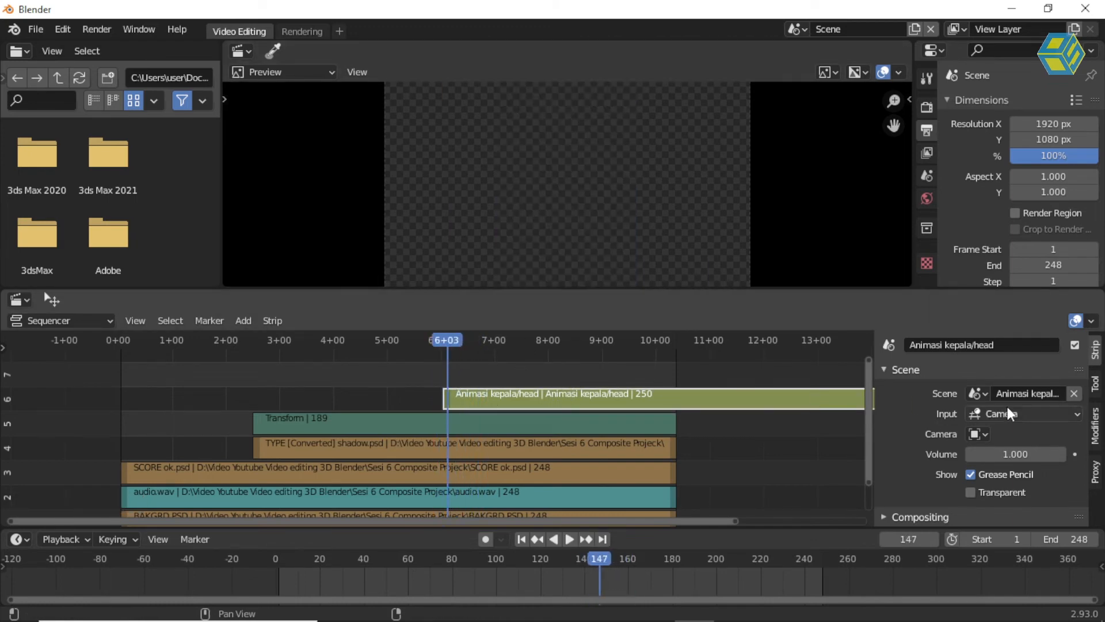
pyautogui.click(996, 416)
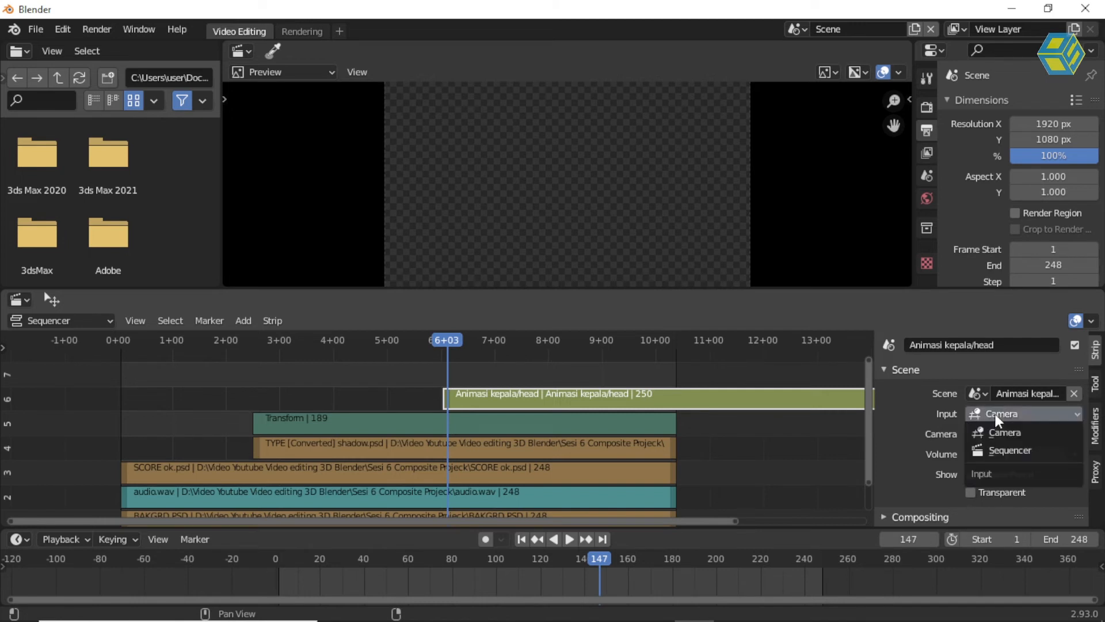
pyautogui.click(1012, 452)
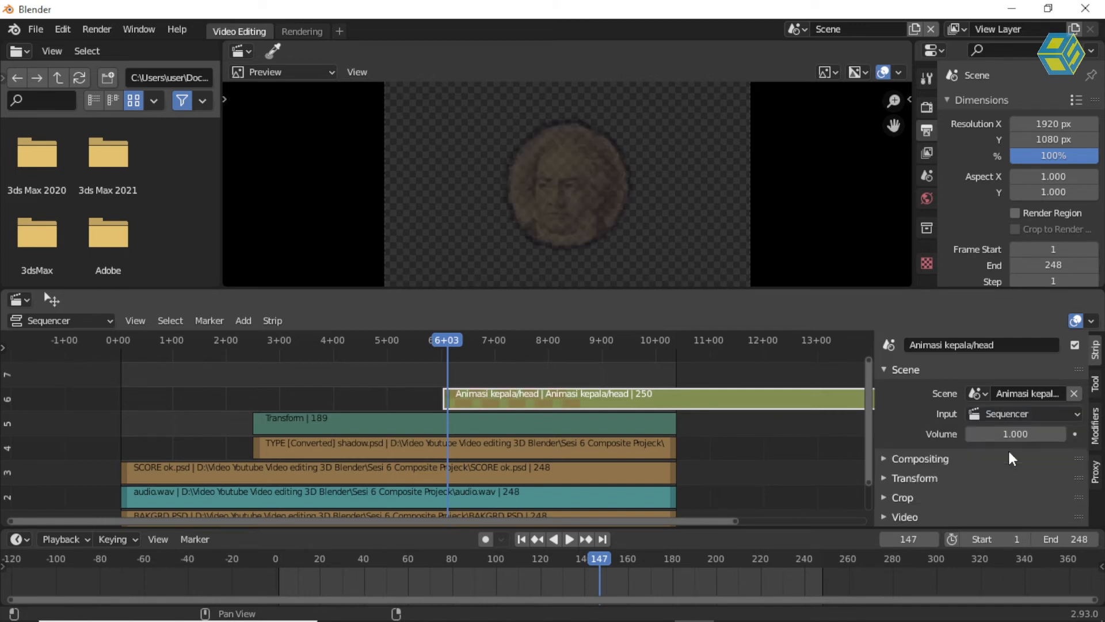
pyautogui.moveTo(446, 340)
pyautogui.mouseDown()
pyautogui.moveTo(466, 338)
pyautogui.moveTo(452, 341)
pyautogui.mouseUp()
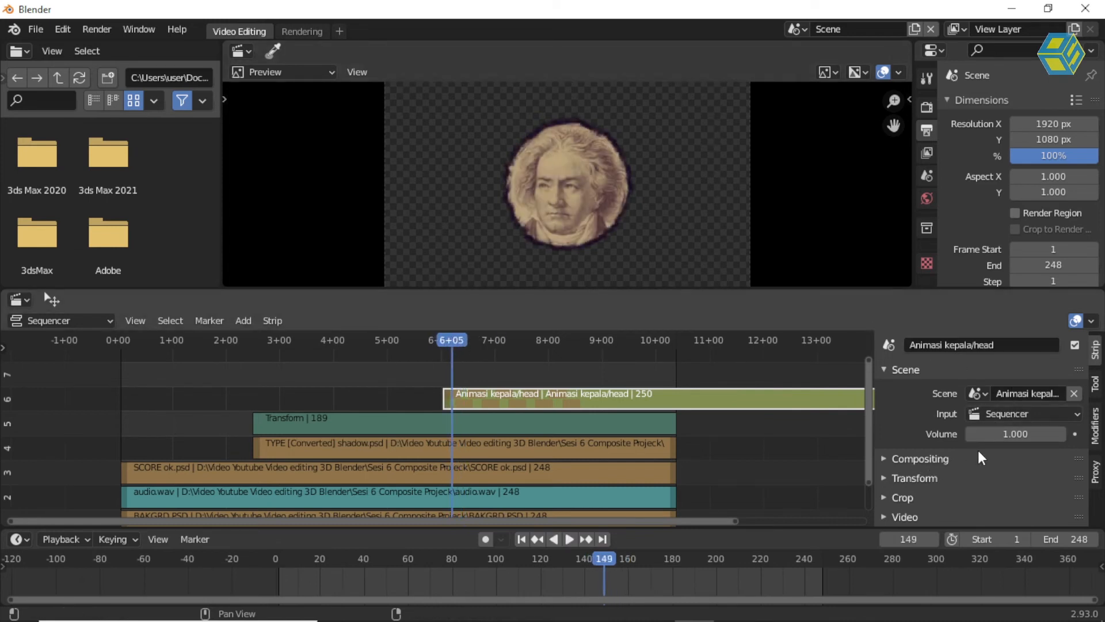
# Set the Animasi kepala/head strip's blend mode to Alpha Over and play the composite
pyautogui.click(892, 464)
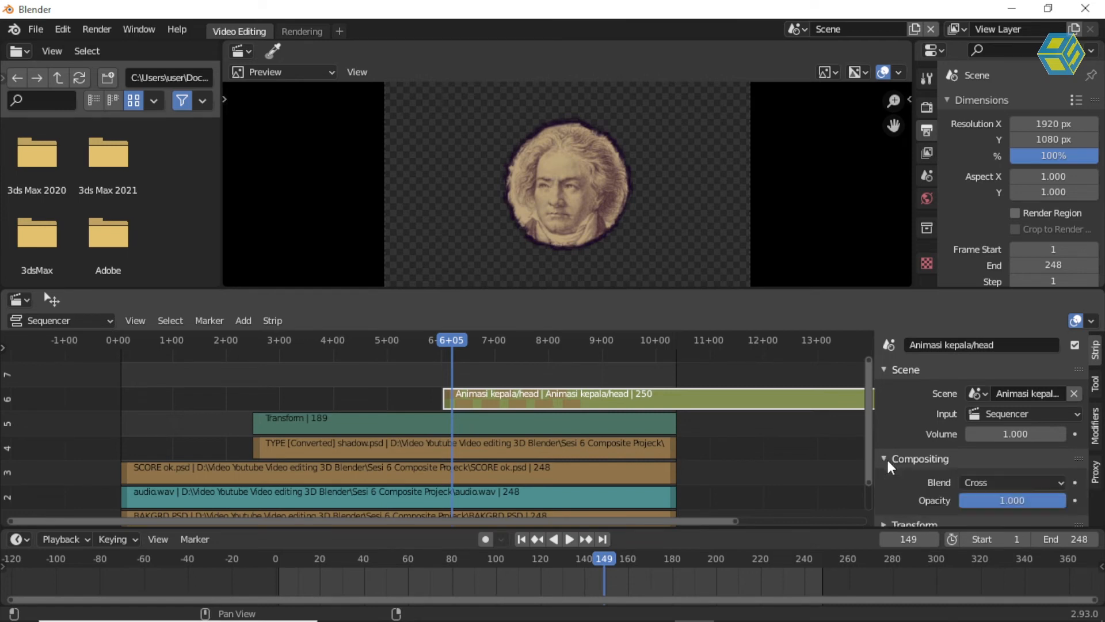
pyautogui.click(1002, 483)
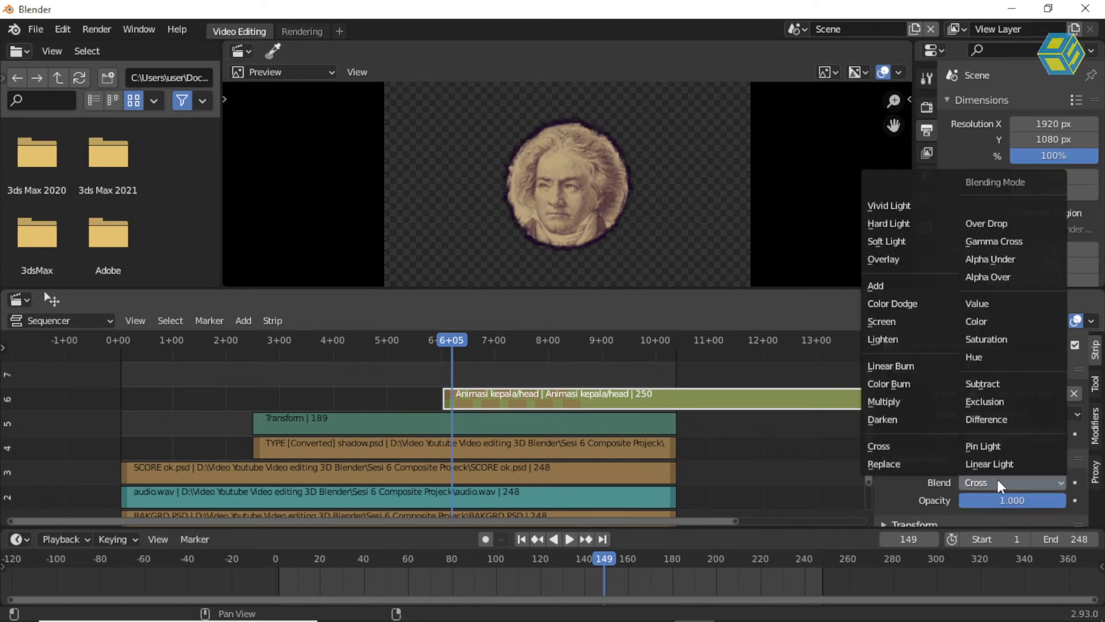
pyautogui.click(990, 278)
pyautogui.press('space')
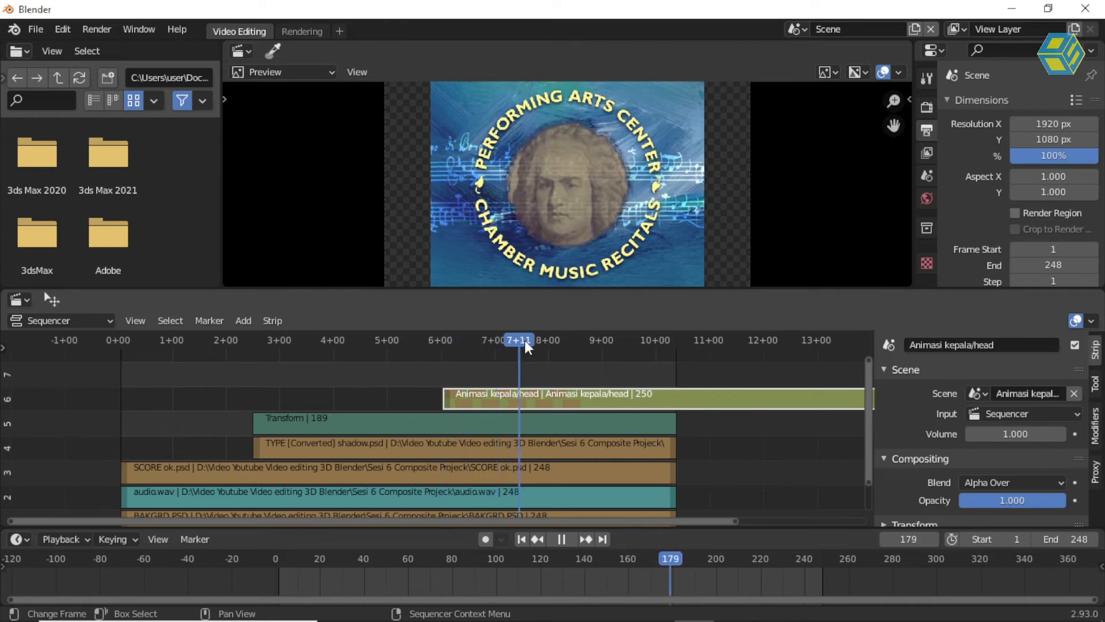
pyautogui.press('space')
# Enlarge the sequencer area and alternate between the main and Animasi kepala/head scenes to compare the portrait sequence with the scene strip's length
pyautogui.scroll(2, 501, 396)
pyautogui.scroll(-2, 501, 396)
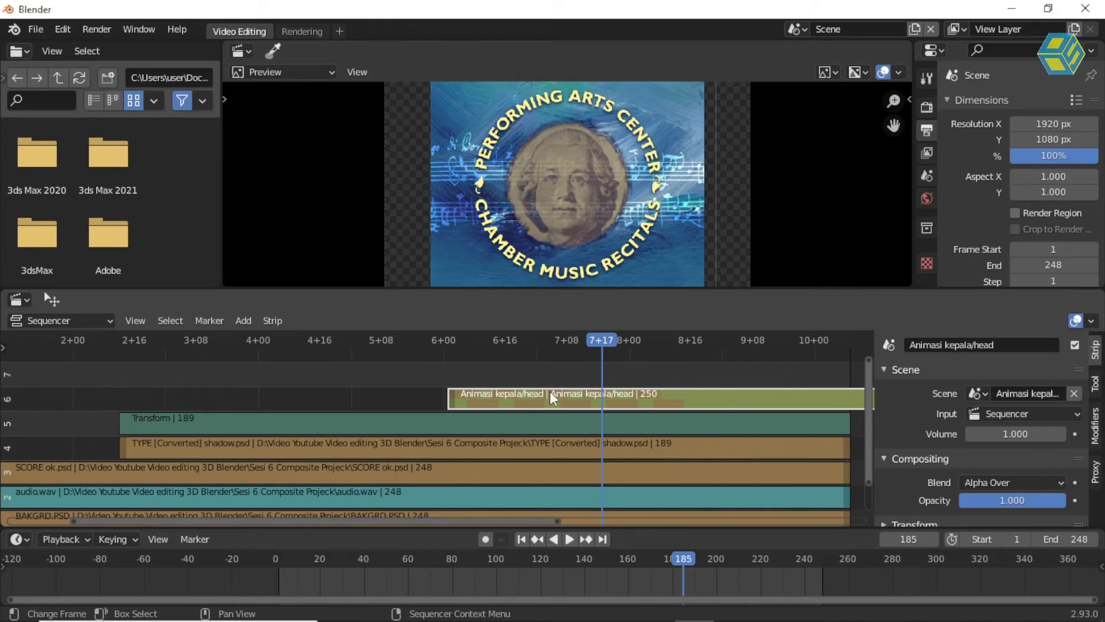
pyautogui.moveTo(525, 286); pyautogui.dragTo(522, 213)
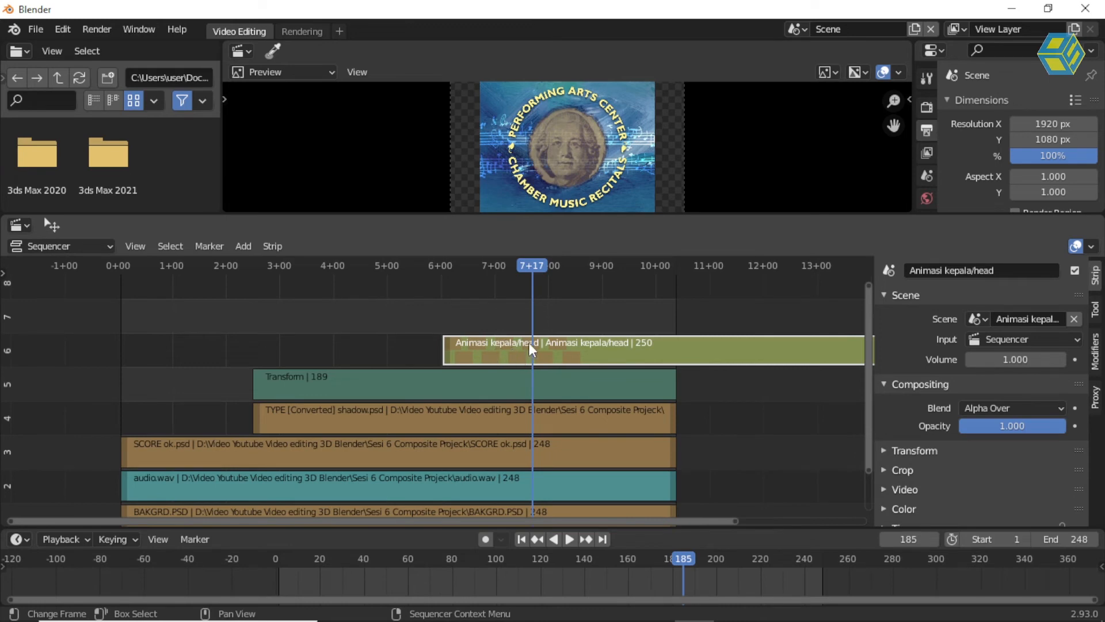
pyautogui.click(797, 29)
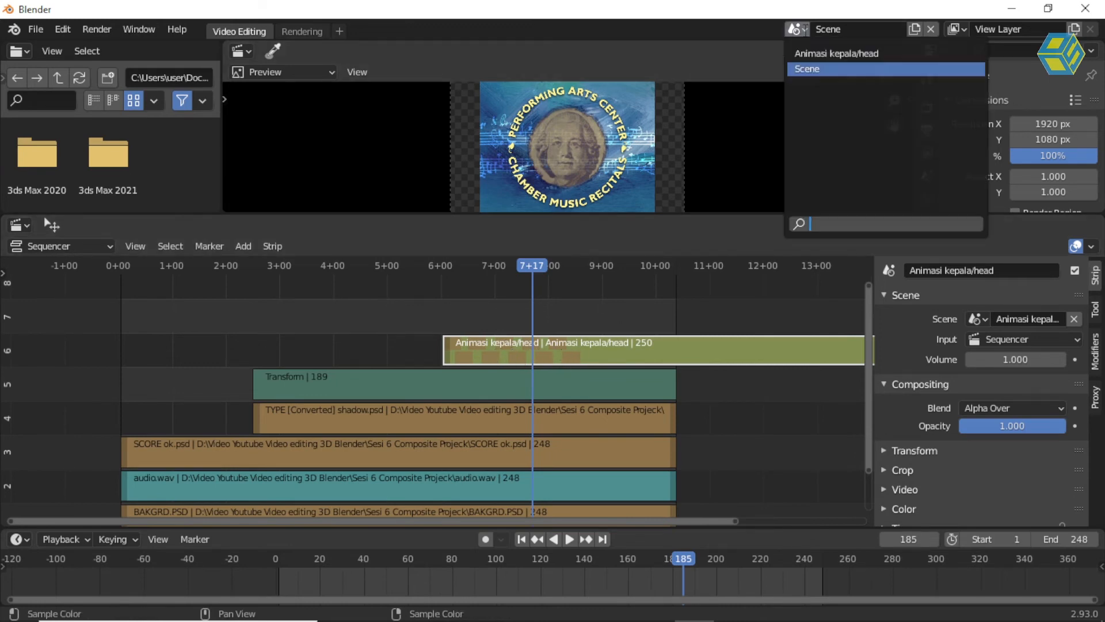
pyautogui.click(808, 54)
pyautogui.moveTo(129, 490); pyautogui.dragTo(196, 449, button='middle')
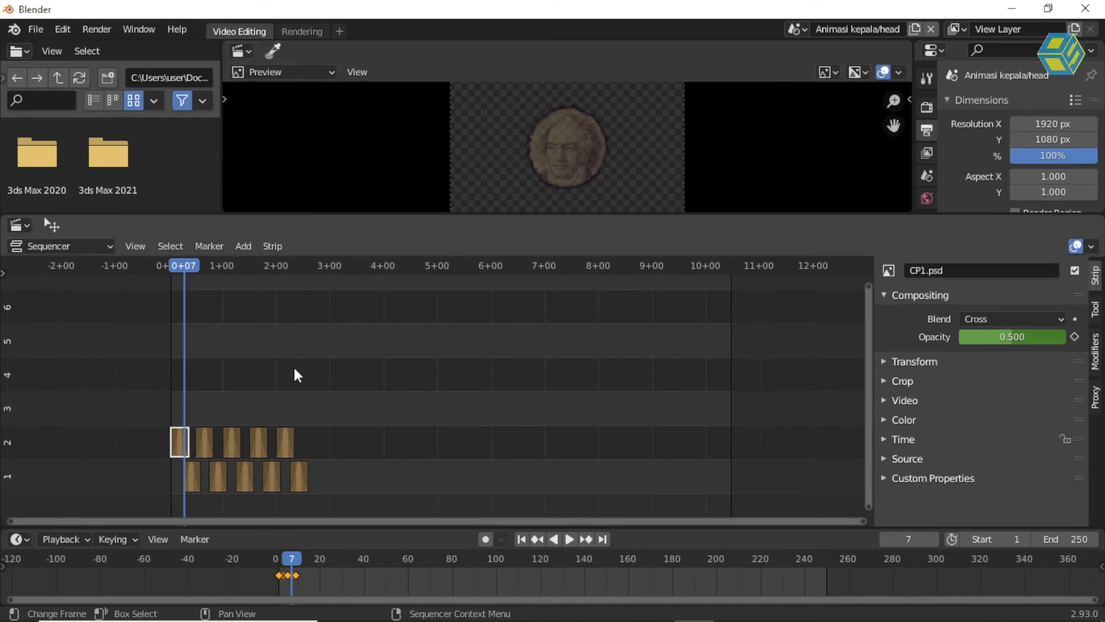
pyautogui.click(799, 30)
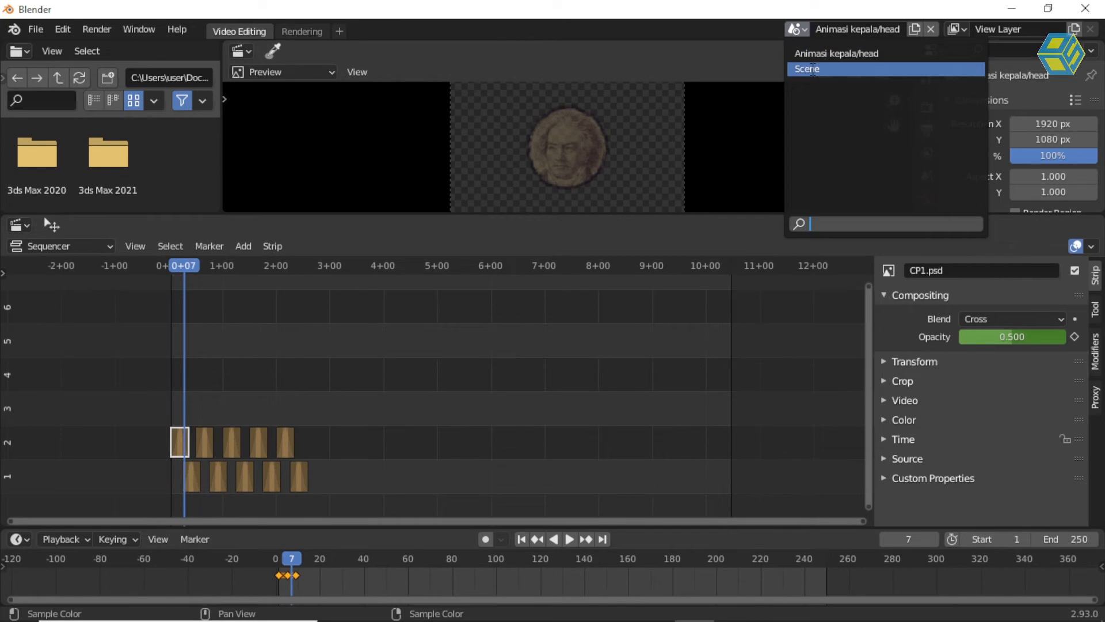
pyautogui.click(807, 68)
pyautogui.moveTo(702, 311); pyautogui.dragTo(375, 359, button='middle')
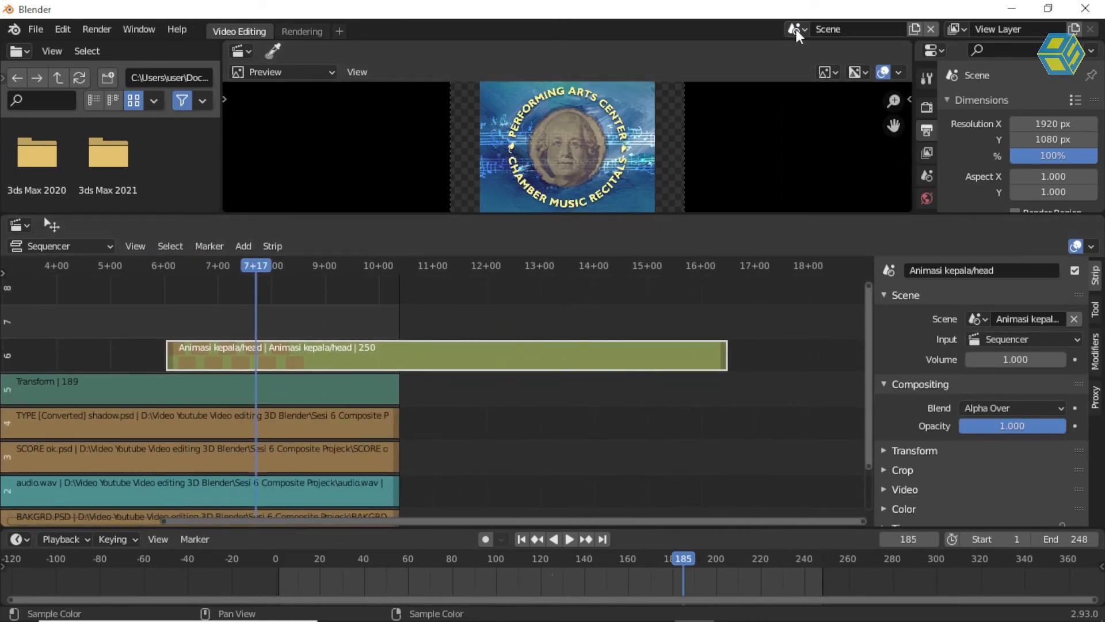
pyautogui.click(800, 30)
pyautogui.click(811, 50)
pyautogui.press('Home')
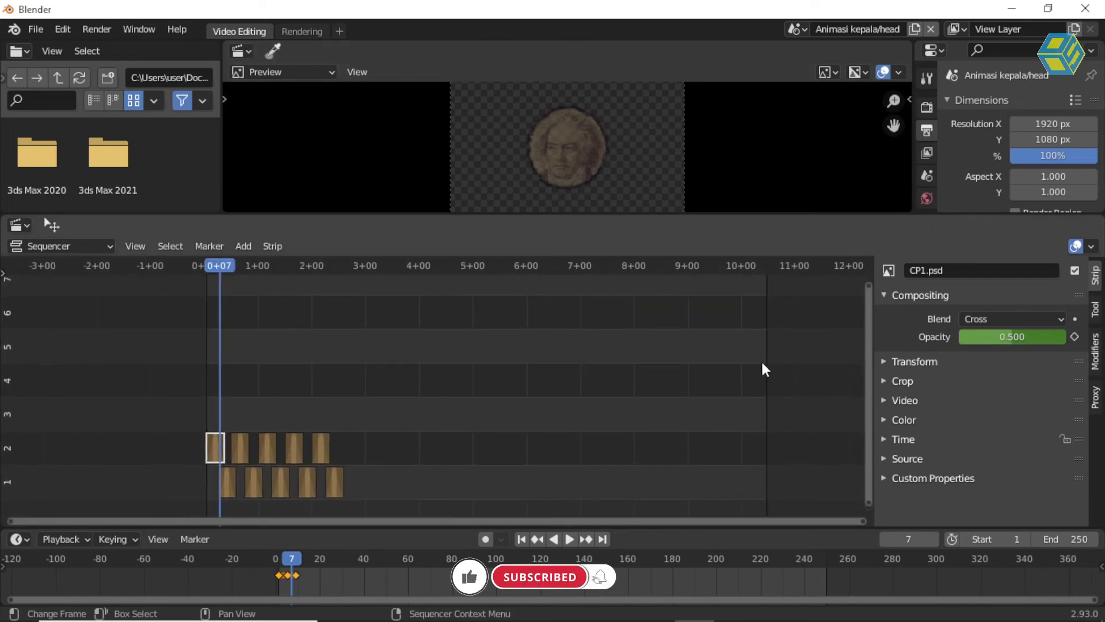
pyautogui.click(794, 29)
pyautogui.click(807, 69)
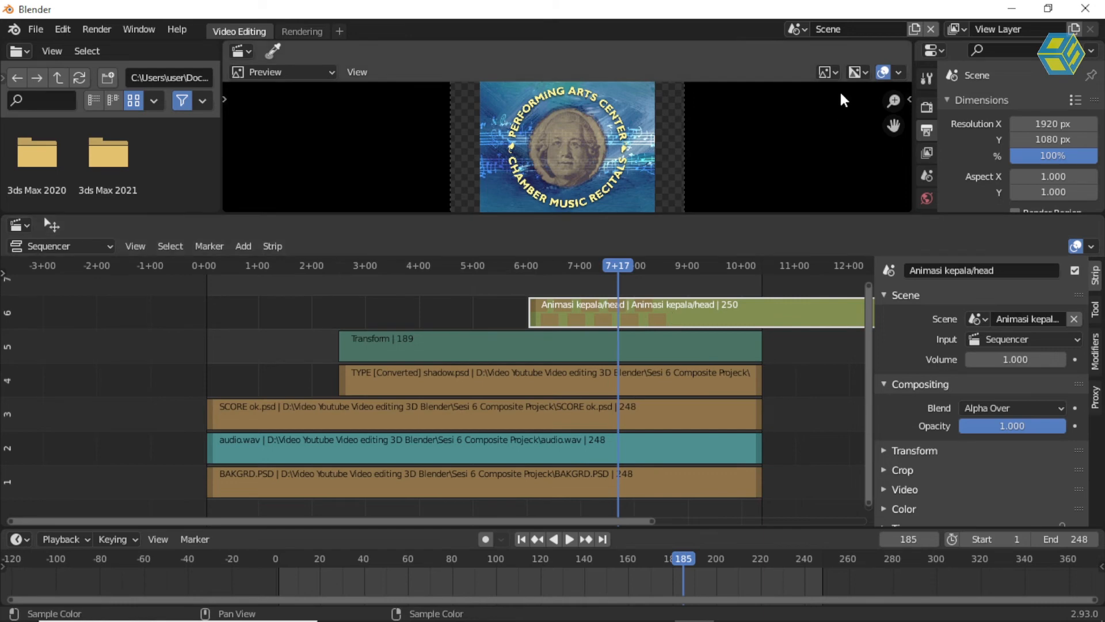
pyautogui.click(797, 29)
pyautogui.click(836, 53)
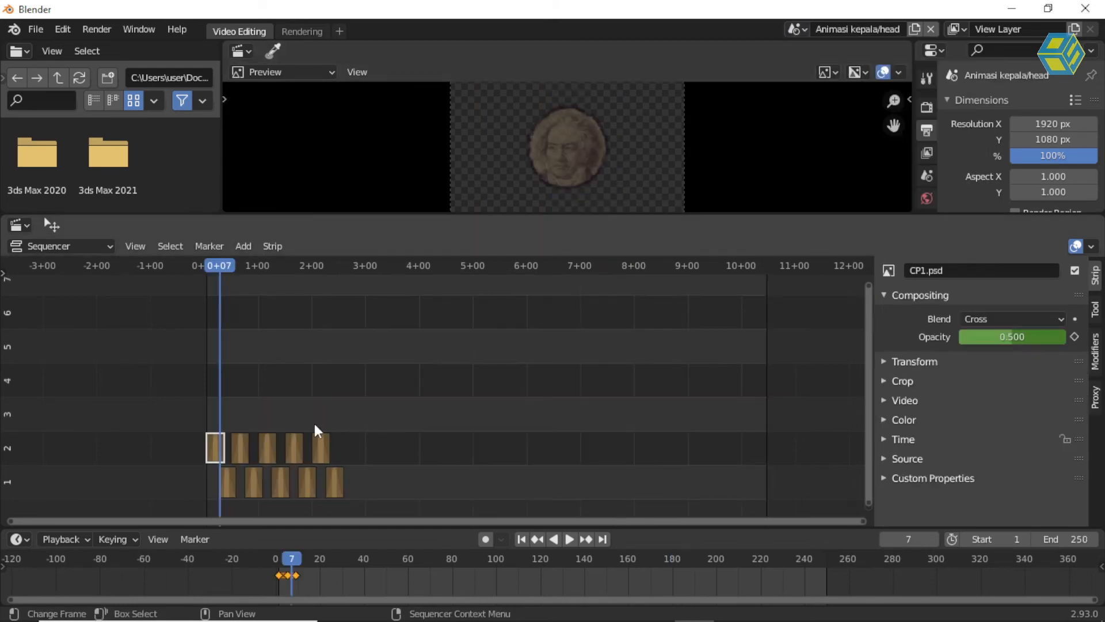
pyautogui.click(798, 29)
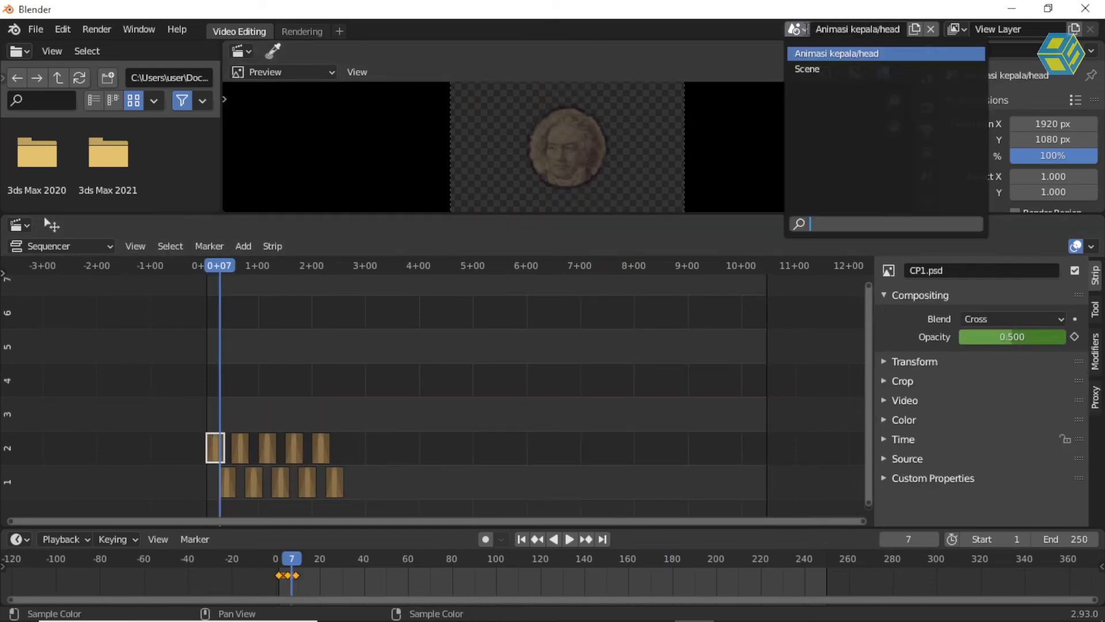
pyautogui.click(807, 68)
# Trim the end of the Animasi kepala/head strip back to frame 206, where the portrait sequence ends
pyautogui.moveTo(726, 316); pyautogui.dragTo(390, 347, button='middle')
pyautogui.scroll(2, 651, 351)
pyautogui.moveTo(825, 350); pyautogui.dragTo(349, 360)
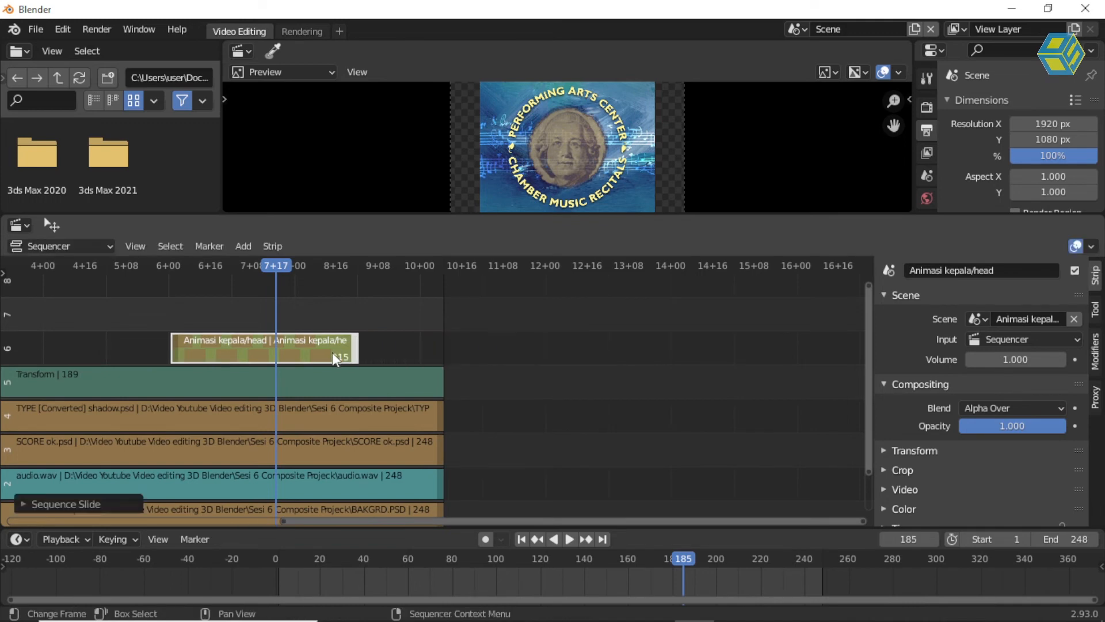
pyautogui.moveTo(336, 360); pyautogui.dragTo(407, 384, button='middle')
pyautogui.scroll(4, 419, 371)
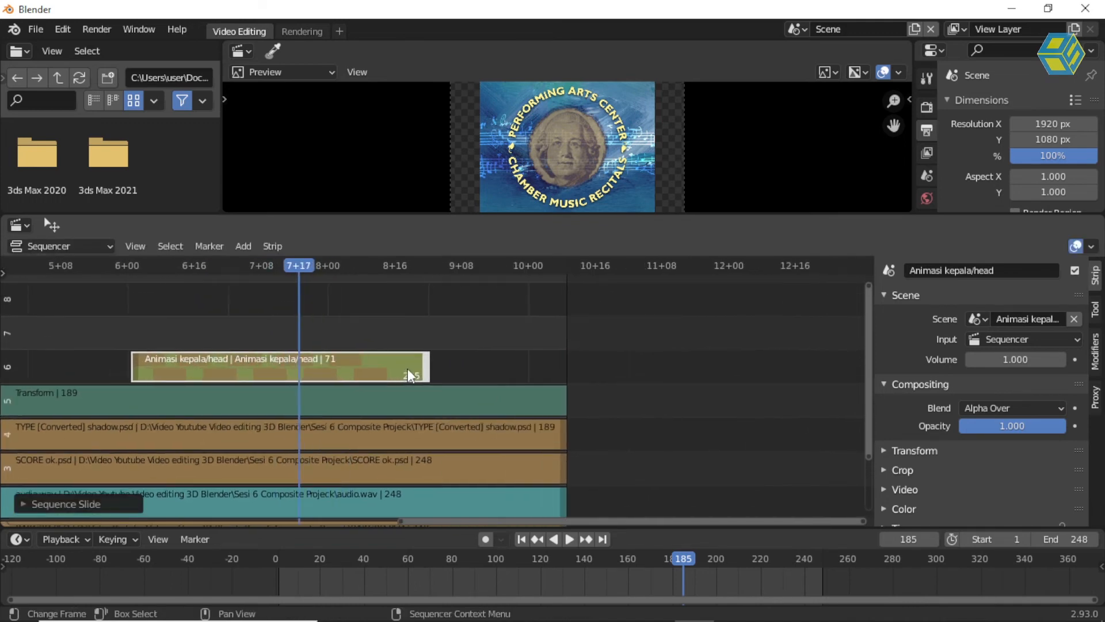
pyautogui.moveTo(422, 373); pyautogui.dragTo(366, 365)
pyautogui.click(364, 363)
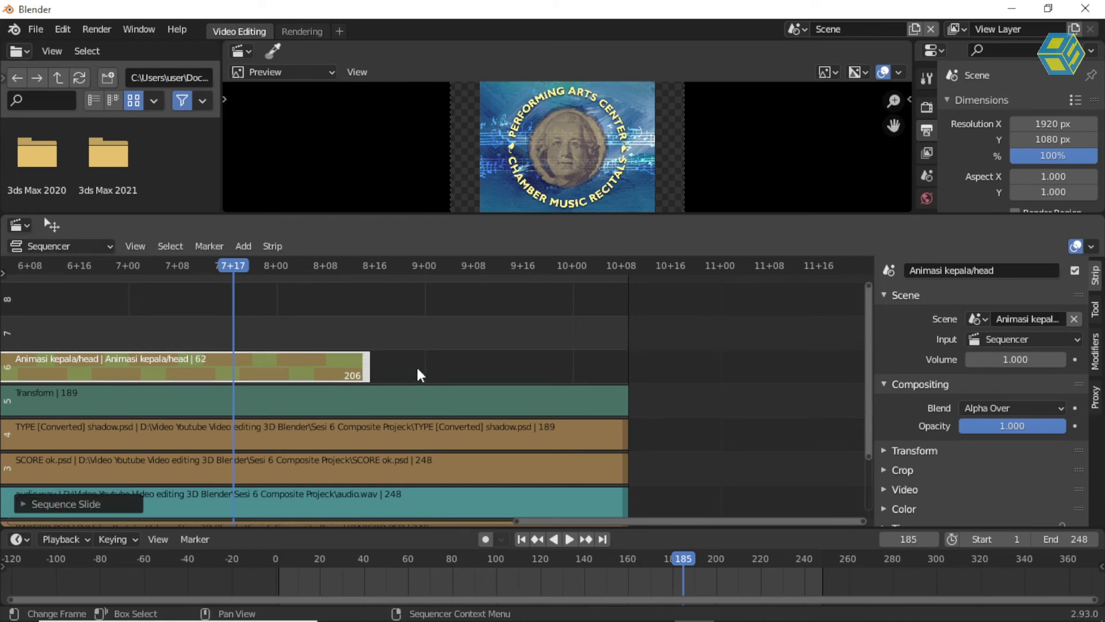
pyautogui.moveTo(417, 373); pyautogui.dragTo(533, 344, button='middle')
pyautogui.scroll(-1, 534, 343)
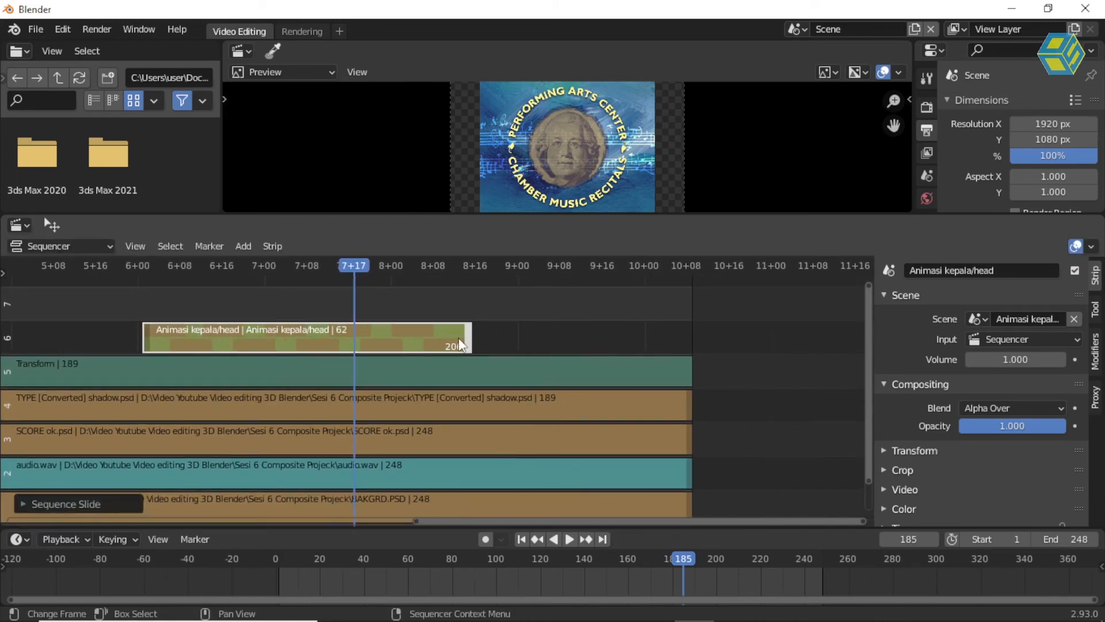
# Extend the Animasi kepala/head strip's end by one frame and slide the whole strip earlier to start at frame 138
pyautogui.moveTo(352, 265); pyautogui.dragTo(108, 311)
pyautogui.press('g')
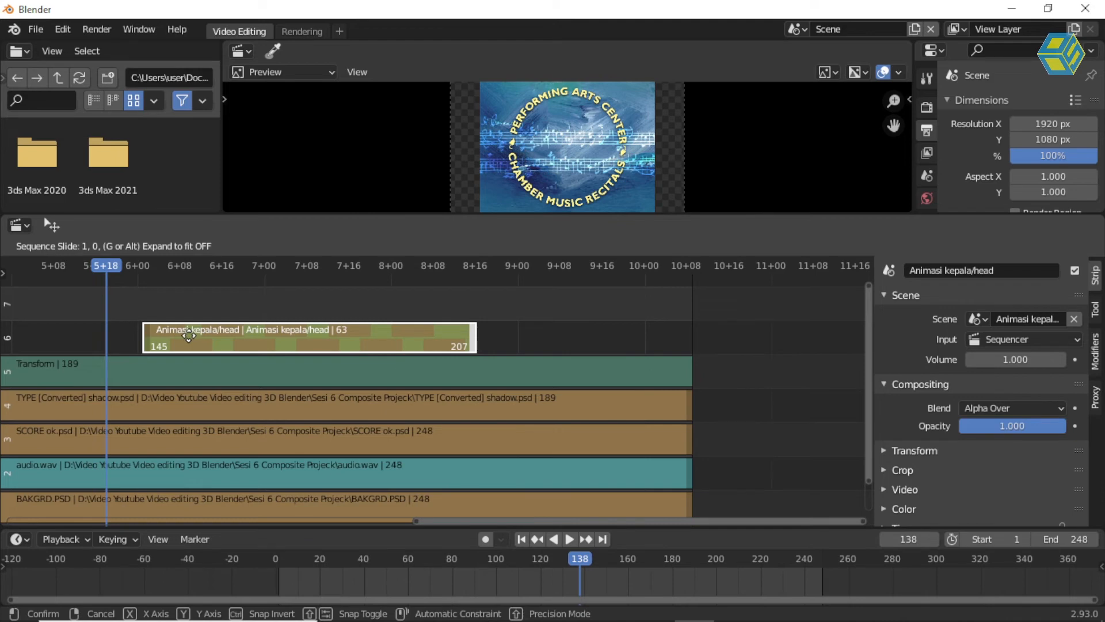
pyautogui.click(190, 337)
pyautogui.click(230, 314)
pyautogui.click(262, 336)
pyautogui.press('g')
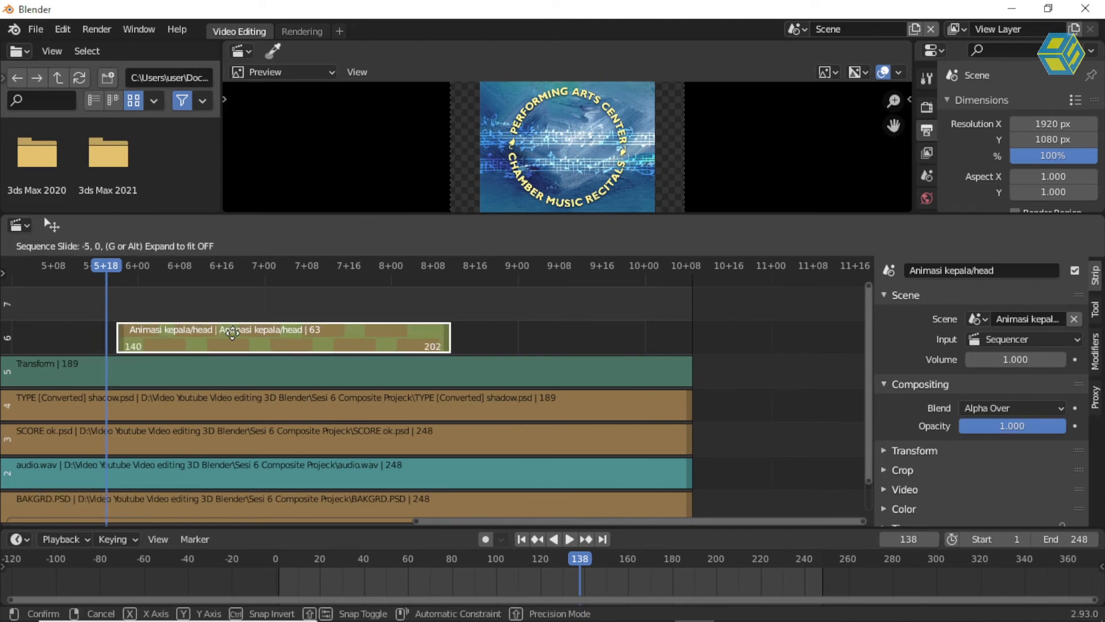
pyautogui.click(227, 334)
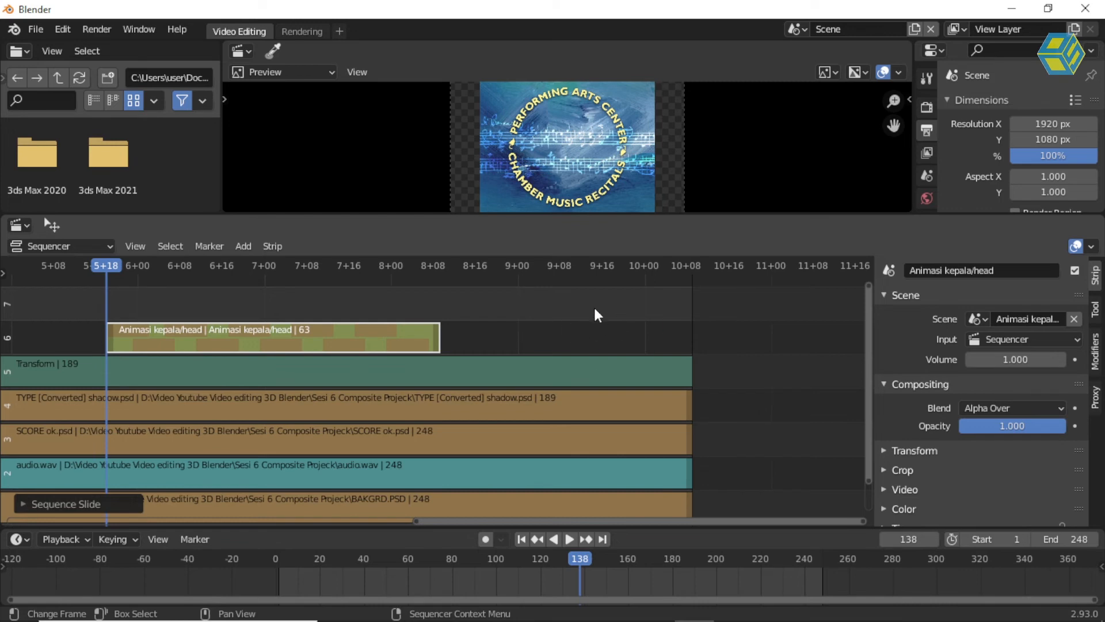
pyautogui.click(289, 316)
pyautogui.click(306, 339)
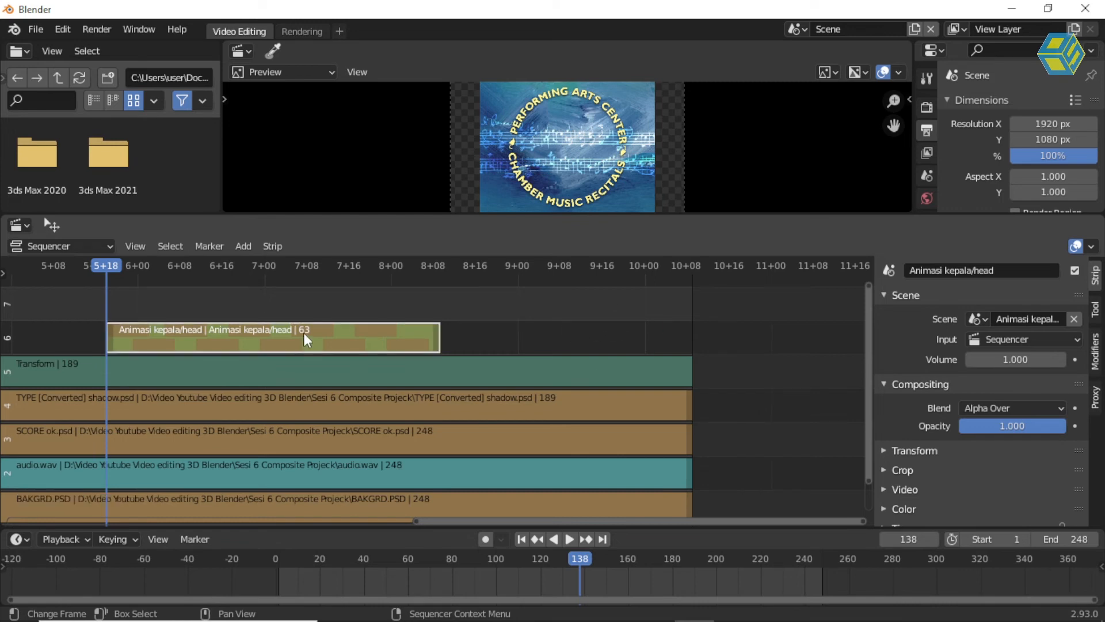
# Bring up the On-Screen Keyboard to show the copy shortcut keys and close it again
pyautogui.moveTo(206, 617)
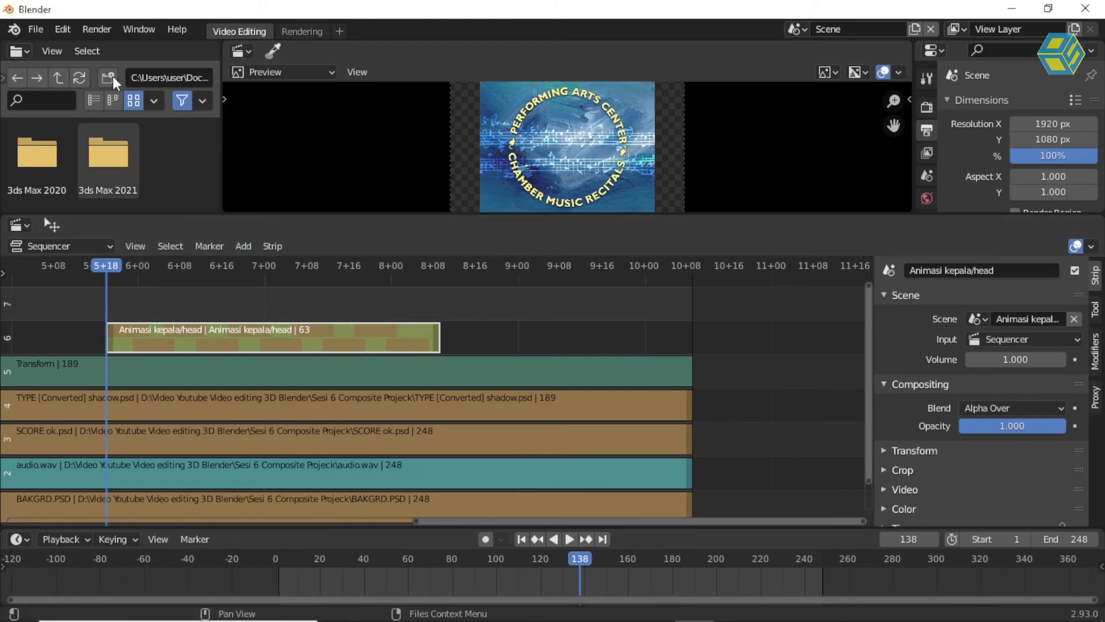
pyautogui.click(66, 31)
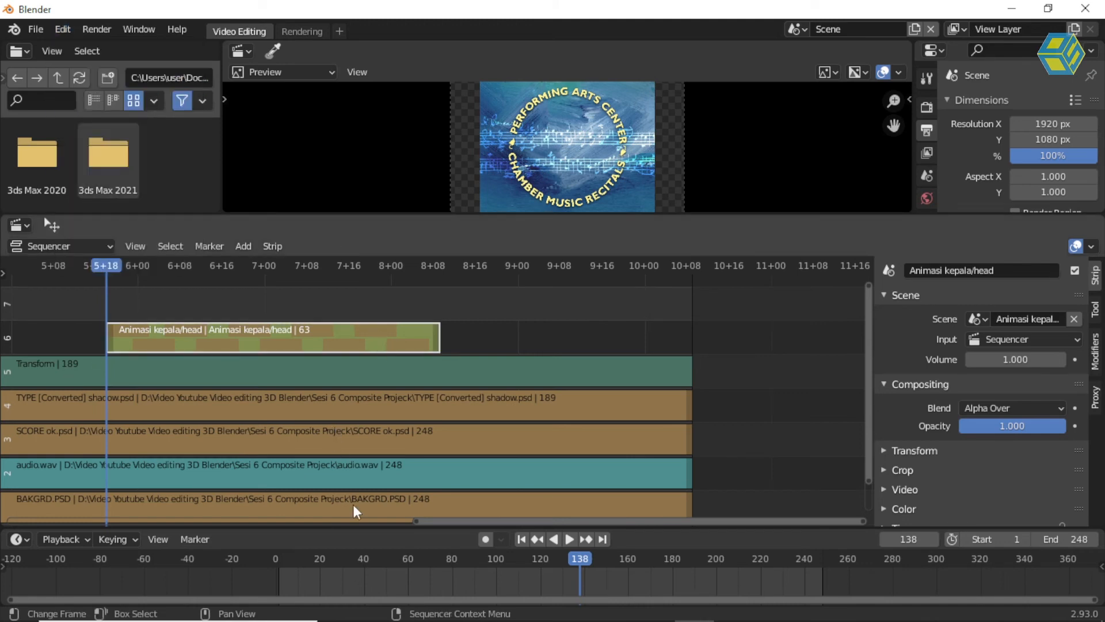
pyautogui.click(241, 608)
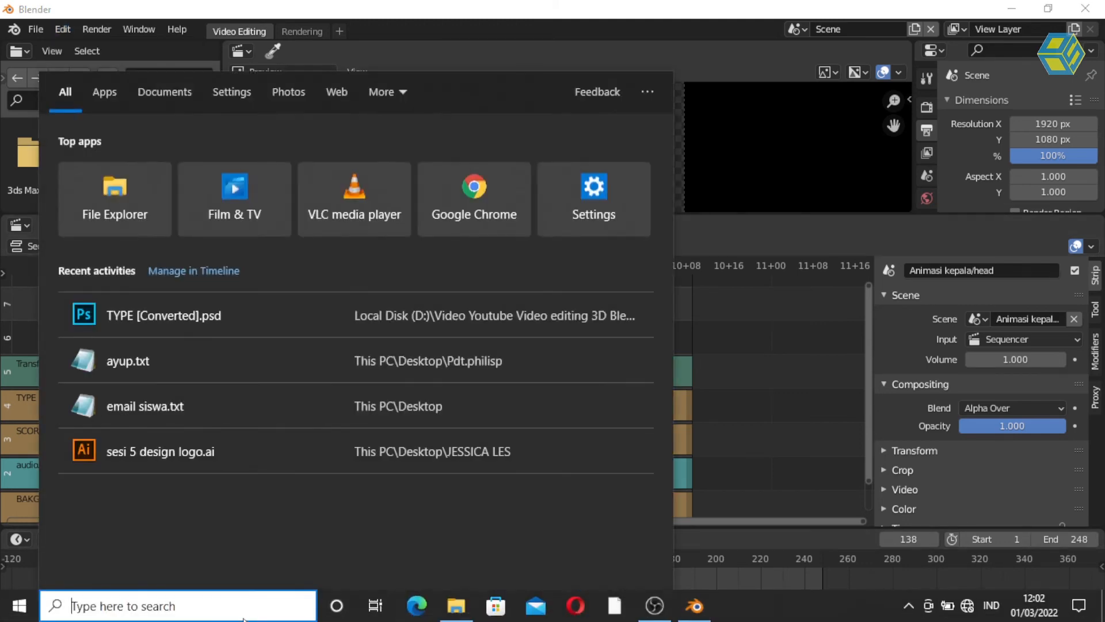
pyautogui.write('ke')
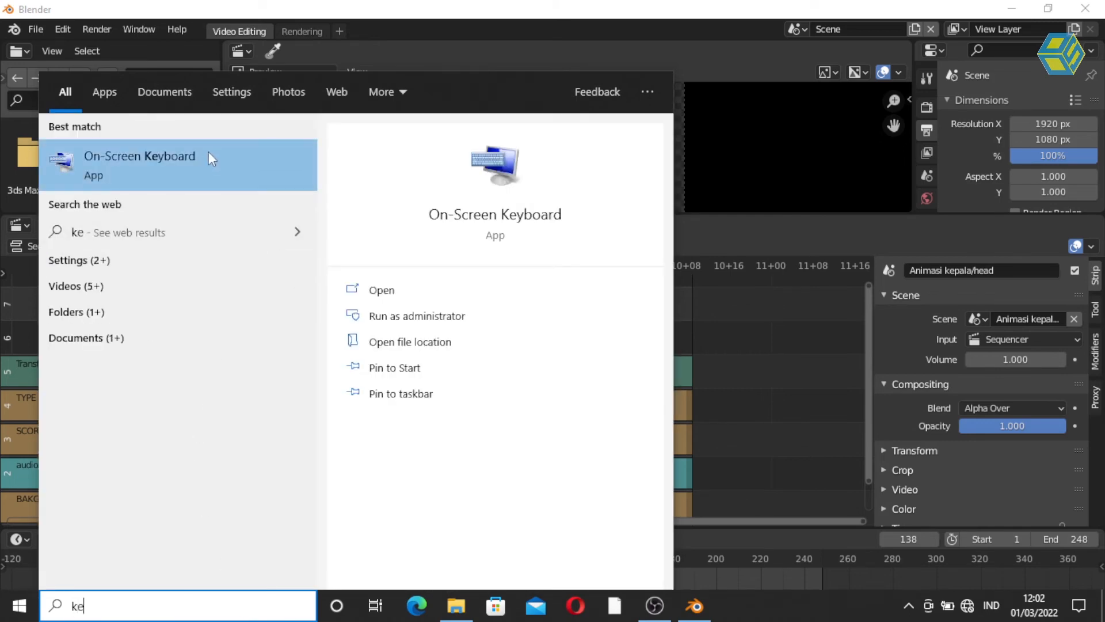
pyautogui.click(209, 157)
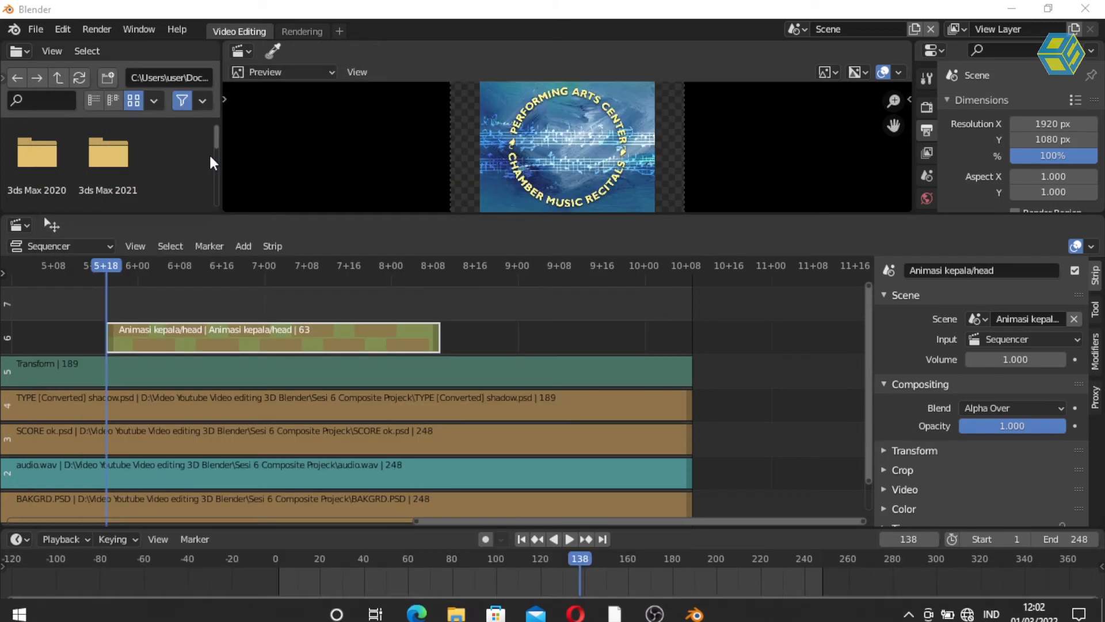
pyautogui.moveTo(313, 331); pyautogui.dragTo(575, 299)
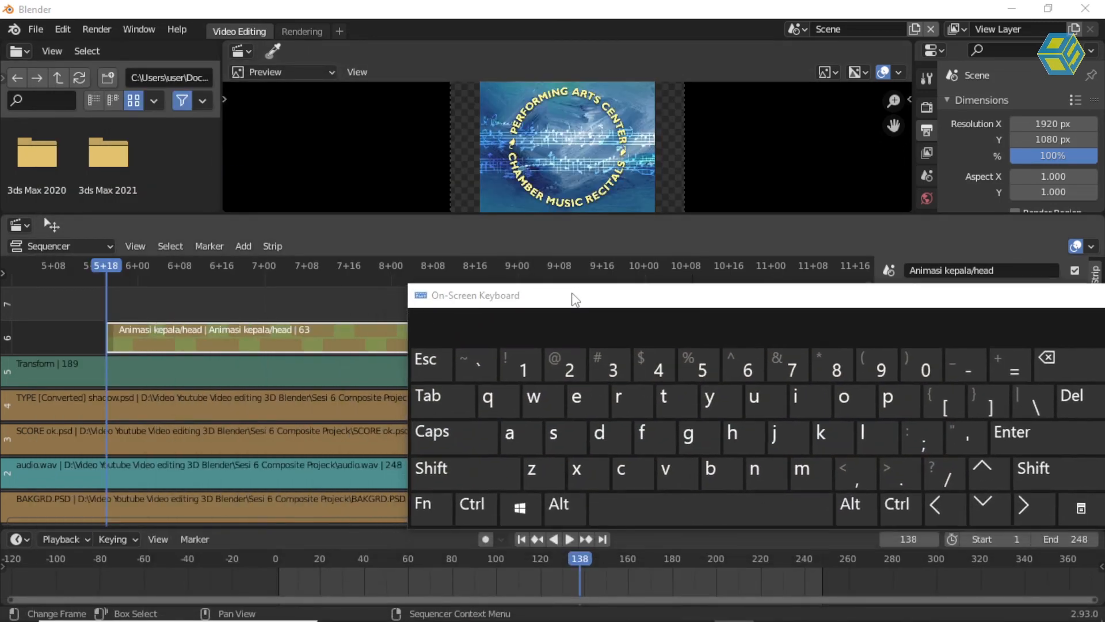
pyautogui.press('ctrl')
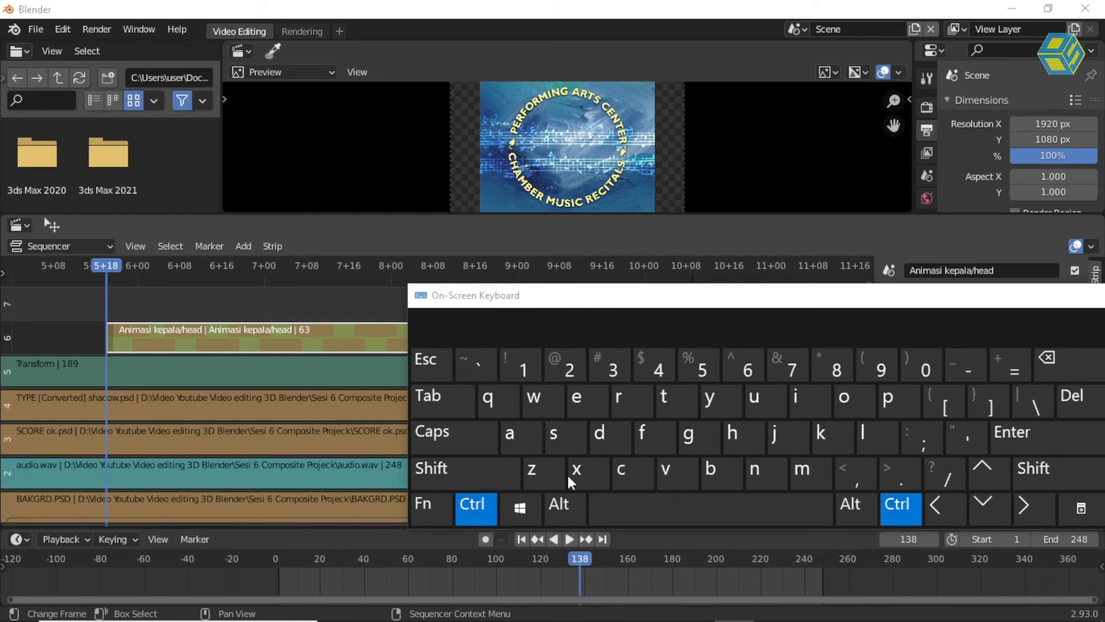
pyautogui.moveTo(708, 301); pyautogui.dragTo(637, 305)
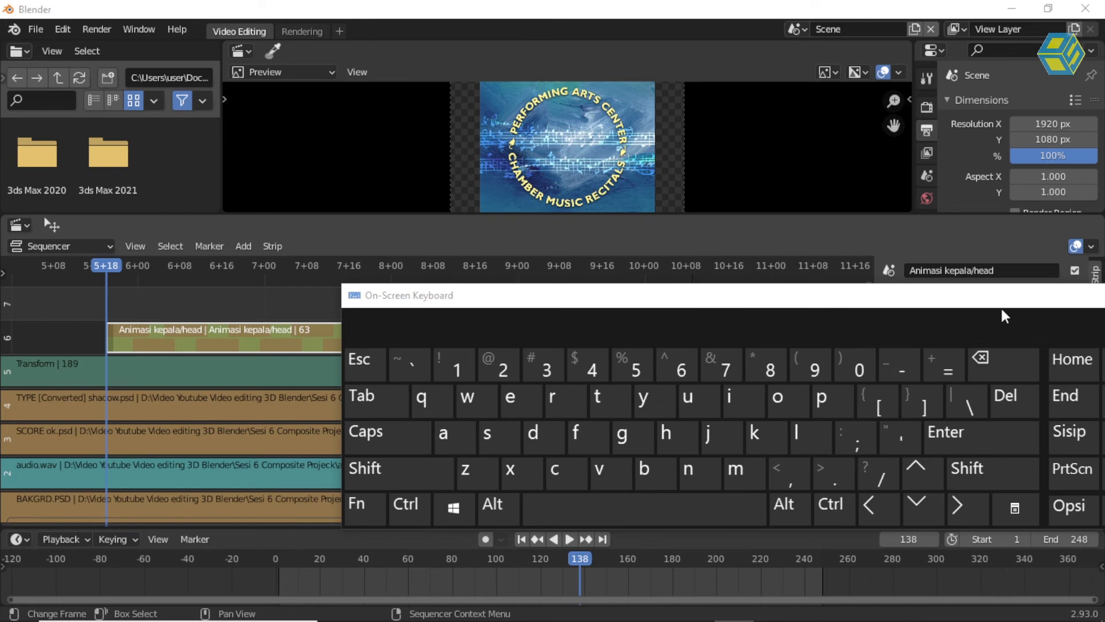
pyautogui.moveTo(1005, 300); pyautogui.dragTo(921, 305)
pyautogui.click(1058, 306)
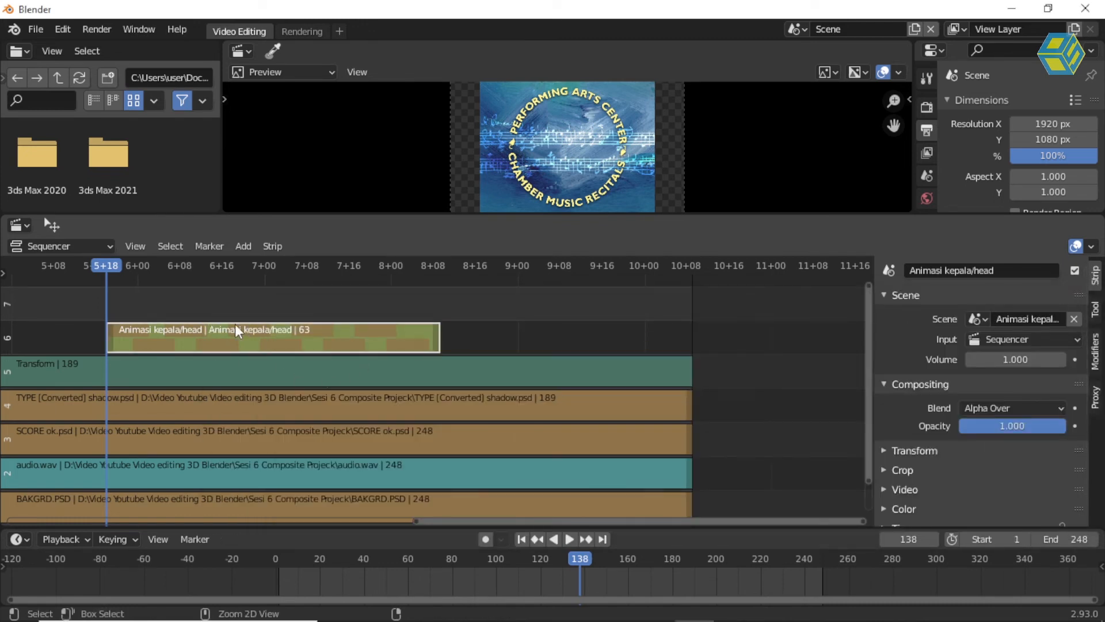
# Paste a copy of the Animasi kepala/head strip at frame 206 and move it to channel 7, starting at frame 197
pyautogui.moveTo(466, 267); pyautogui.dragTo(469, 268)
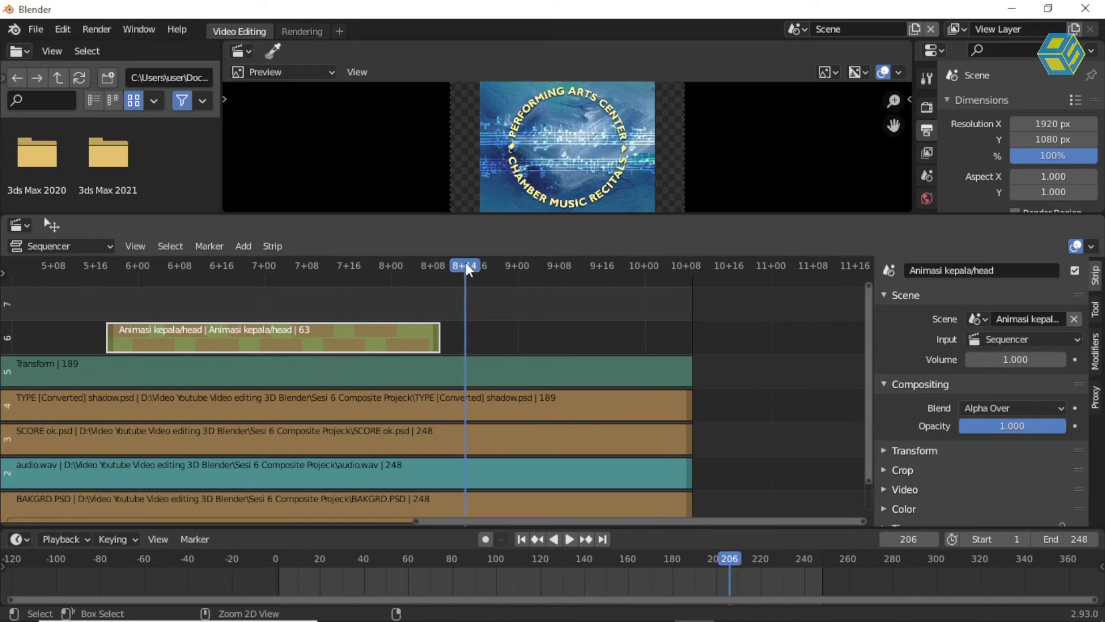
pyautogui.hotkey('ctrl', 'v')
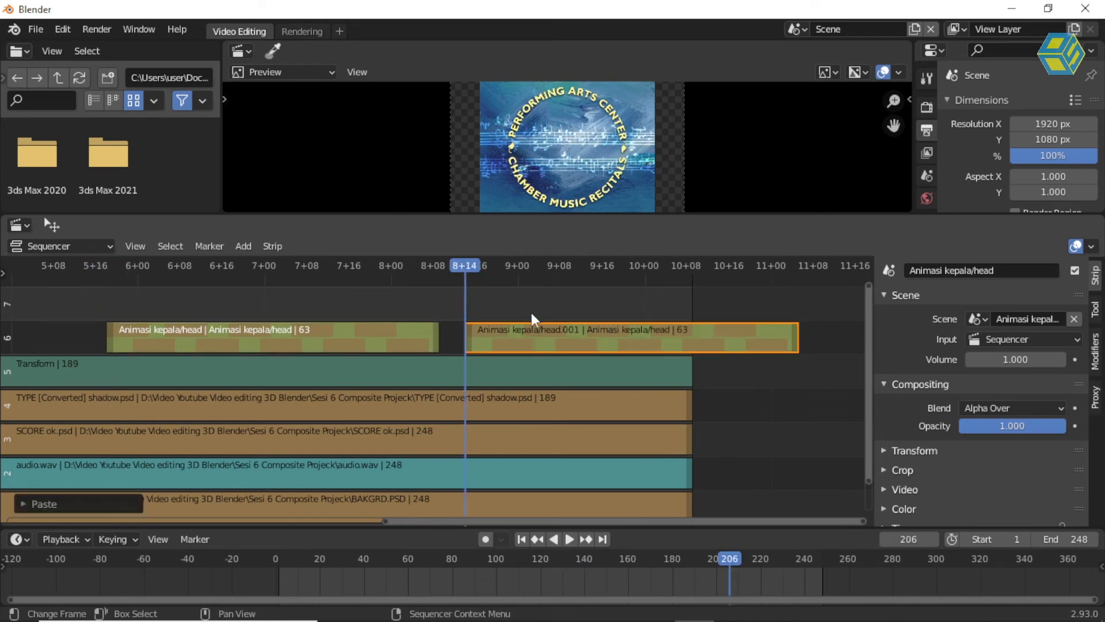
pyautogui.press('g')
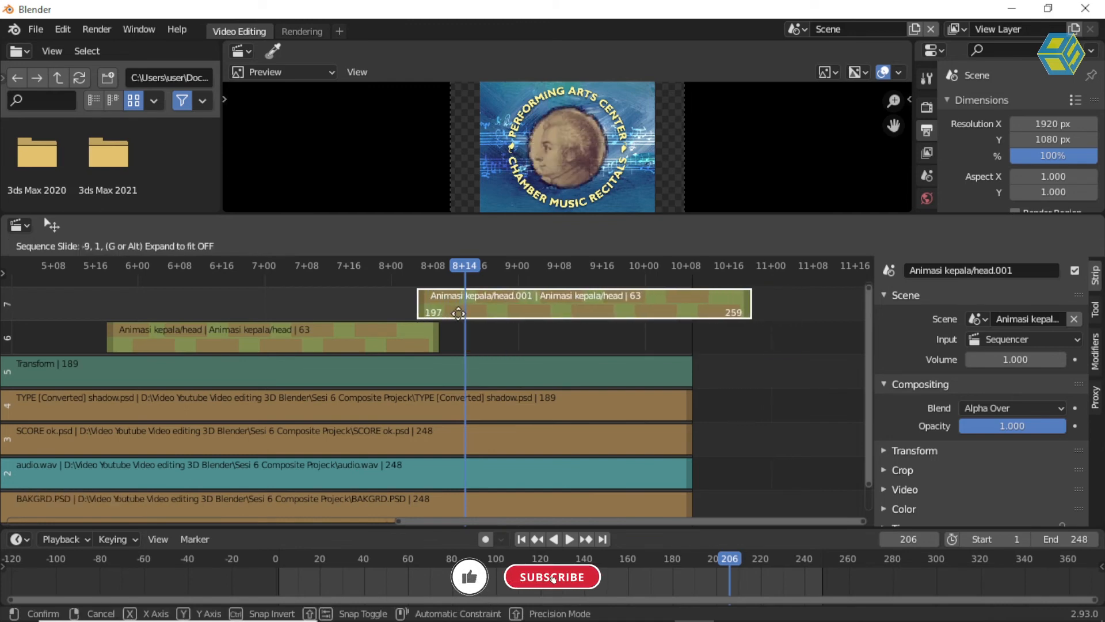
pyautogui.click(459, 313)
# Trim the end of the copied portrait strip to frame 248 and play back the portrait section
pyautogui.moveTo(746, 317); pyautogui.dragTo(680, 307)
pyautogui.press('space')
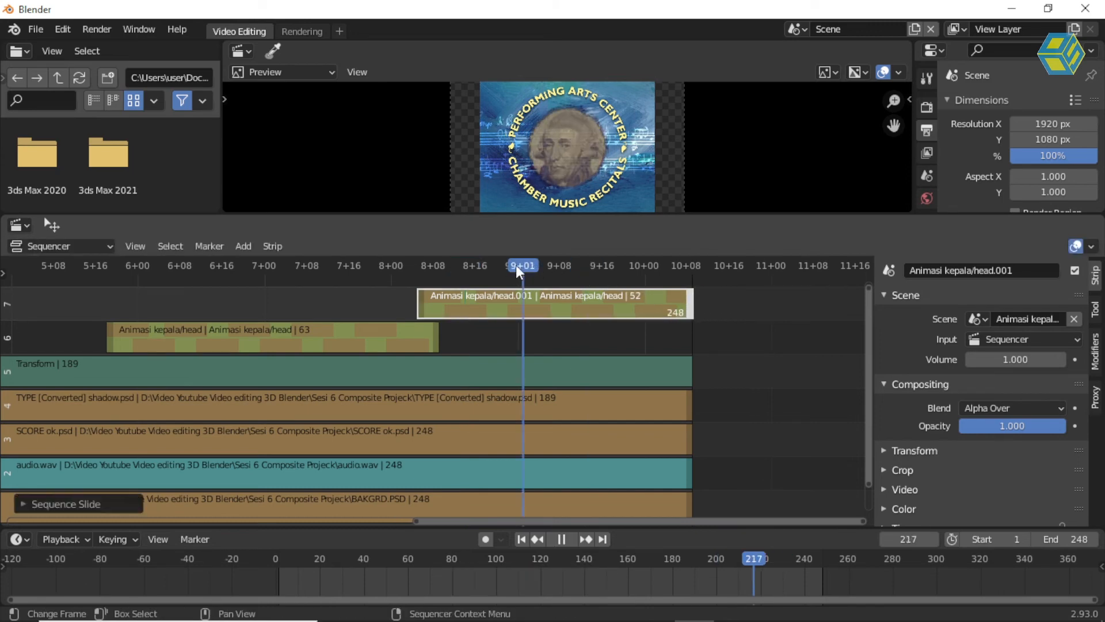
pyautogui.click(309, 278)
pyautogui.press('space')
# Enlarge the preview area and play the whole composite from frame 1 to check both portrait strips
pyautogui.moveTo(500, 213); pyautogui.dragTo(523, 346)
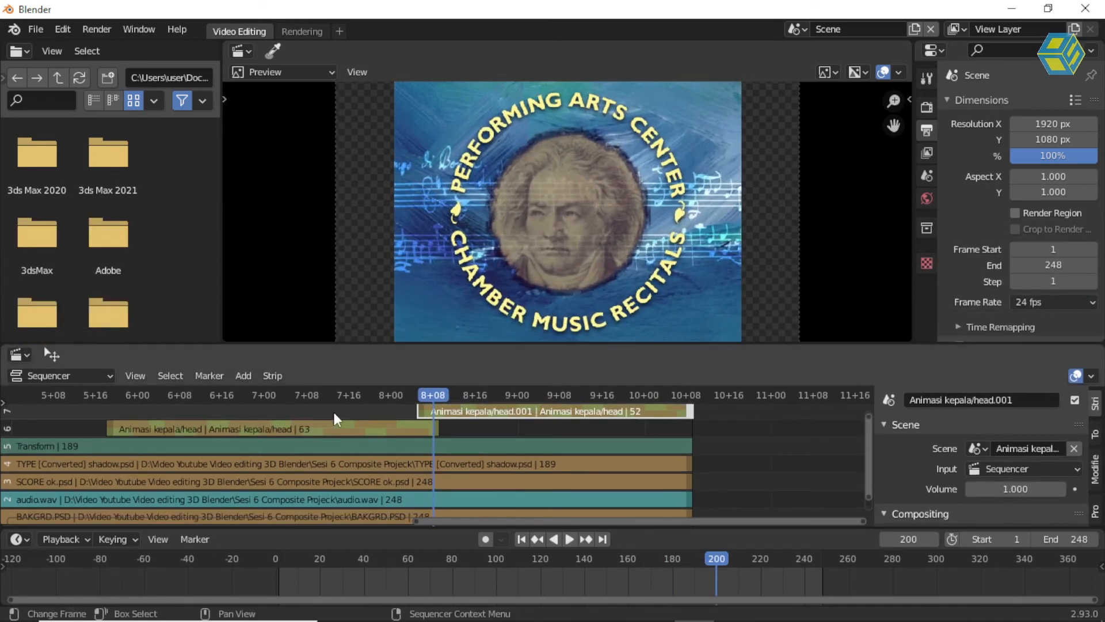
pyautogui.scroll(-4, 316, 428)
pyautogui.moveTo(317, 434); pyautogui.dragTo(448, 429, button='middle')
pyautogui.scroll(-4, 420, 431)
pyautogui.scroll(-4, 419, 432)
pyautogui.moveTo(243, 395); pyautogui.dragTo(144, 398)
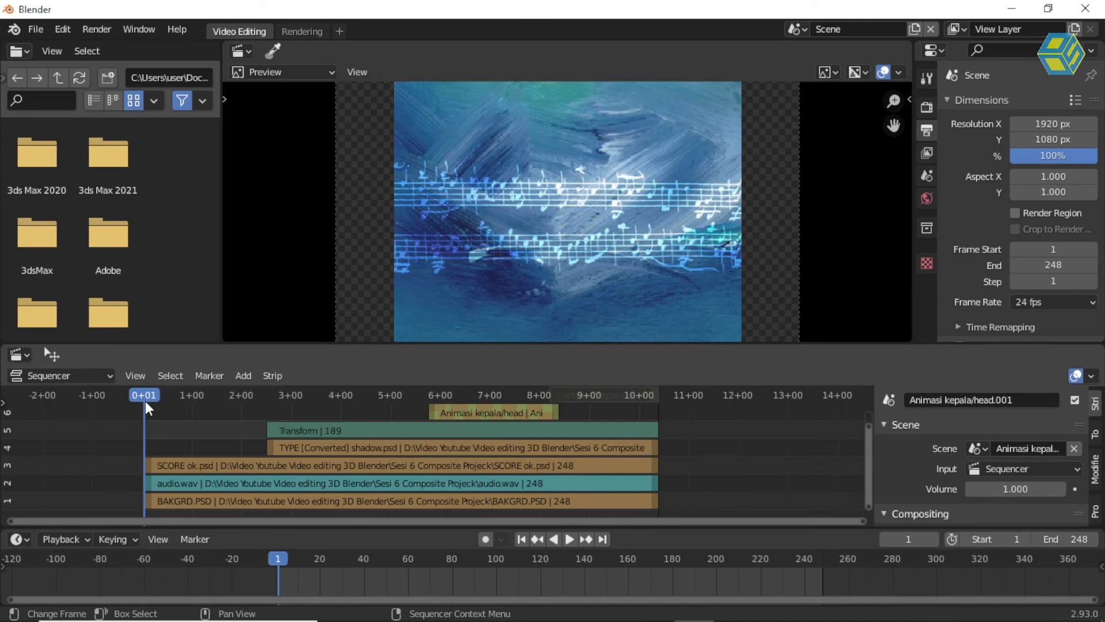
pyautogui.press('space')
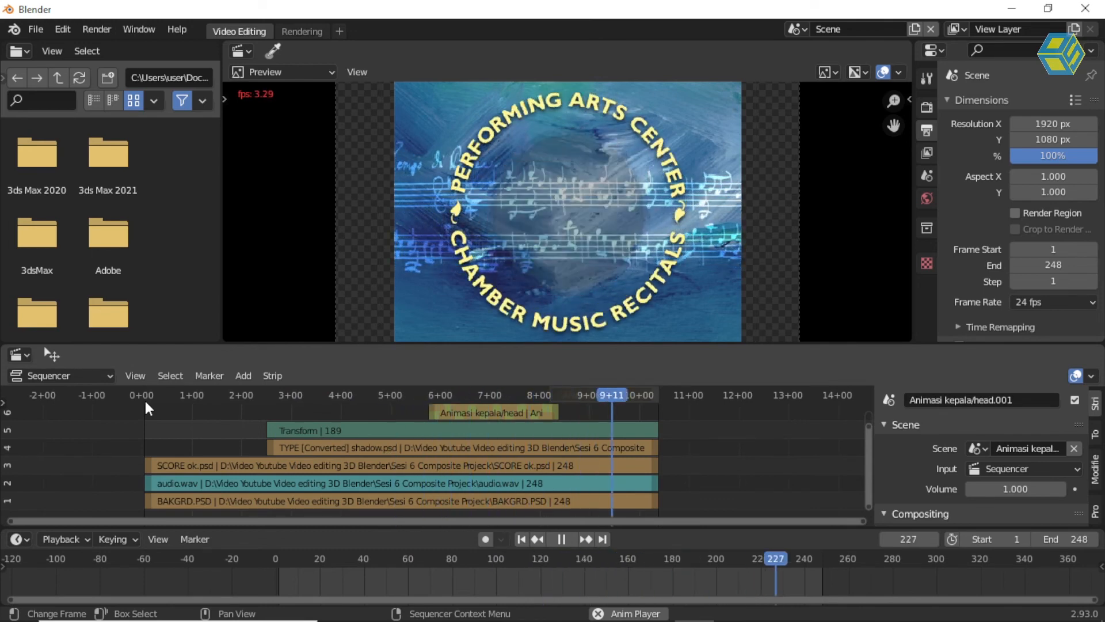
pyautogui.press('space')
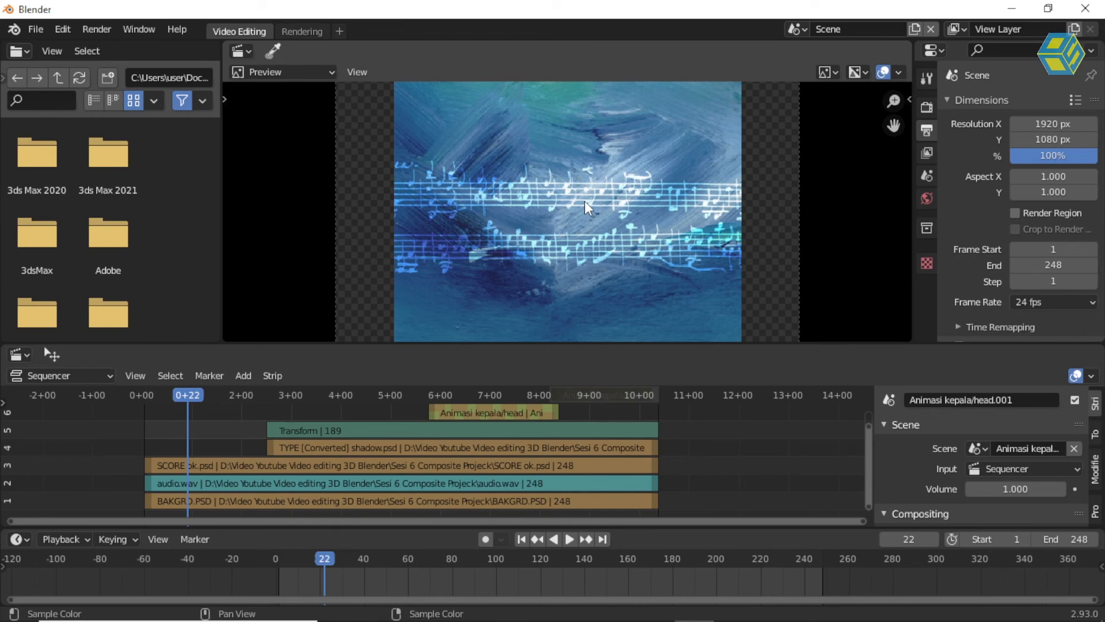
# Set the horizontal output resolution to 1437 px so the frame fits the width of the background artwork
pyautogui.click(1076, 100)
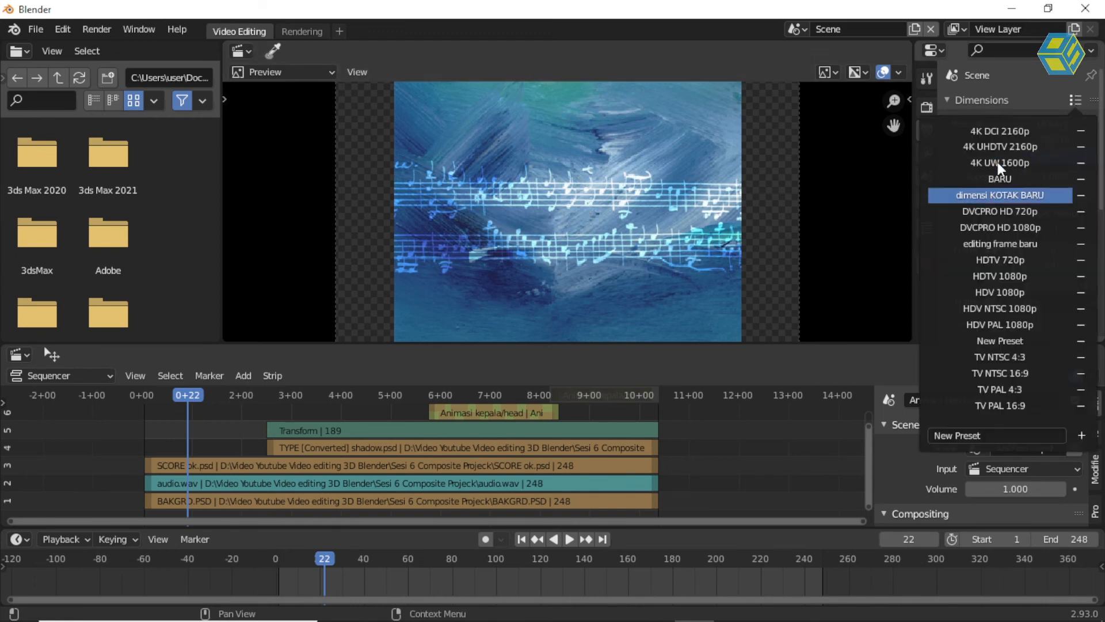
pyautogui.click(1000, 194)
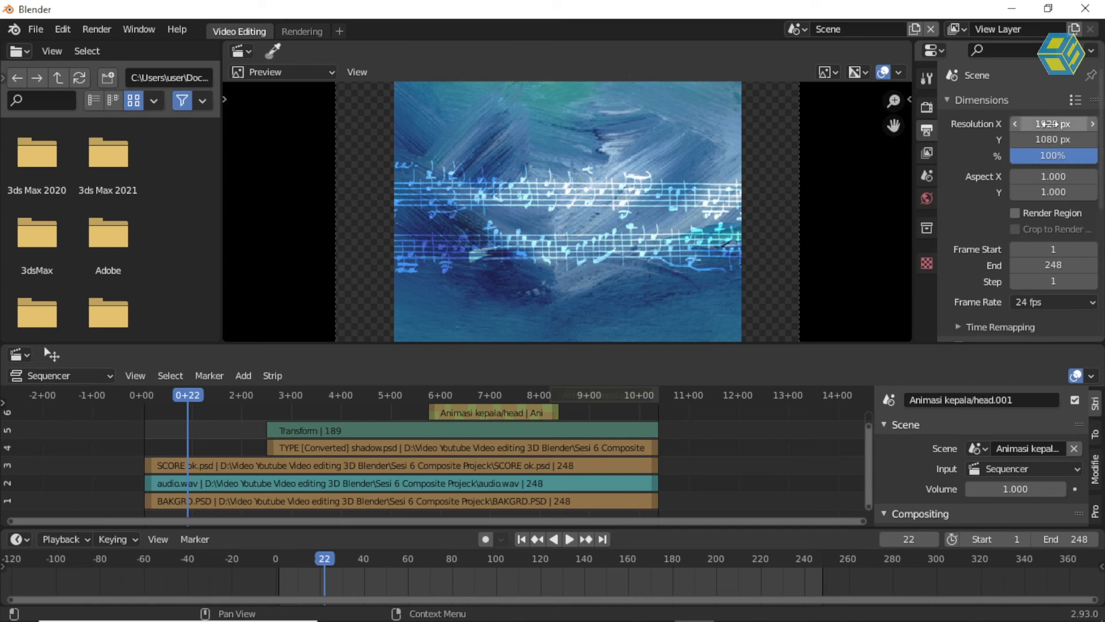
pyautogui.moveTo(1053, 123); pyautogui.dragTo(778, 124)
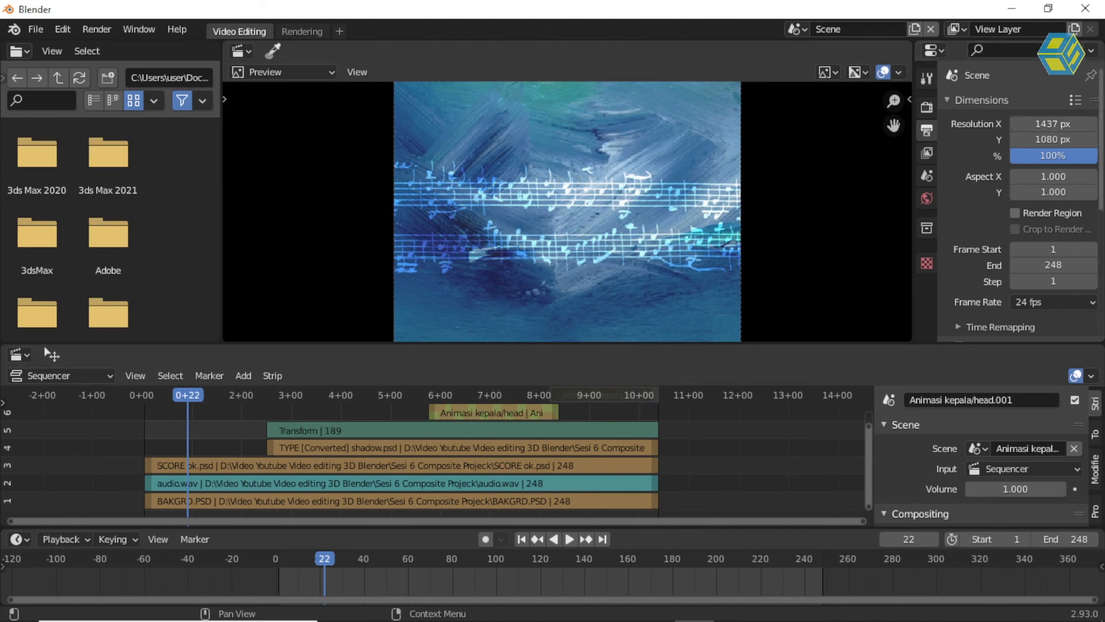
# Save the current output dimensions as a preset named New Screen render
pyautogui.click(1076, 100)
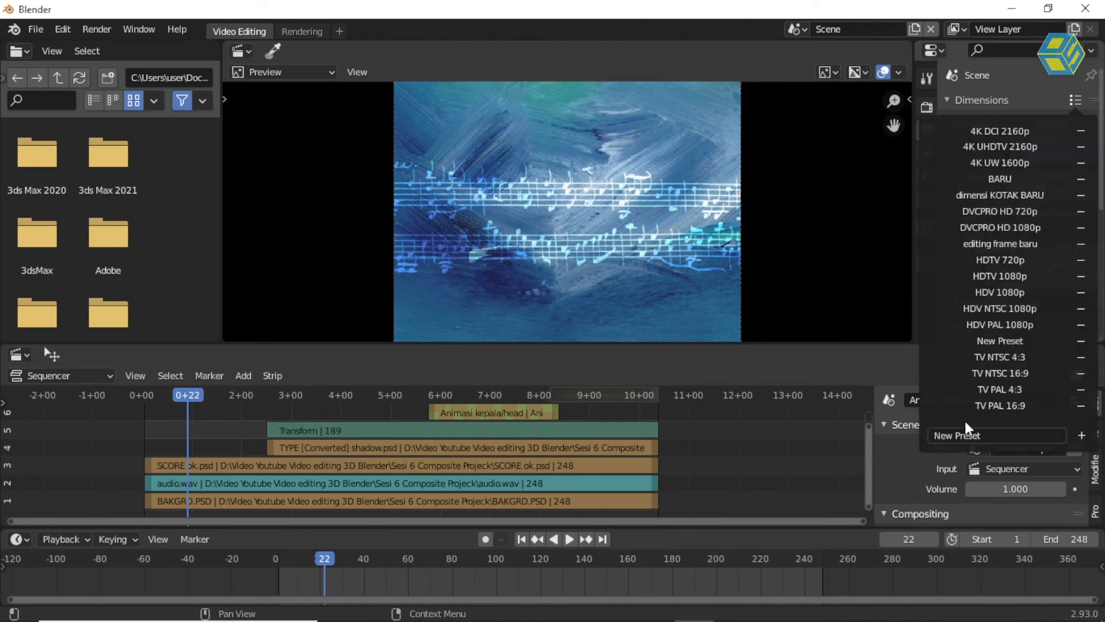
pyautogui.click(967, 436)
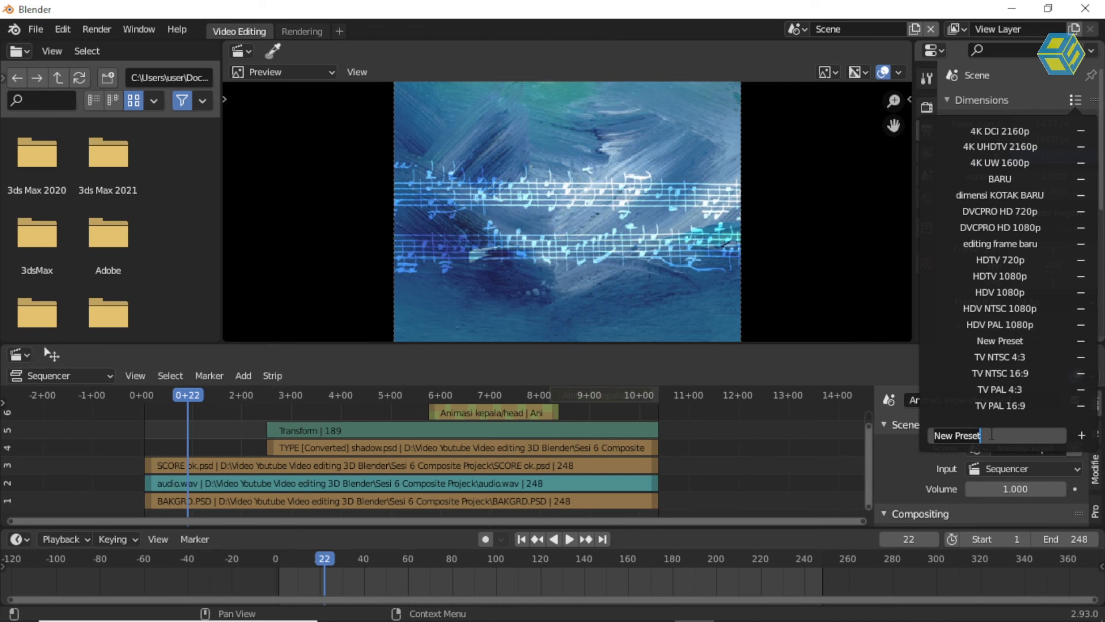
pyautogui.write('D')
pyautogui.write('New')
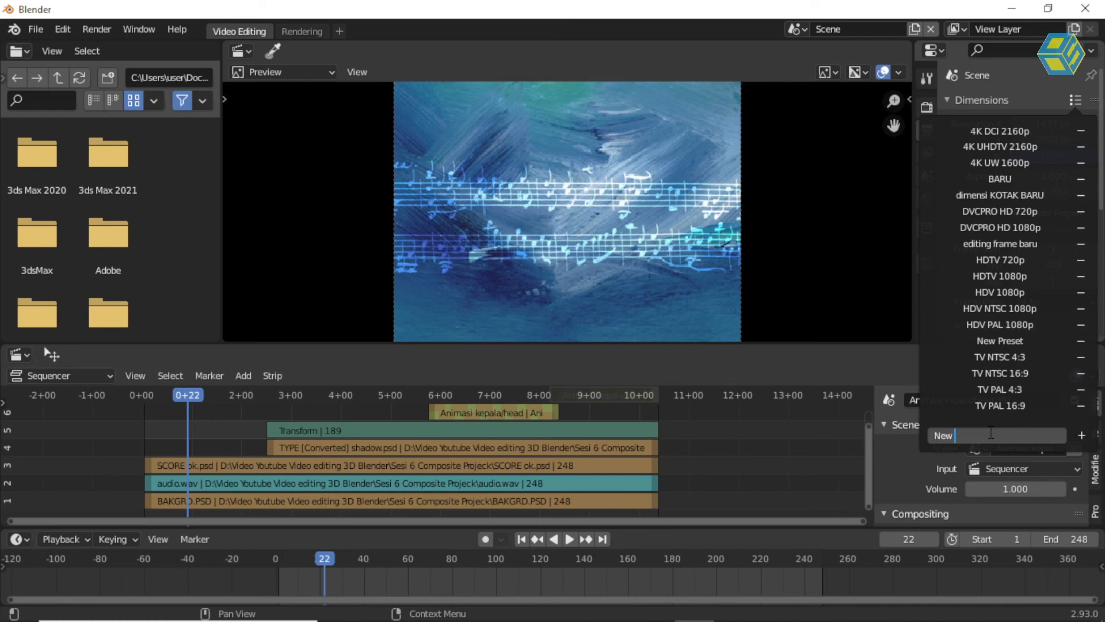
pyautogui.write(' Screen render')
pyautogui.click(1081, 435)
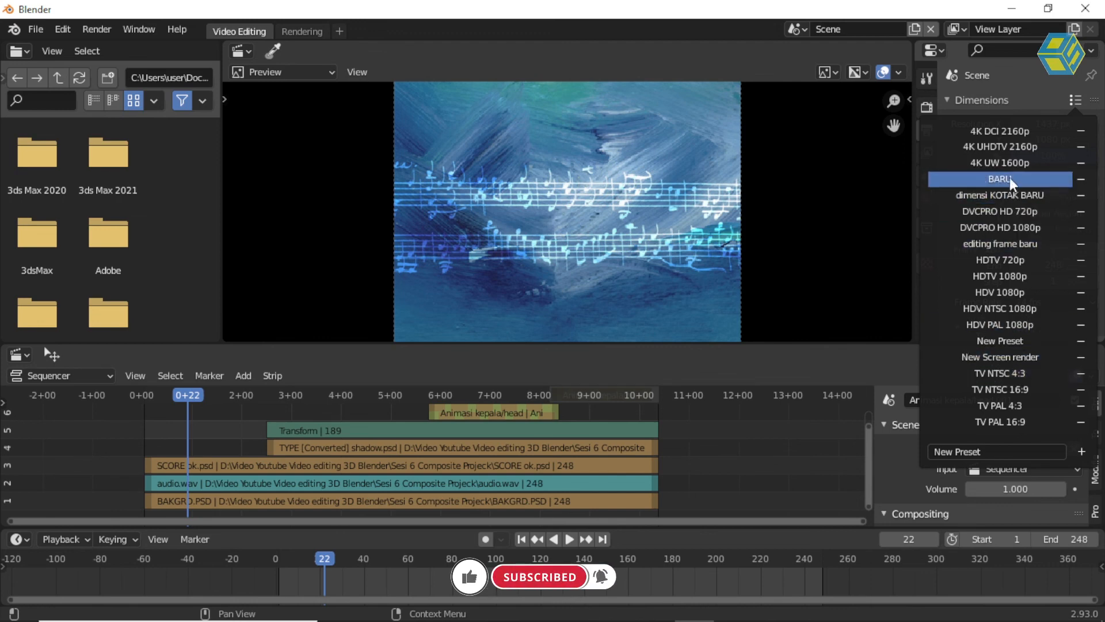
# Compare the BARU dimension preset with New Screen render, ending on New Screen render
pyautogui.click(1018, 360)
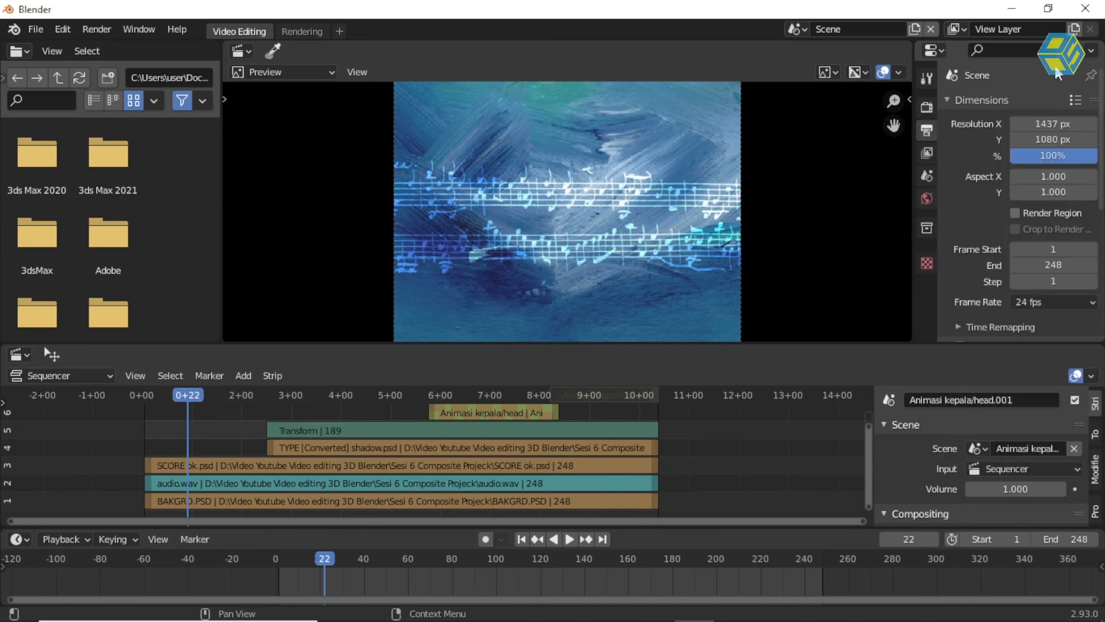
pyautogui.click(1074, 101)
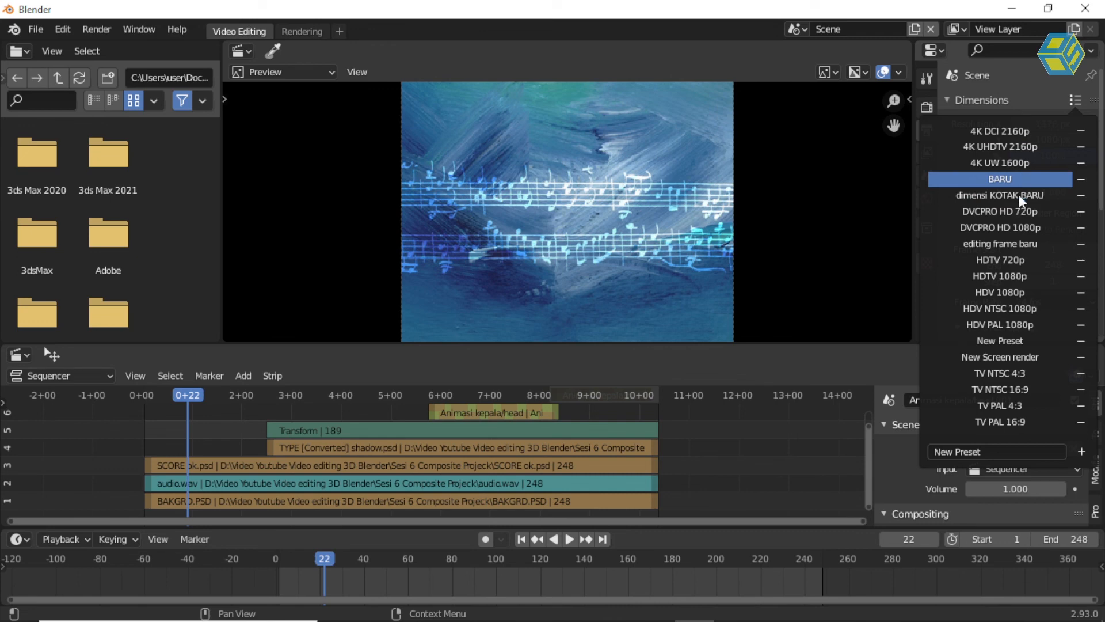
pyautogui.click(1011, 363)
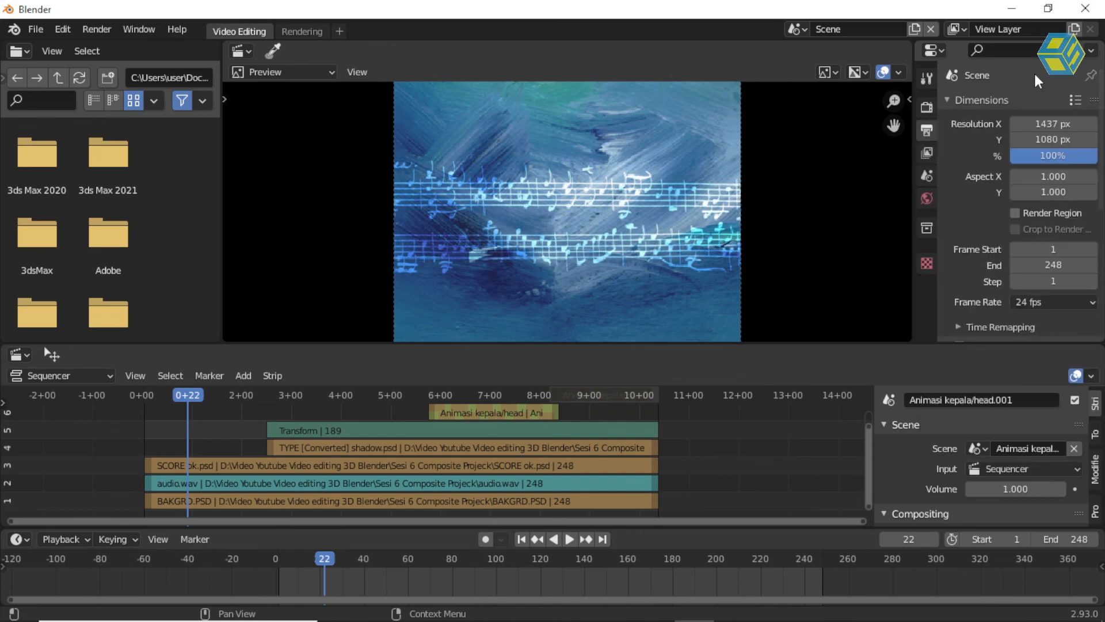
# Check the output folder without changing it and set the output file format to FFmpeg Video
pyautogui.moveTo(1007, 345); pyautogui.dragTo(996, 456)
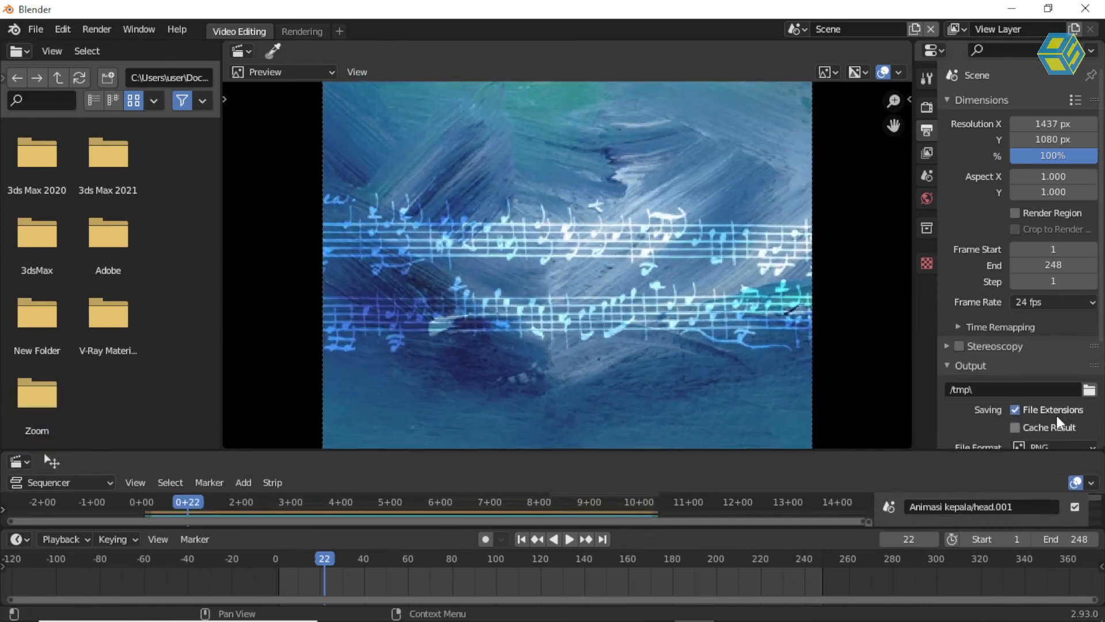
pyautogui.click(1090, 389)
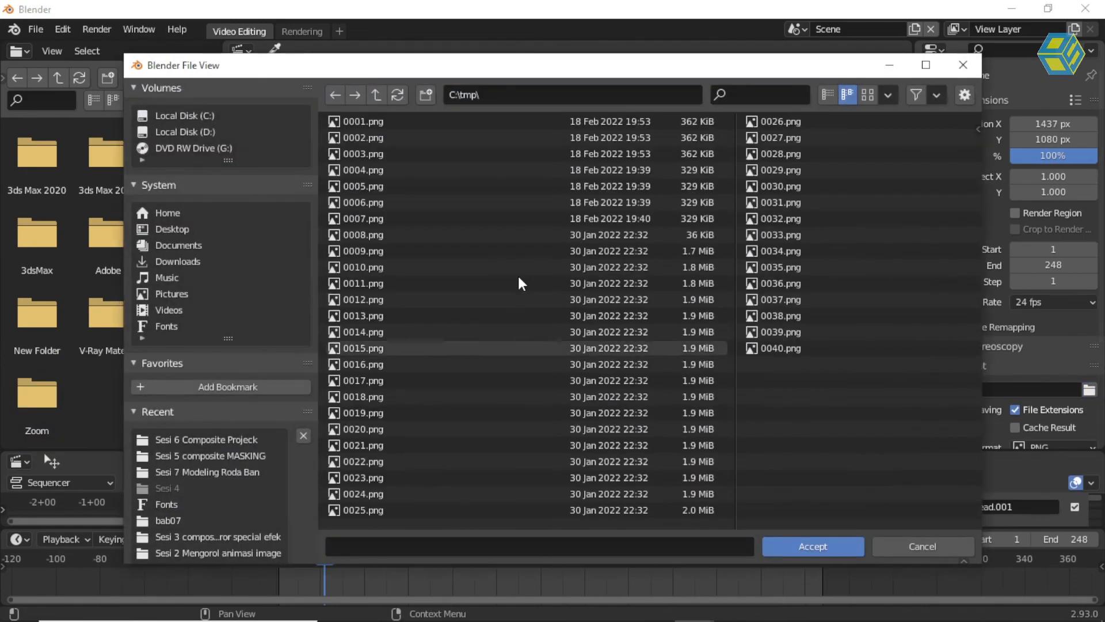
pyautogui.click(921, 546)
pyautogui.scroll(-3, 1033, 351)
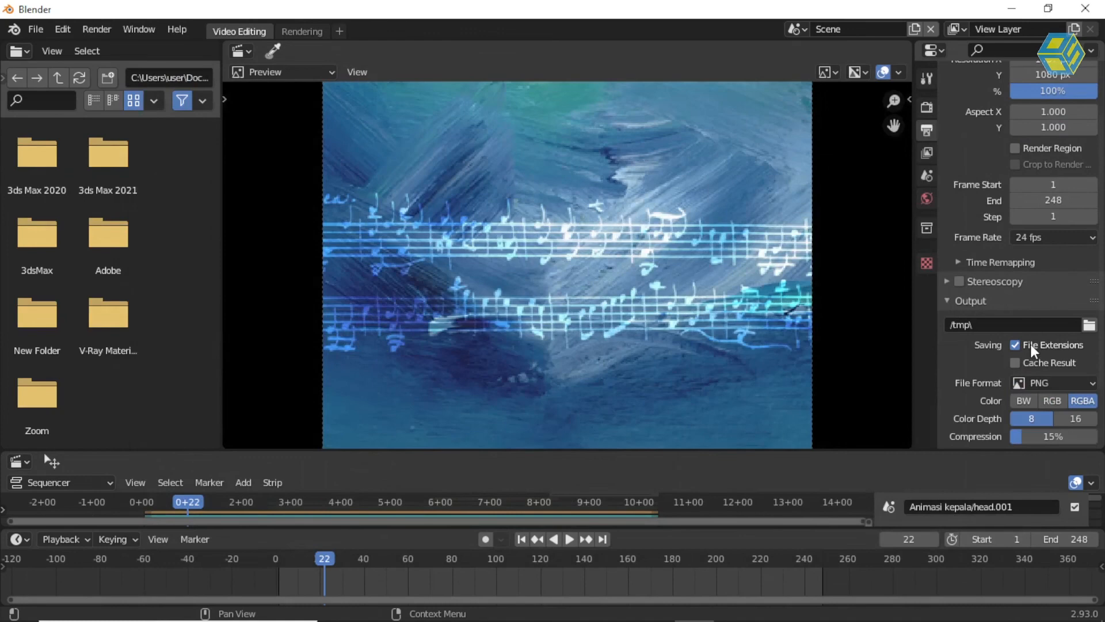
pyautogui.click(1091, 385)
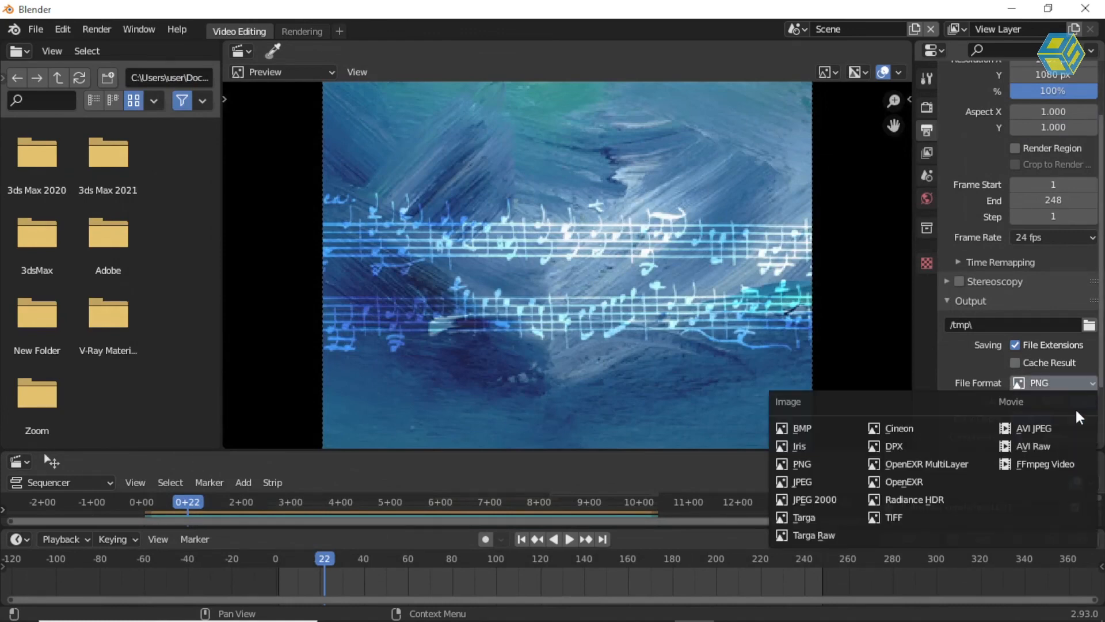
pyautogui.click(1030, 465)
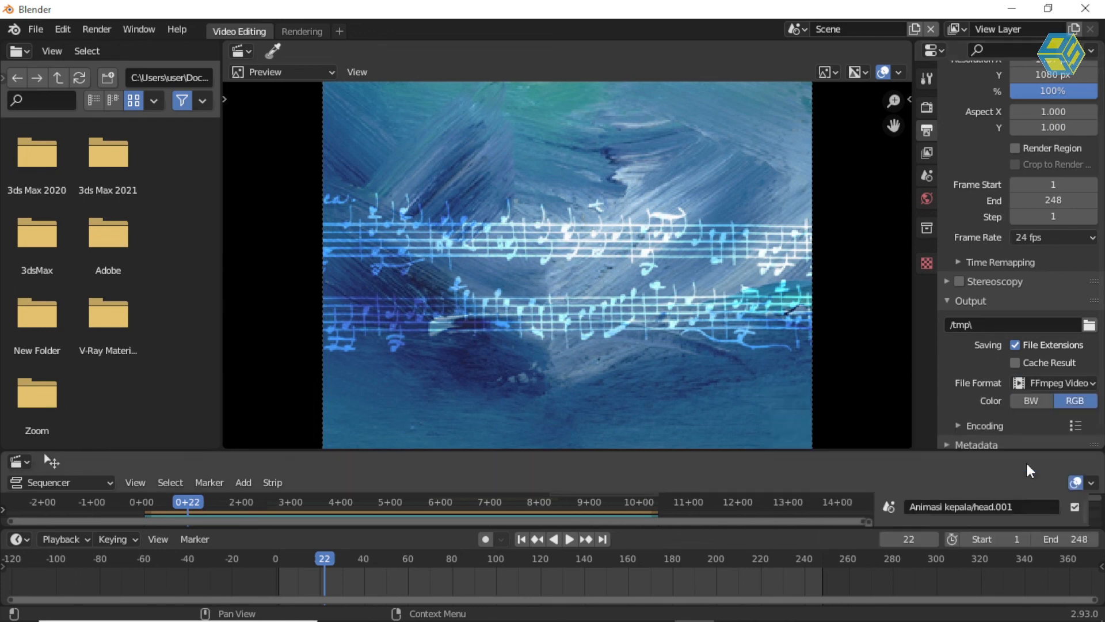
pyautogui.moveTo(982, 452); pyautogui.dragTo(975, 344)
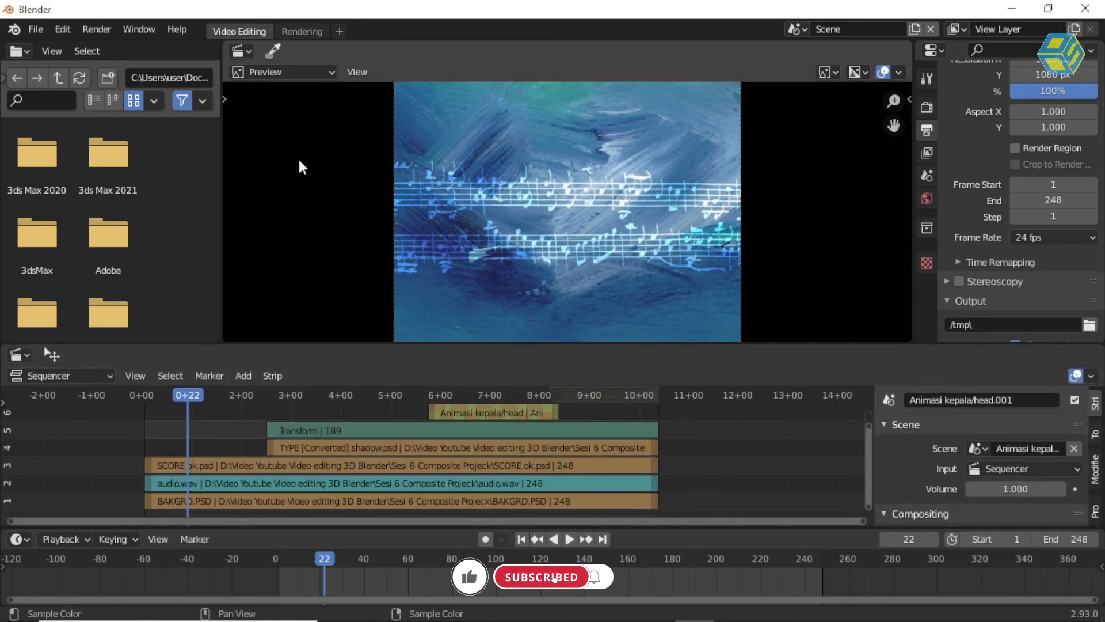
# Locate the Render Animation command and play the composite from frame 2 through the portrait section
pyautogui.click(97, 30)
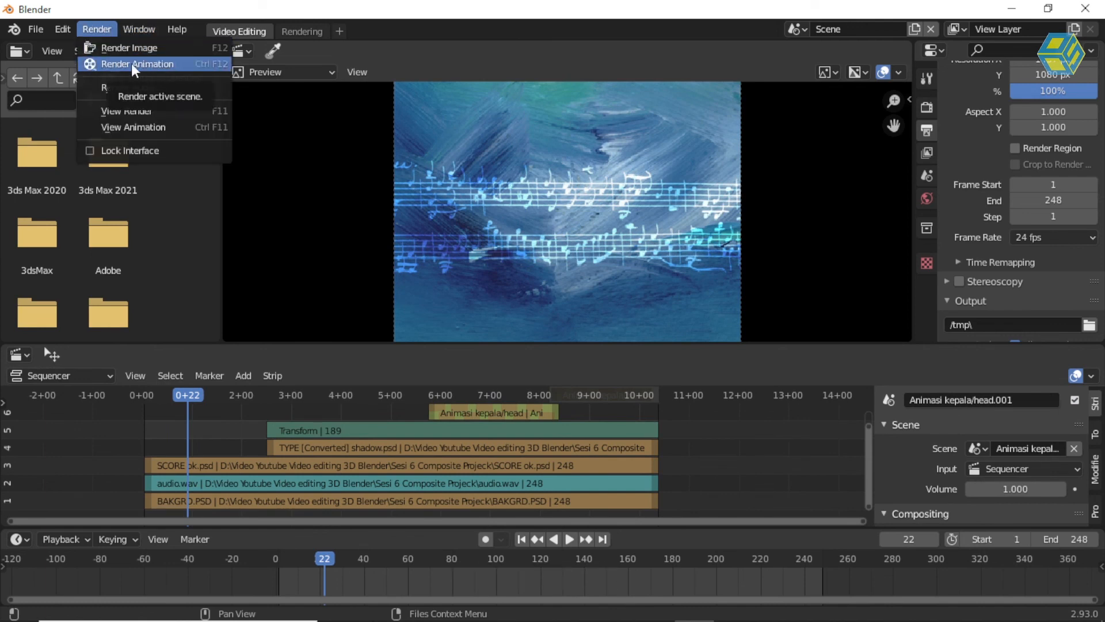
pyautogui.moveTo(185, 395); pyautogui.dragTo(151, 417)
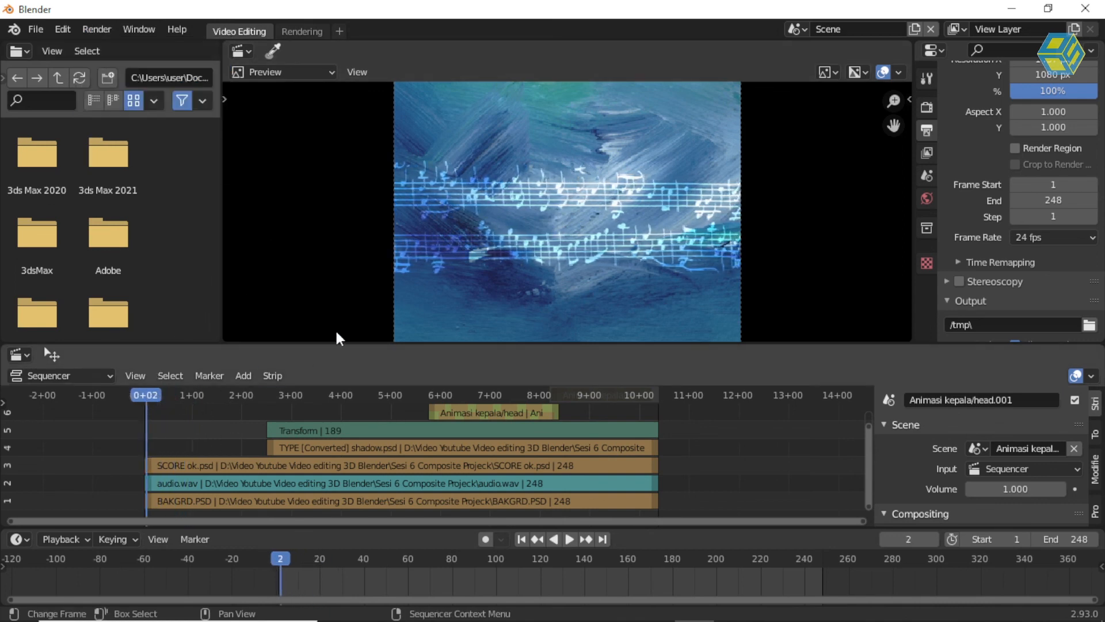
pyautogui.press('space')
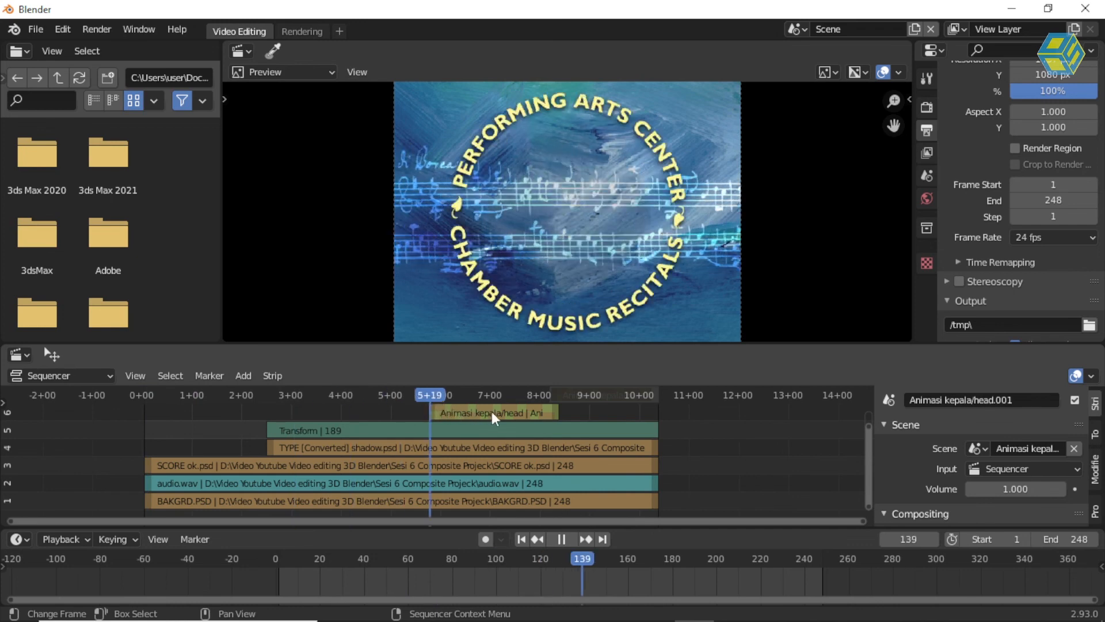
pyautogui.press('space')
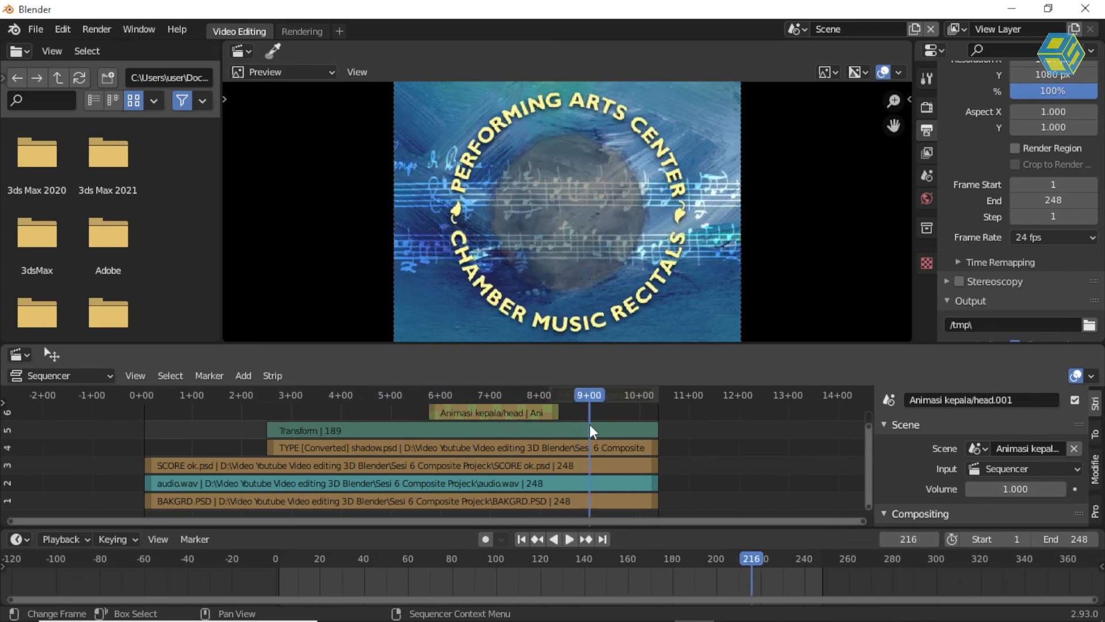